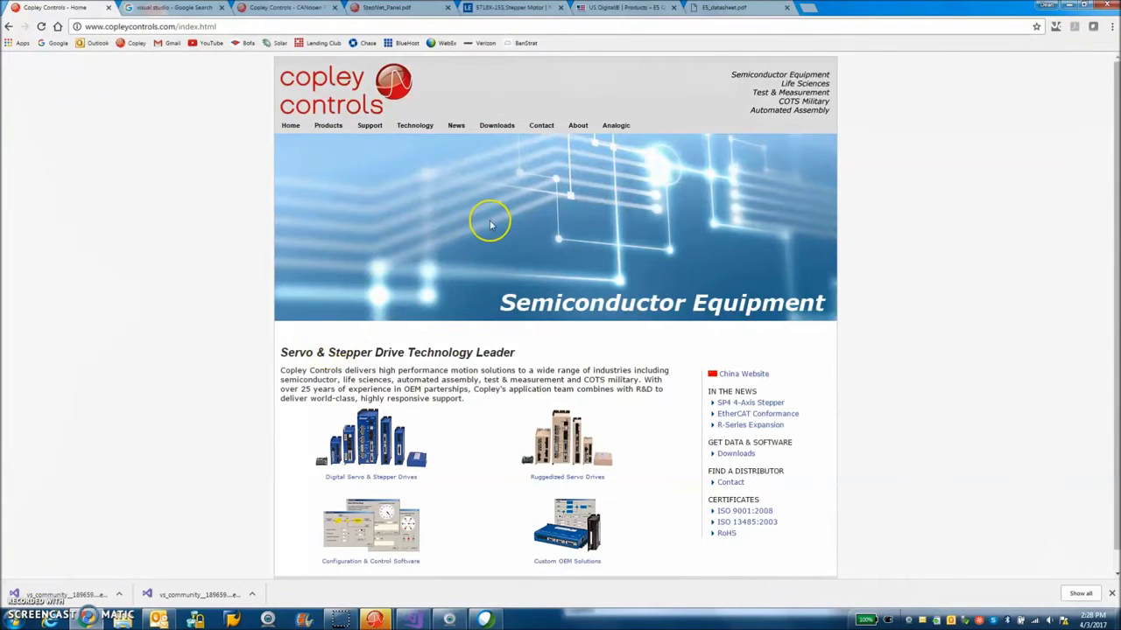
# Step: Download CMO V5 (5.1.3.0) from the site's CMO Downloads page and set the zip to open when done
pyautogui.click(496, 125)
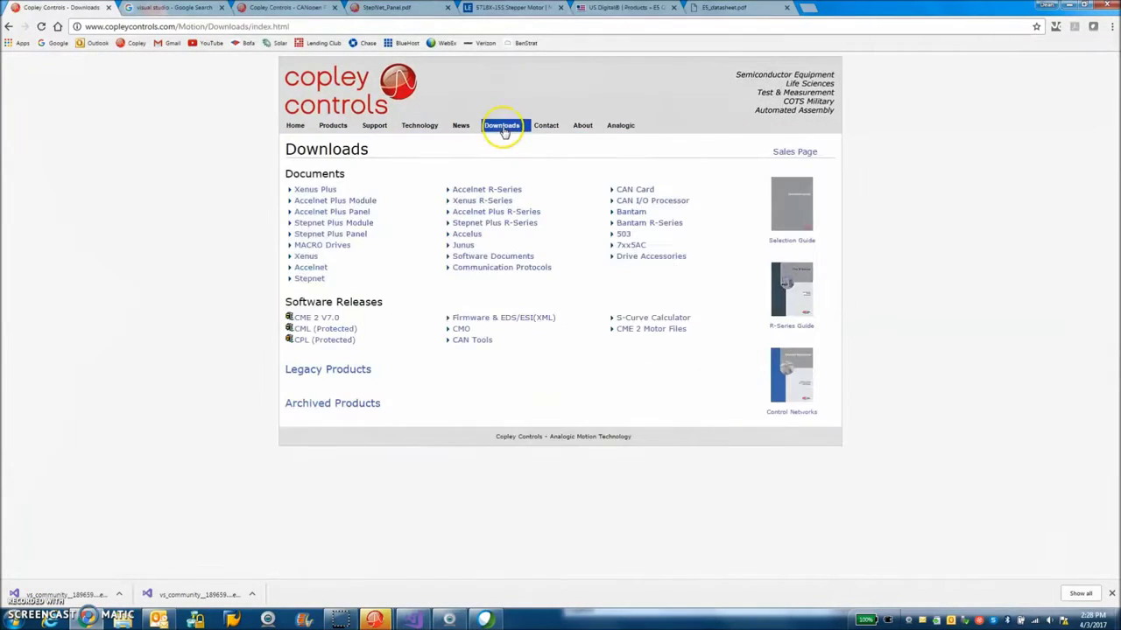
pyautogui.click(461, 330)
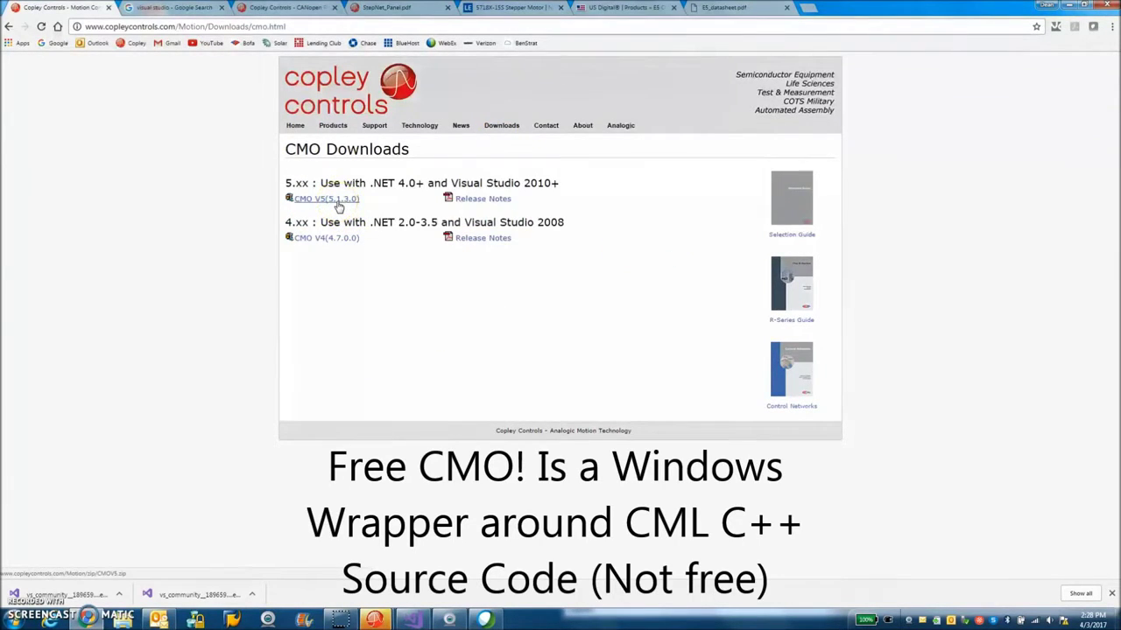
pyautogui.click(375, 194)
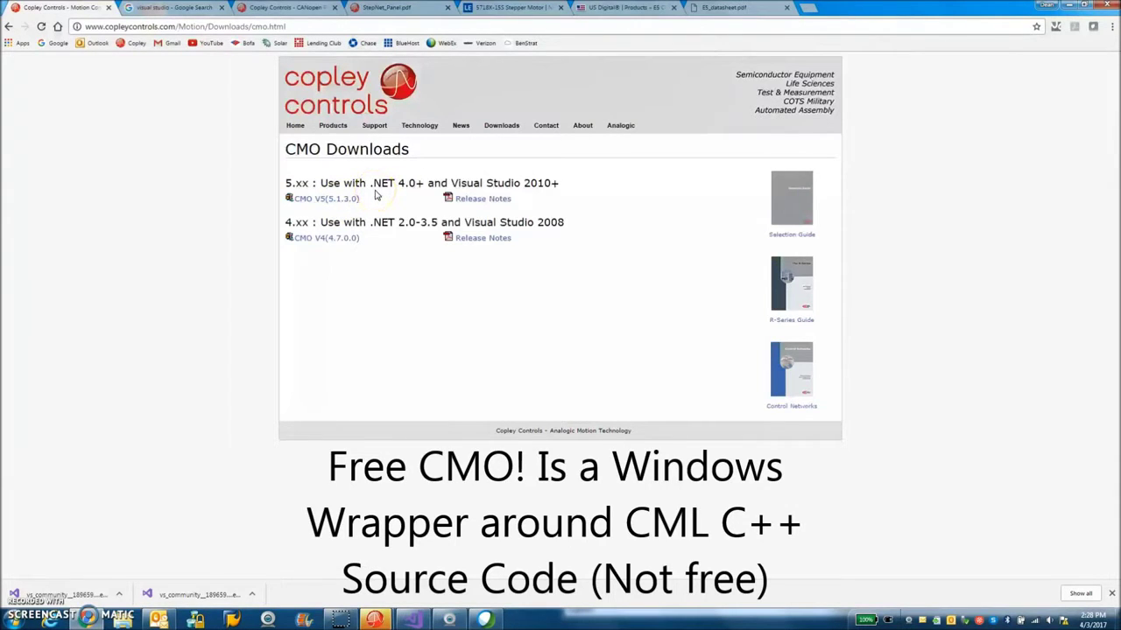
pyautogui.click(338, 200)
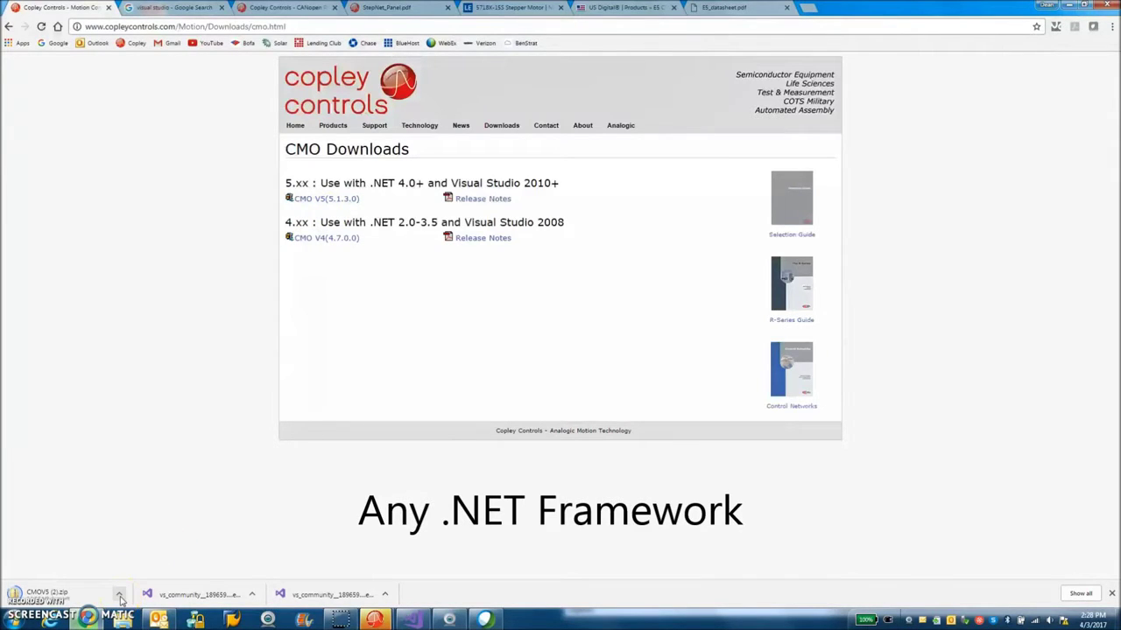
pyautogui.click(120, 598)
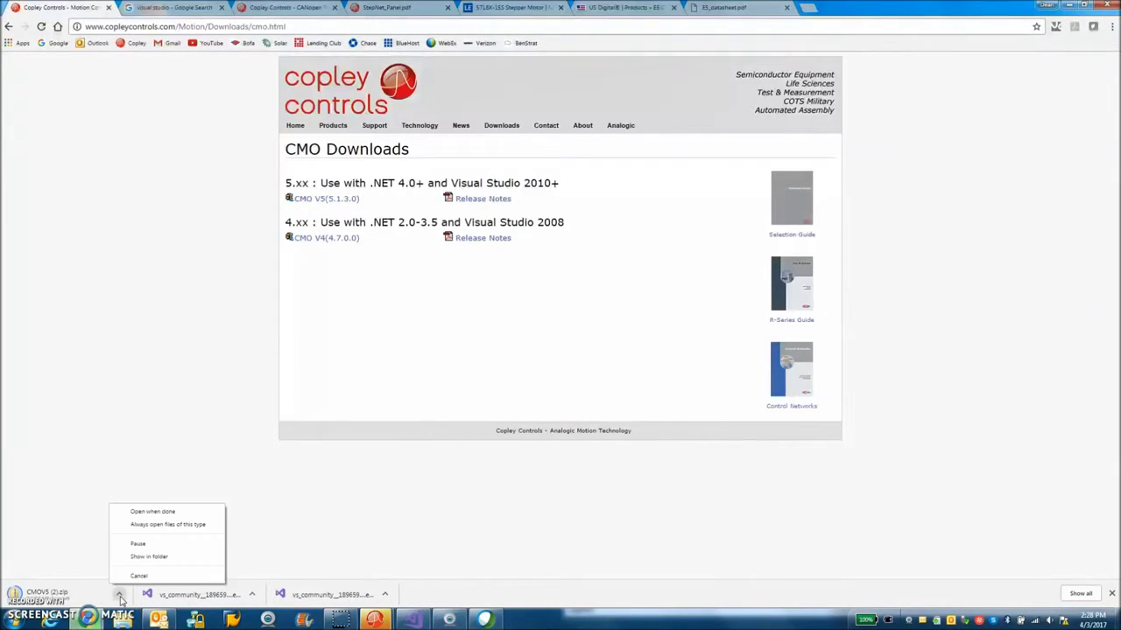
pyautogui.click(157, 513)
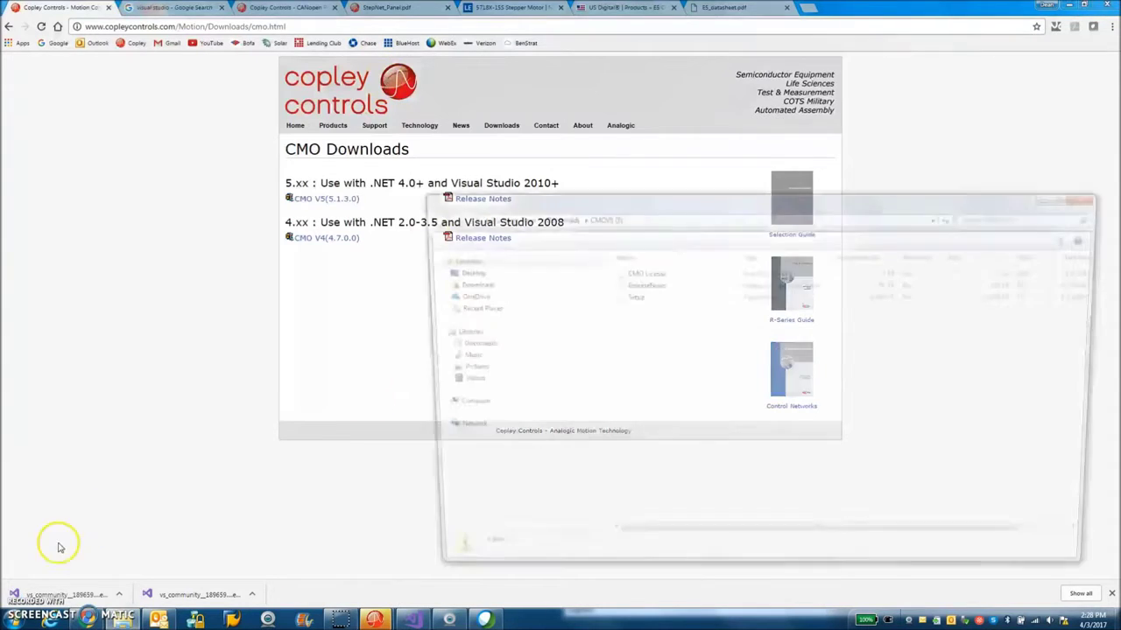
# Step: Run the Setup application from the downloaded CMOV5 archive, allowing the unverified publisher
pyautogui.click(627, 299)
pyautogui.doubleClick(627, 300)
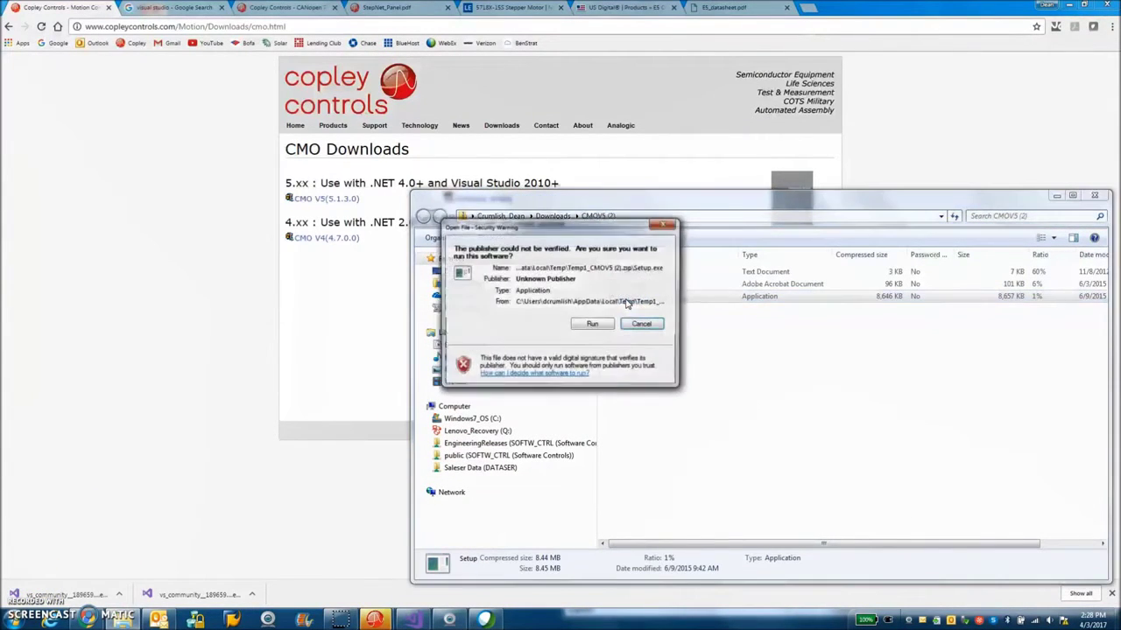
pyautogui.click(591, 328)
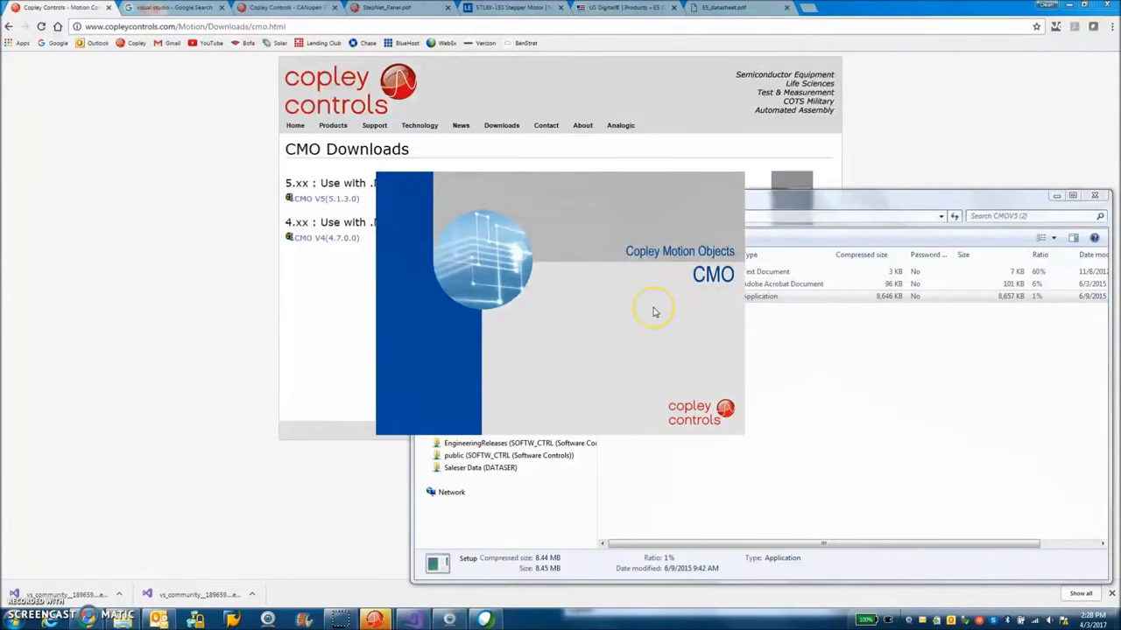
# Step: Accept the license, install the x64 CMO.dll (64 bit) assembly in C:\Program Files\Copley Motion\CMO, and close the release notes
pyautogui.click(625, 402)
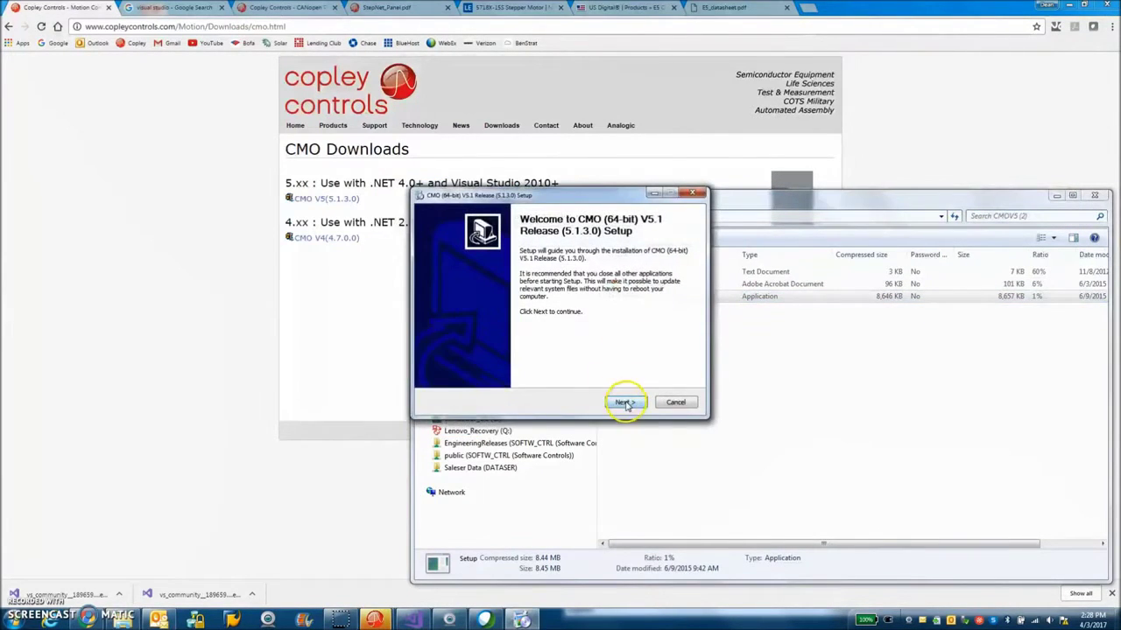
pyautogui.click(464, 365)
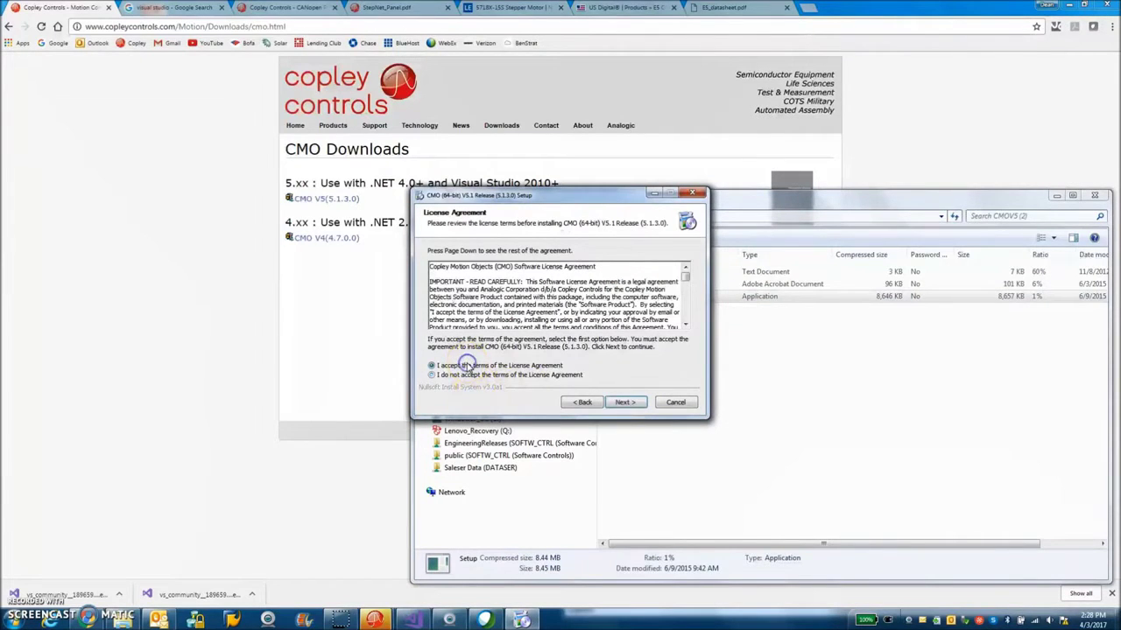
pyautogui.click(623, 402)
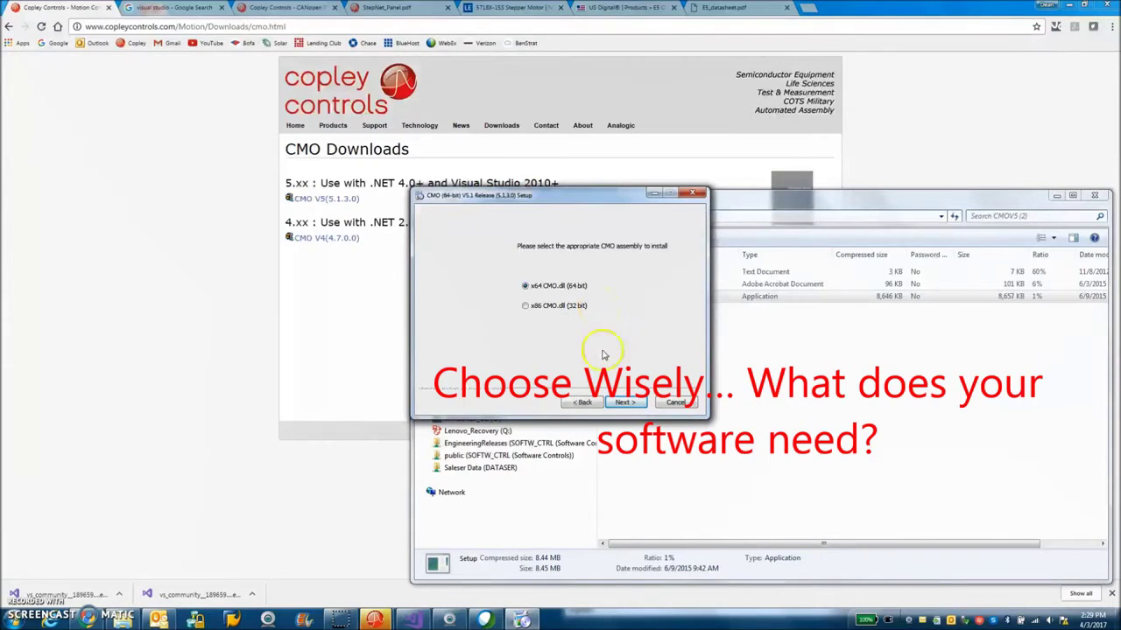
pyautogui.click(625, 403)
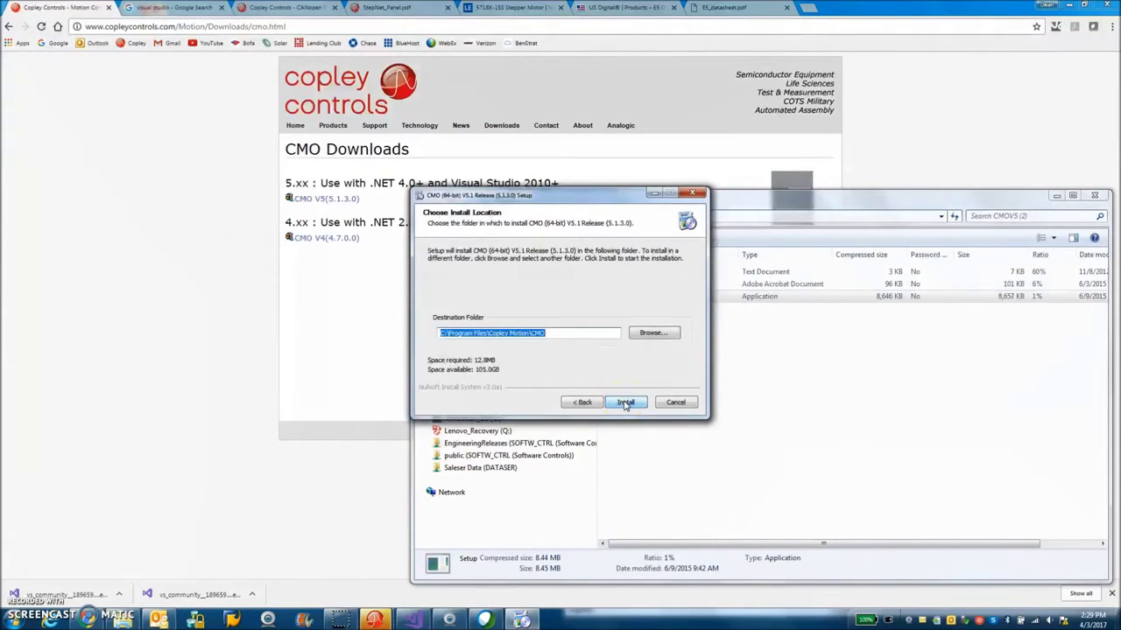
pyautogui.click(625, 403)
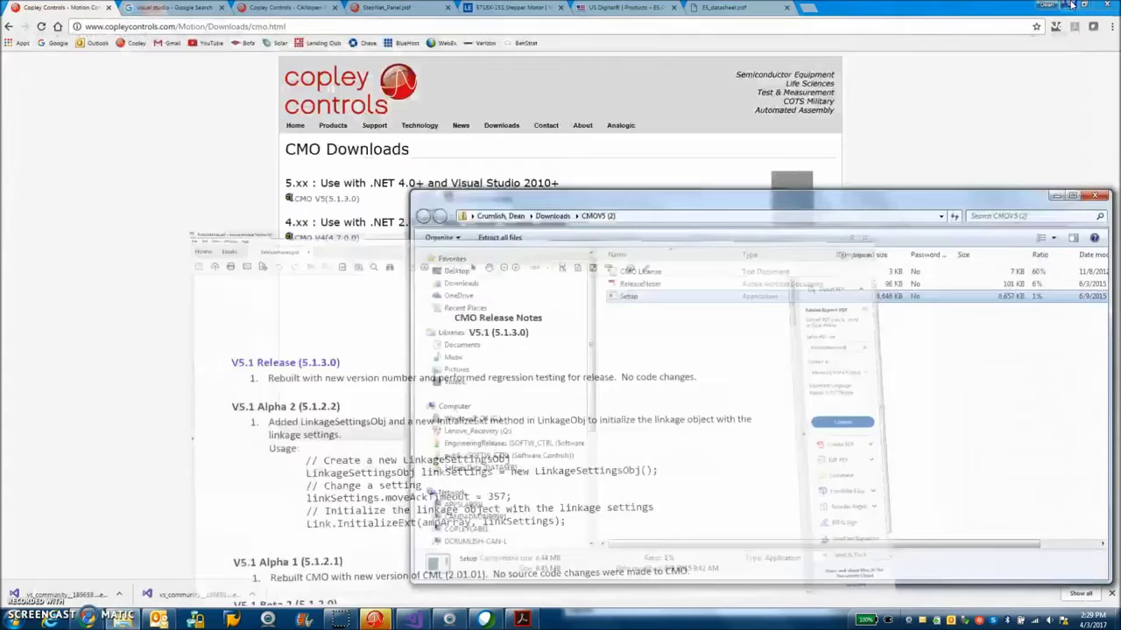
pyautogui.click(1110, 6)
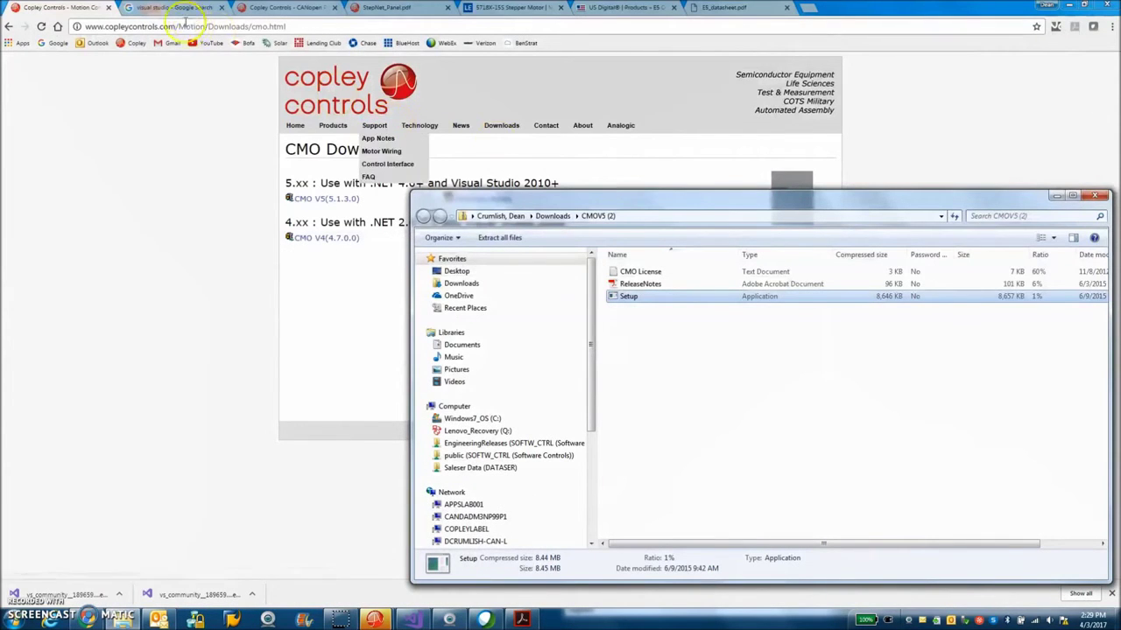
# Step: Browse the installed programs under Copley Motion, CMO, Examples to view the VB .NET 2010 example projects
pyautogui.click(14, 618)
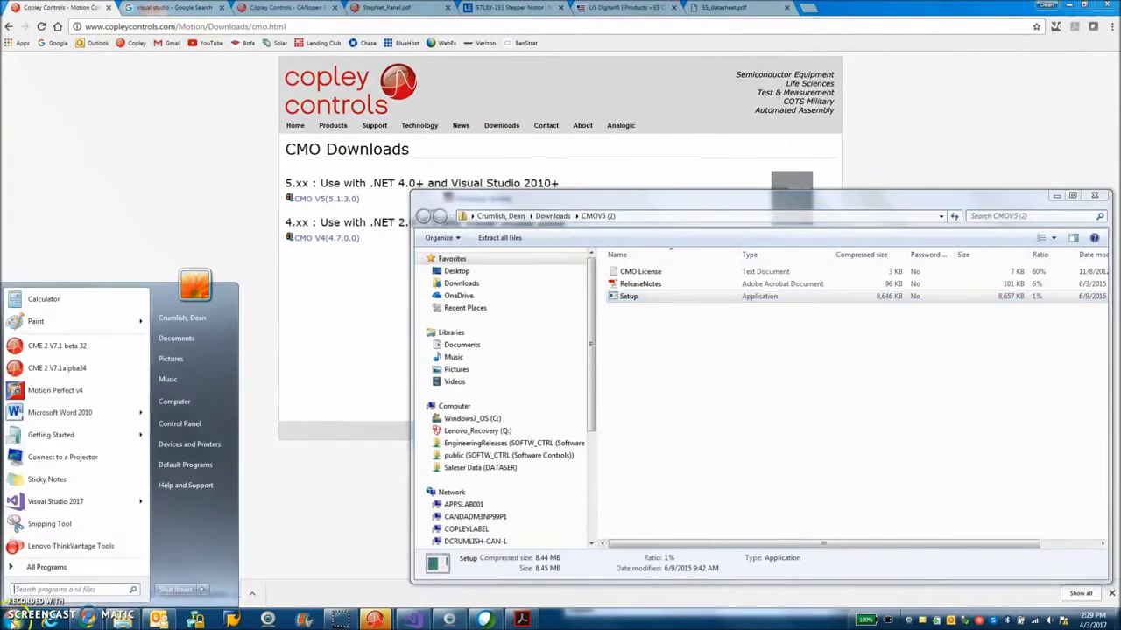
pyautogui.click(58, 574)
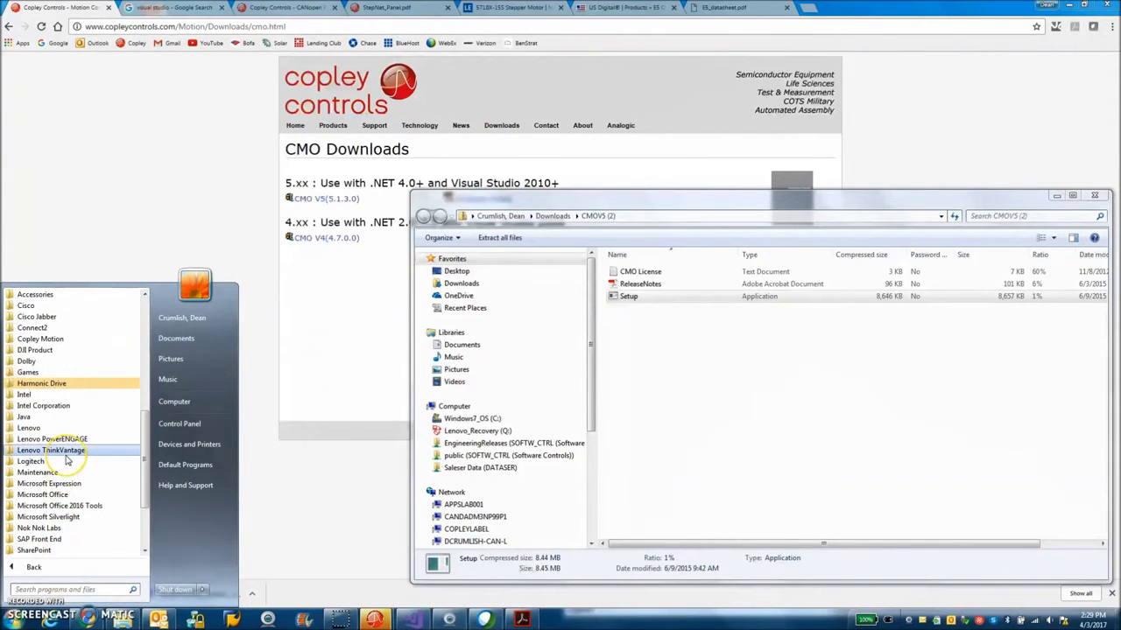
pyautogui.click(43, 340)
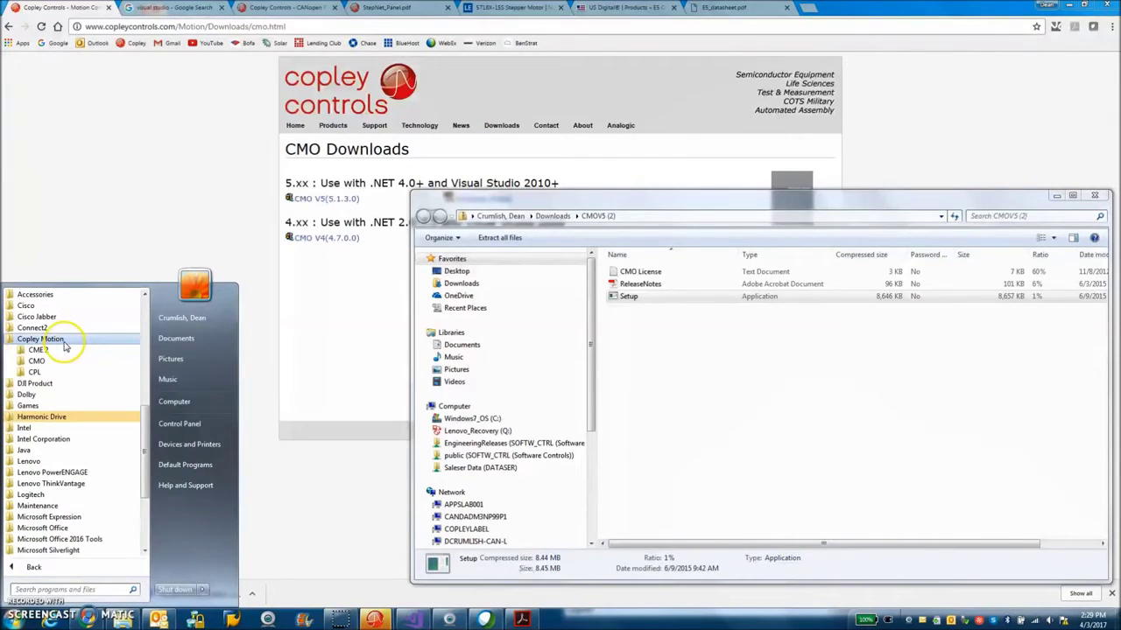
pyautogui.click(48, 361)
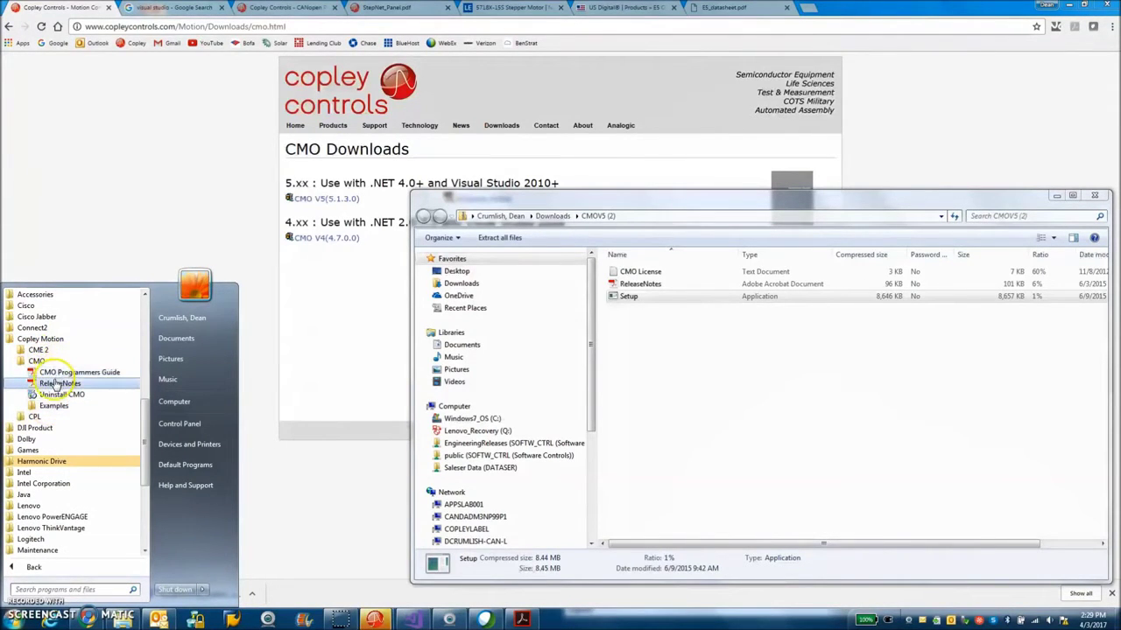
pyautogui.click(53, 407)
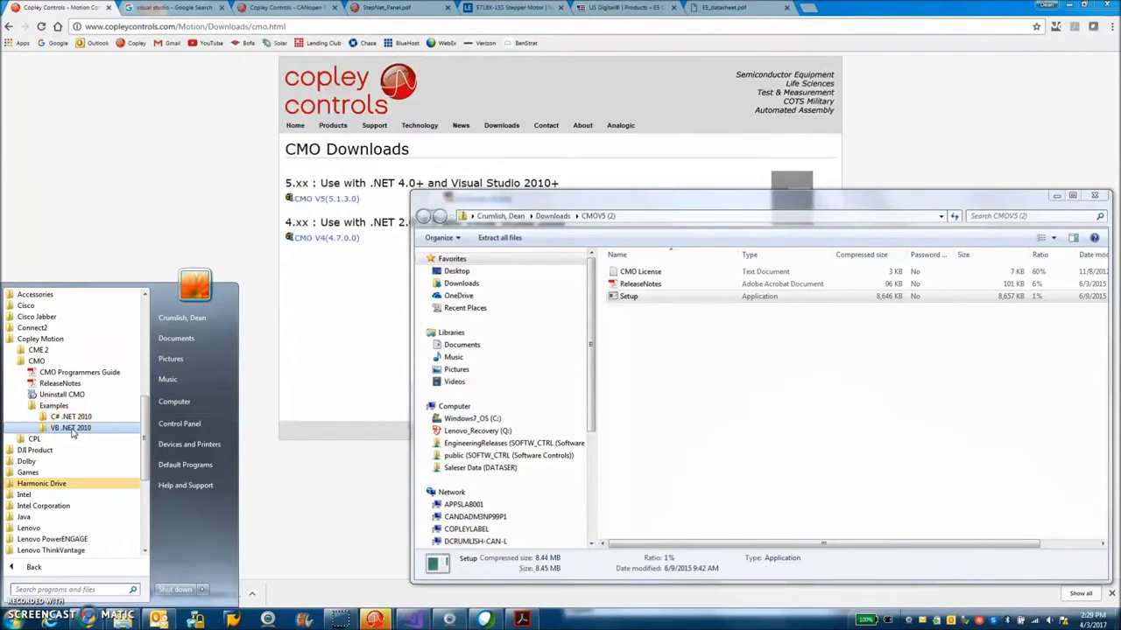
pyautogui.click(71, 429)
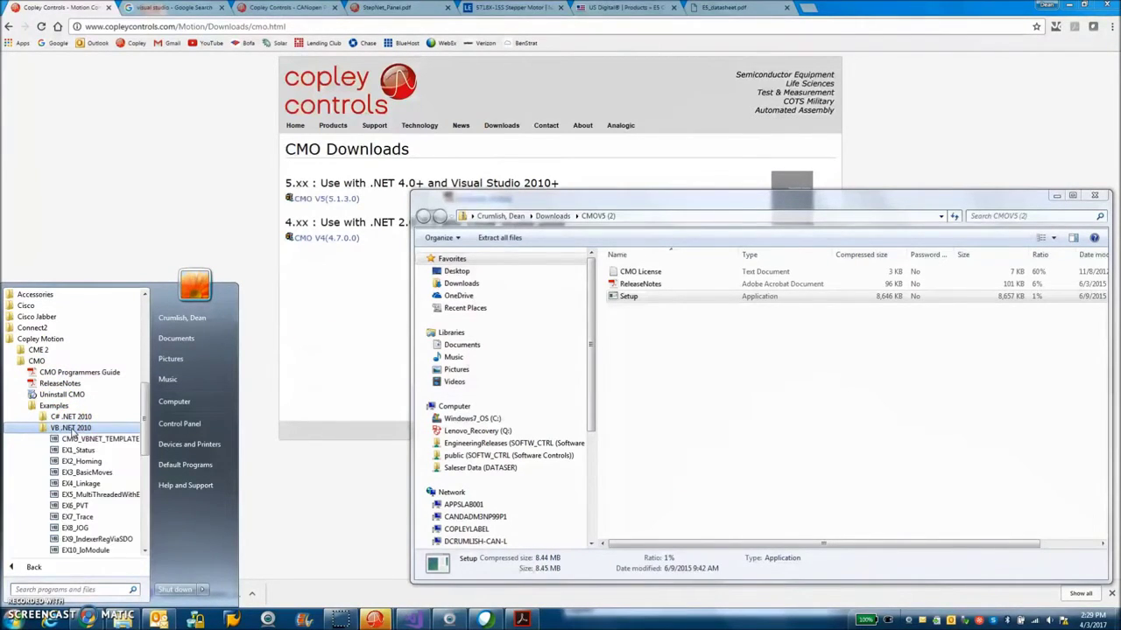
pyautogui.click(83, 453)
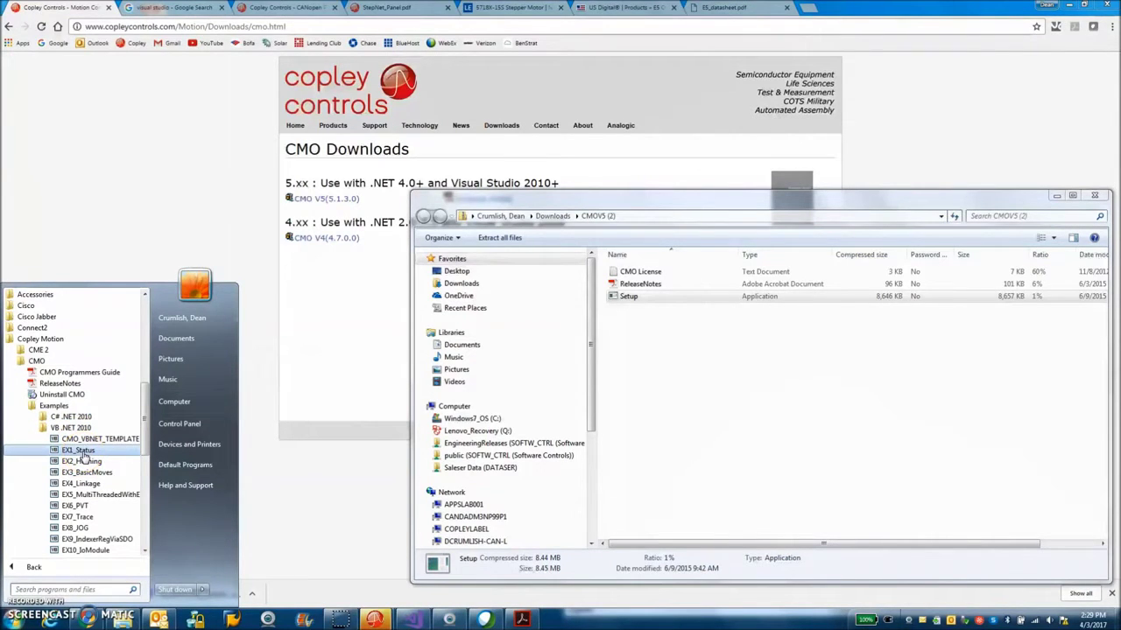
# Step: View the Visual Studio Downloads page from the Google results and the Copley Controls CAN Tools page
pyautogui.click(166, 10)
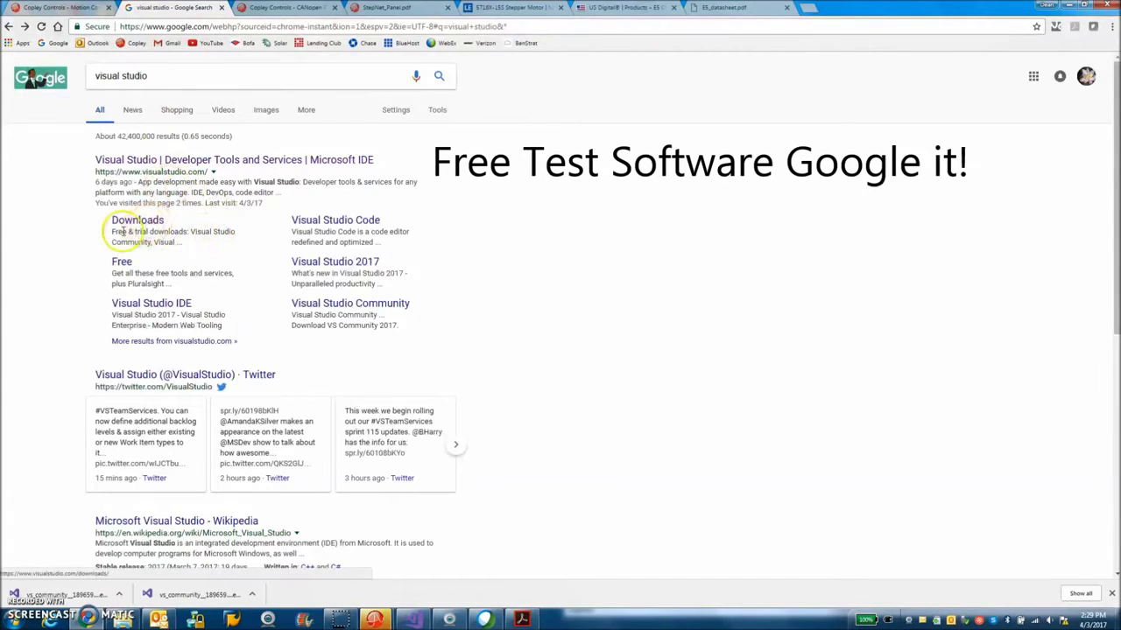
pyautogui.click(140, 224)
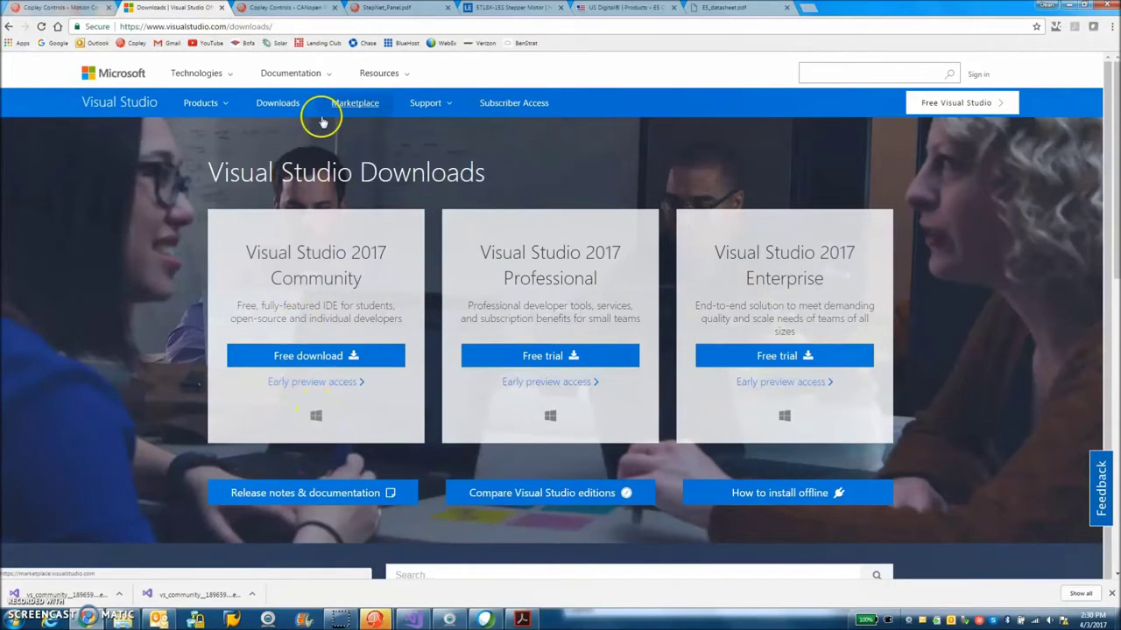
pyautogui.click(278, 8)
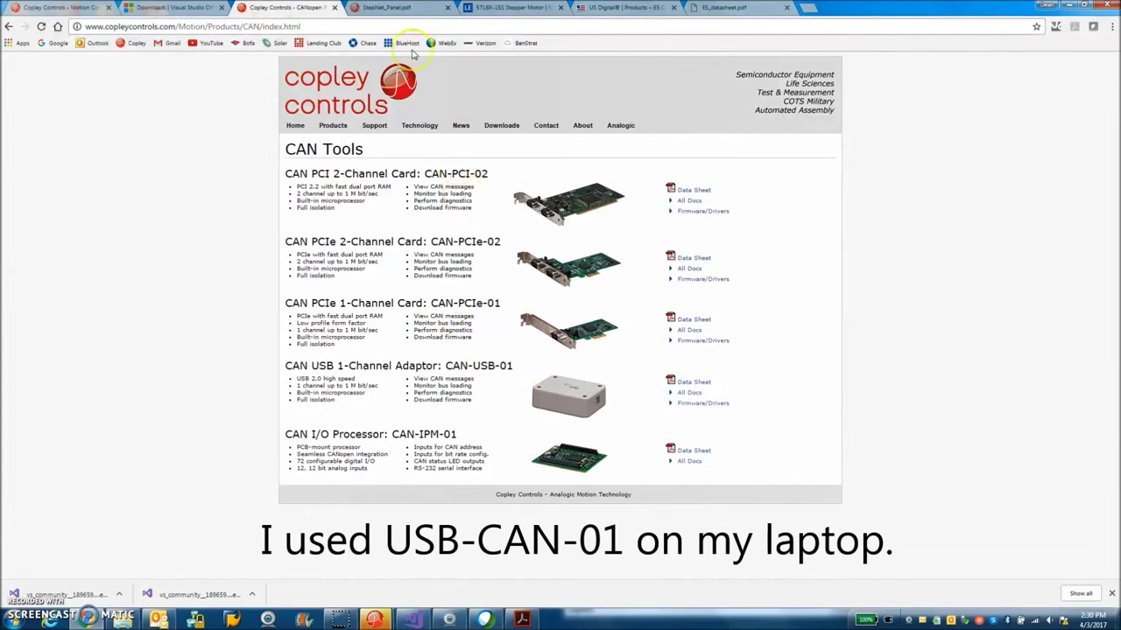
# Step: Review the StepNet_Panel.pdf master ordering guide, highlighting part numbers SER-CK, STP-NK, STP-075-07 and STP-CK
pyautogui.click(399, 9)
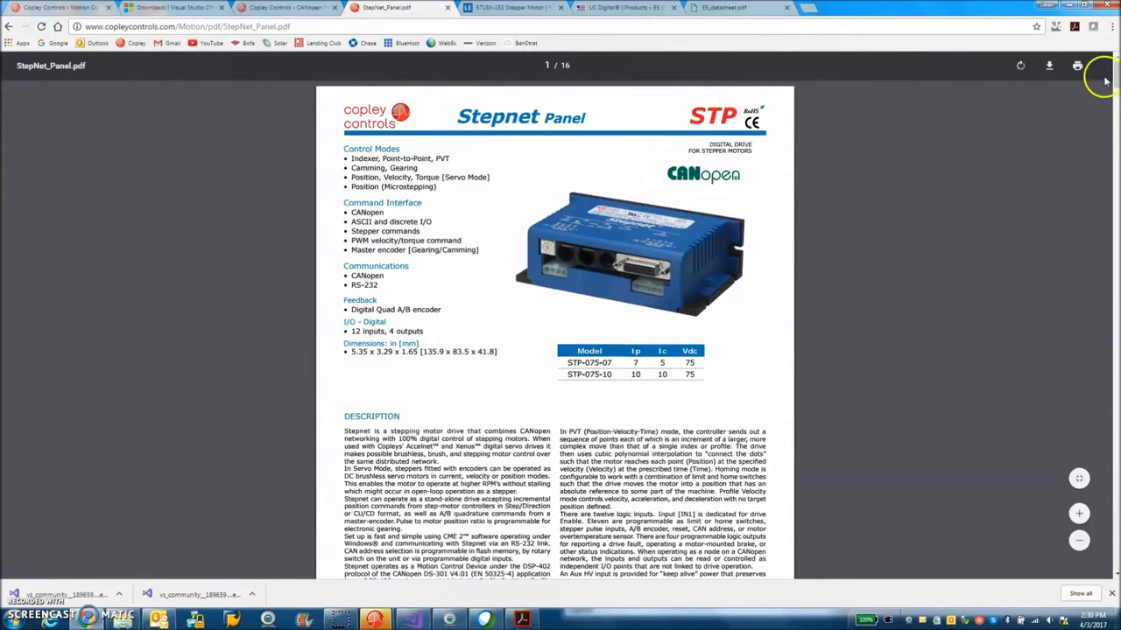
pyautogui.moveTo(1116, 79); pyautogui.dragTo(1113, 538)
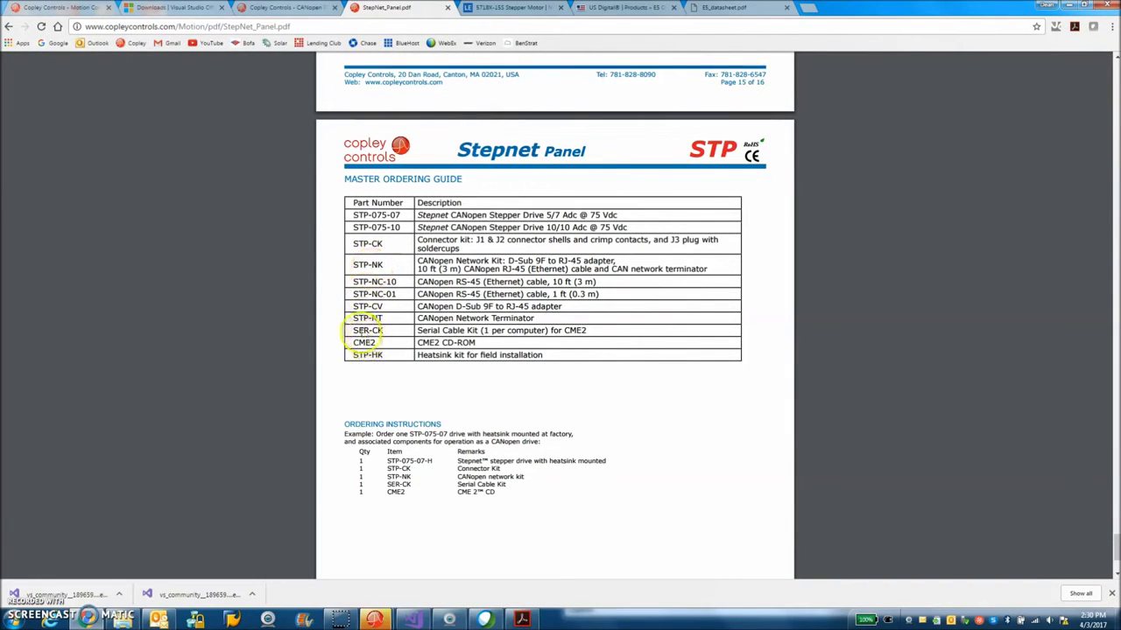
pyautogui.moveTo(352, 330); pyautogui.dragTo(384, 331)
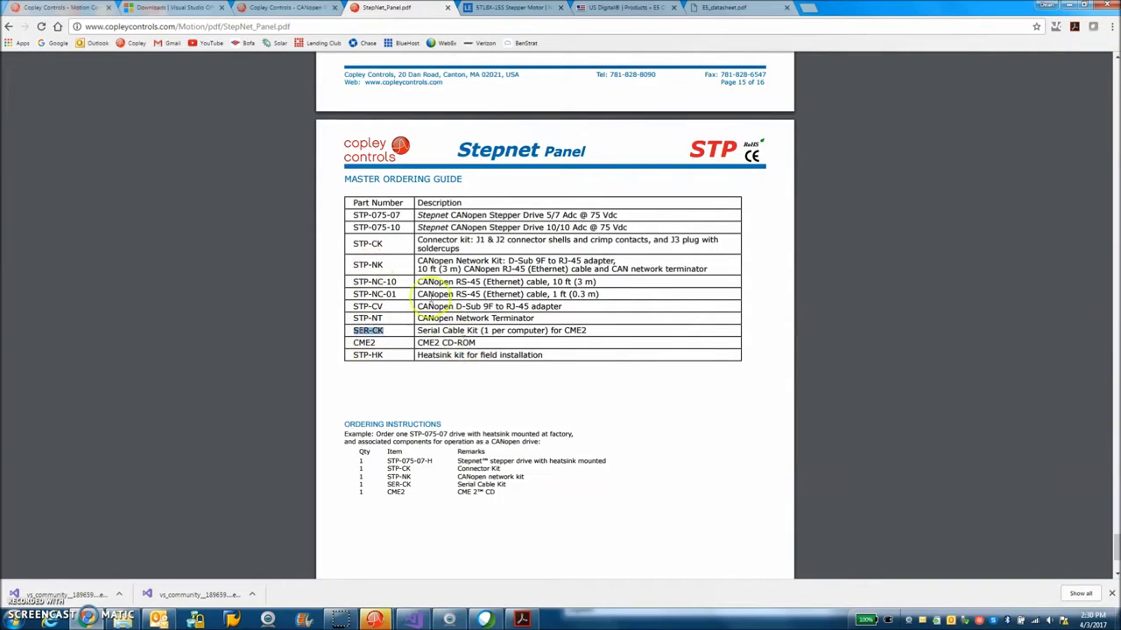
pyautogui.moveTo(350, 264); pyautogui.dragTo(383, 265)
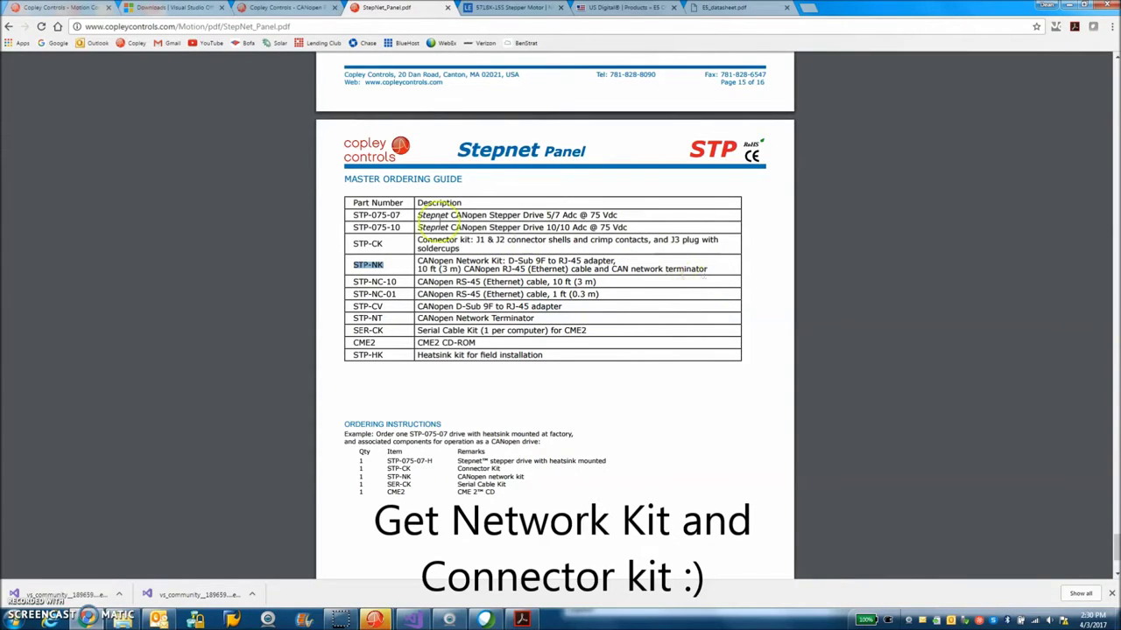
pyautogui.moveTo(401, 216); pyautogui.dragTo(353, 215)
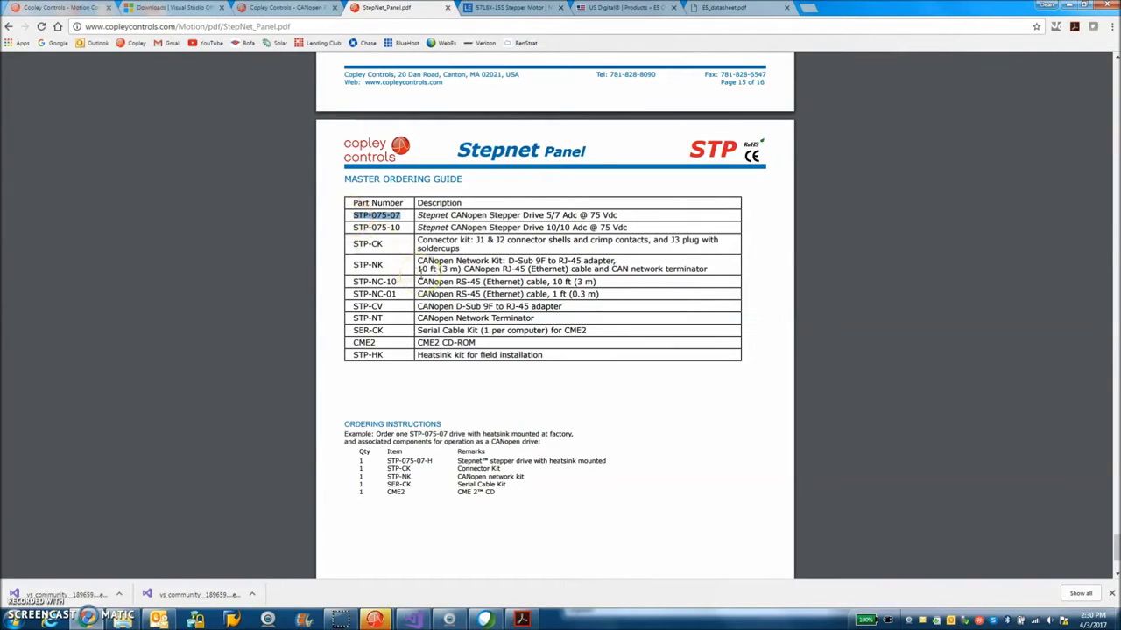
pyautogui.moveTo(390, 244)
pyautogui.mouseDown()
pyautogui.moveTo(359, 244)
pyautogui.moveTo(385, 245)
pyautogui.mouseUp()
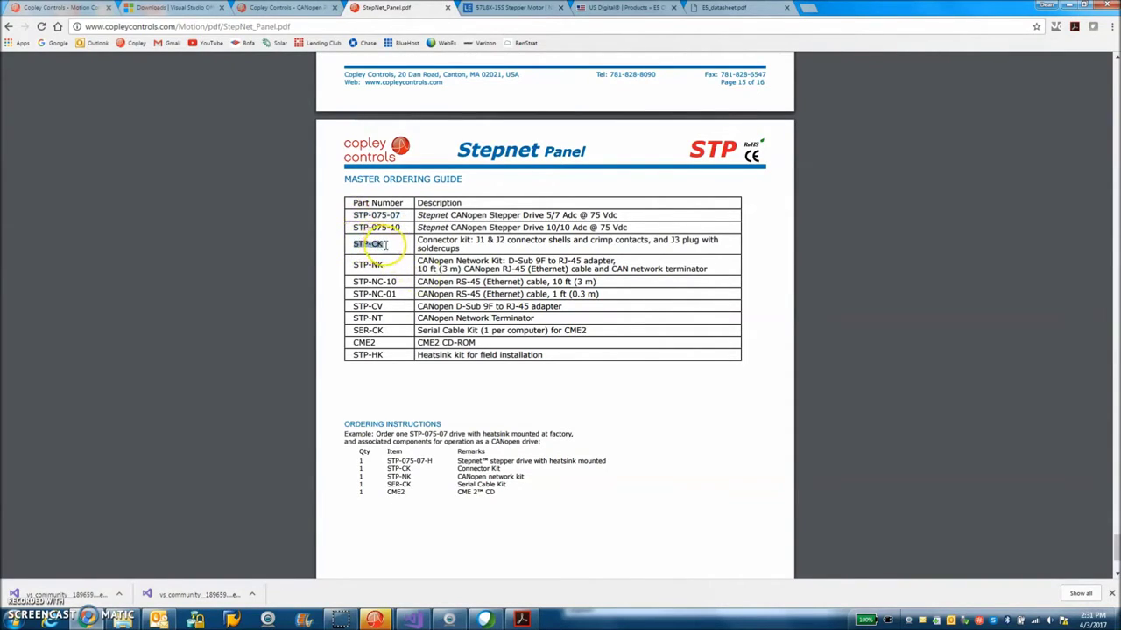
# Step: Open the CAN-USB-01 data sheet from the CAN Tools page and examine its connector, pin signals and specifications
pyautogui.click(277, 9)
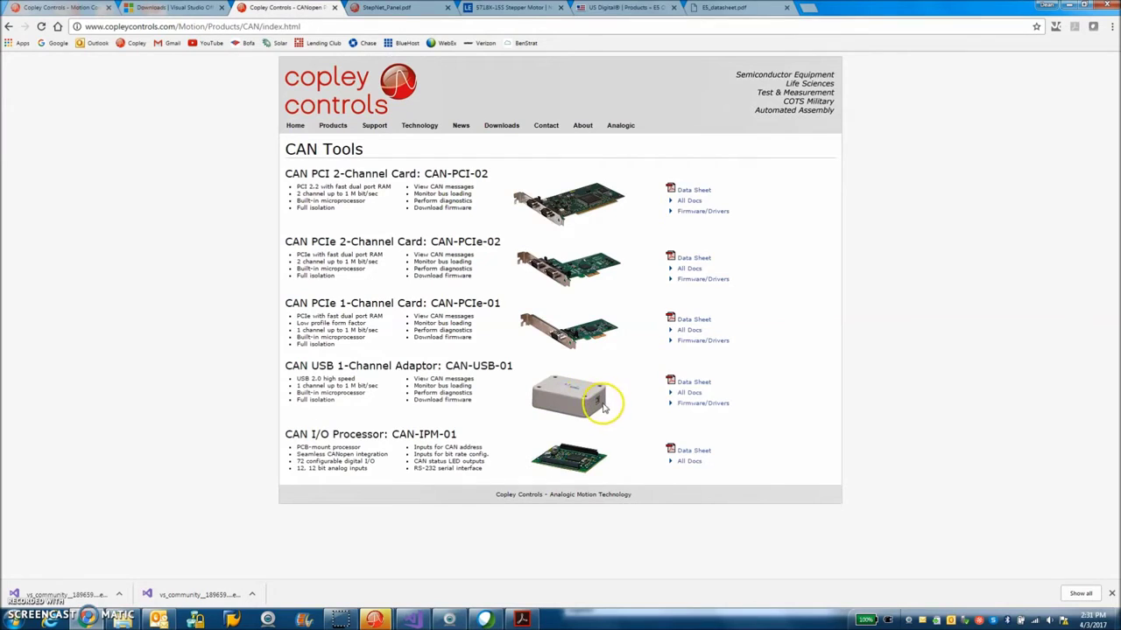
pyautogui.click(688, 387)
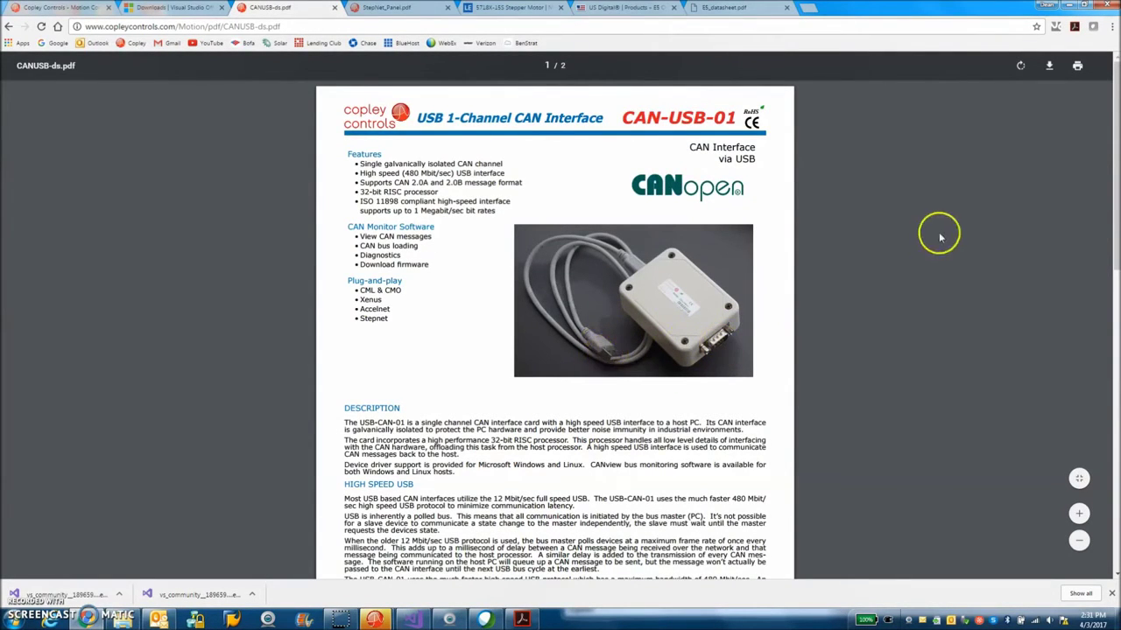
pyautogui.moveTo(1113, 114); pyautogui.dragTo(1114, 464)
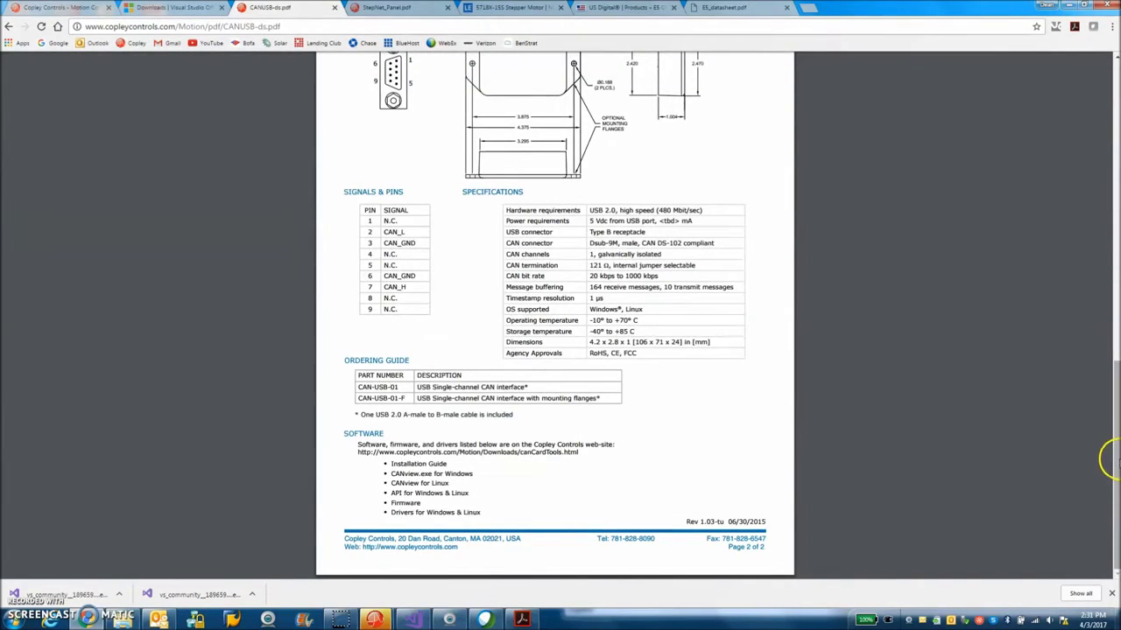
pyautogui.scroll(2, 1110, 462)
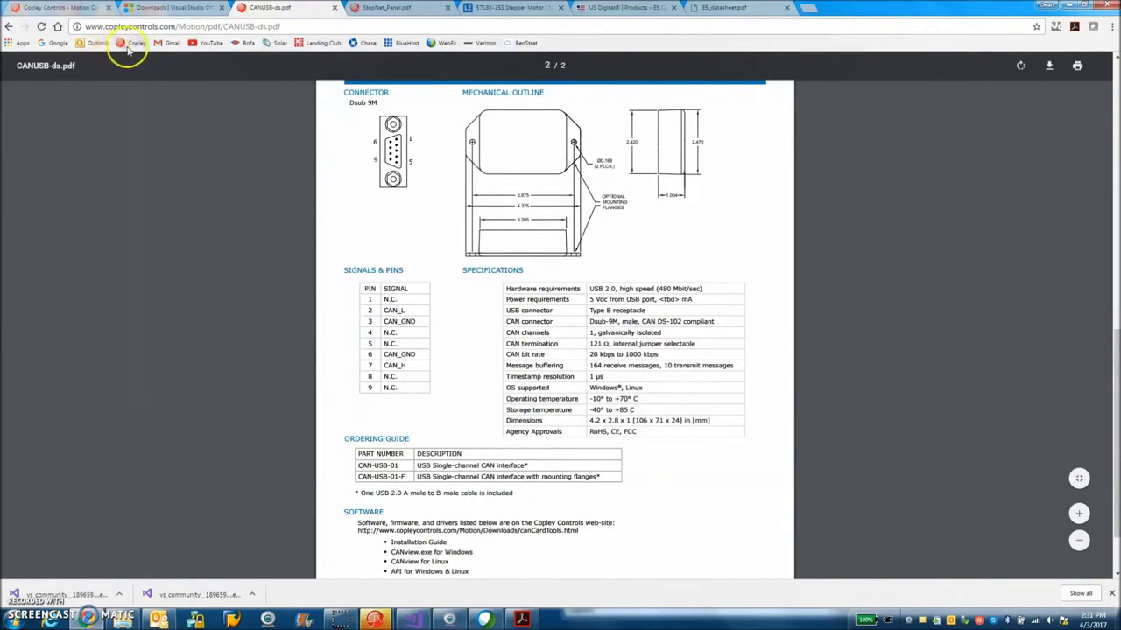
# Step: View the Software page of the Copley Controls site, and open its CAN Tools page
pyautogui.click(75, 7)
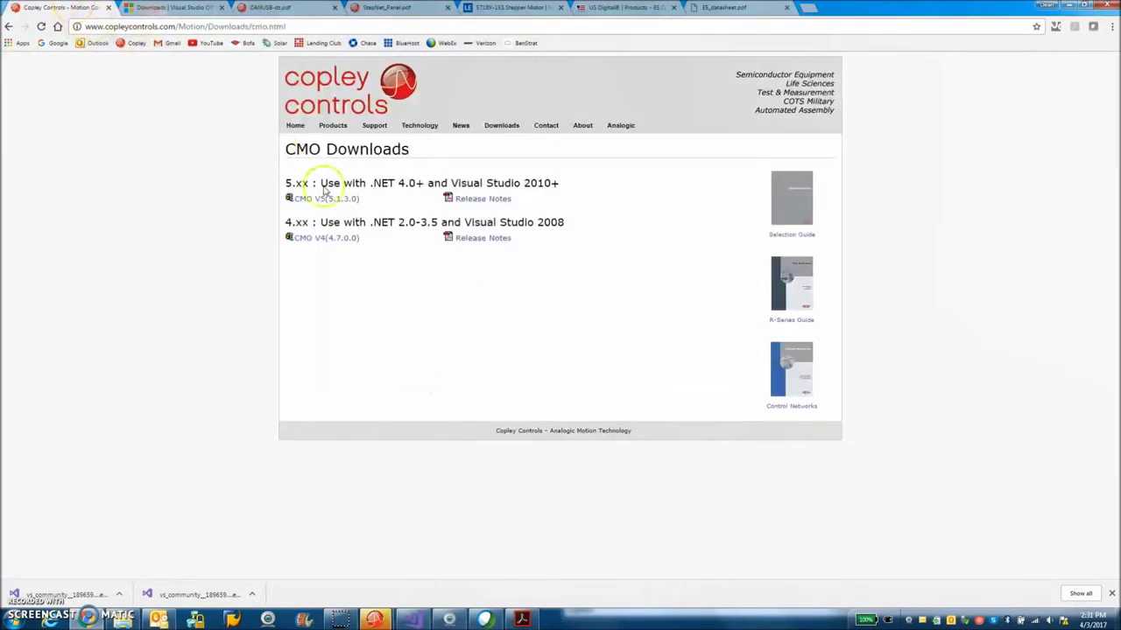
pyautogui.click(334, 151)
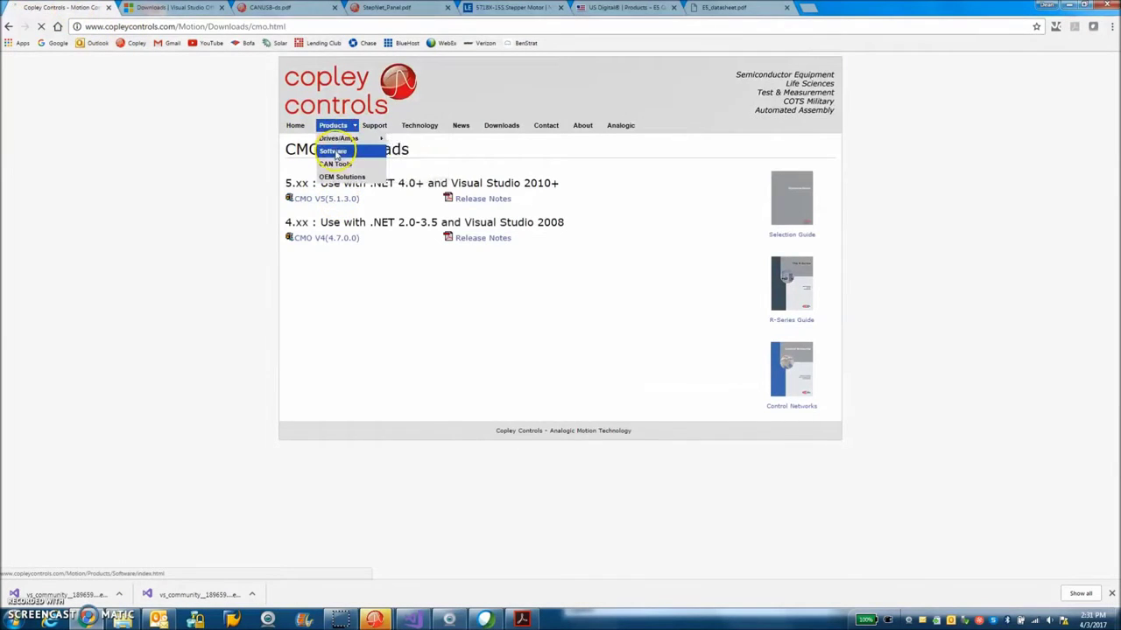
pyautogui.moveTo(336, 129)
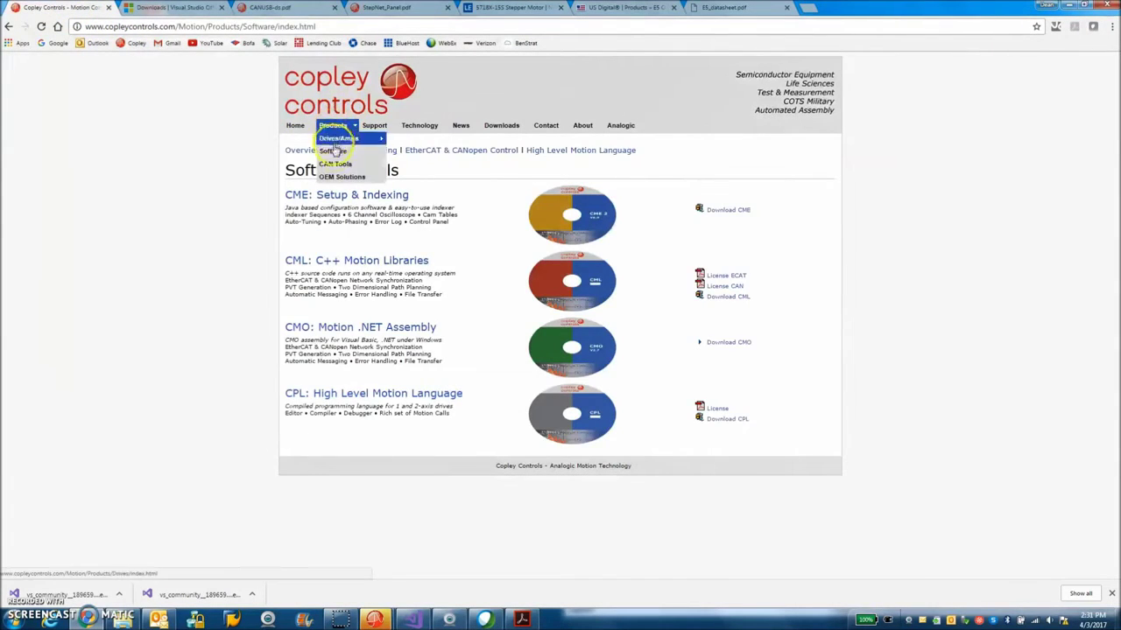
pyautogui.click(335, 164)
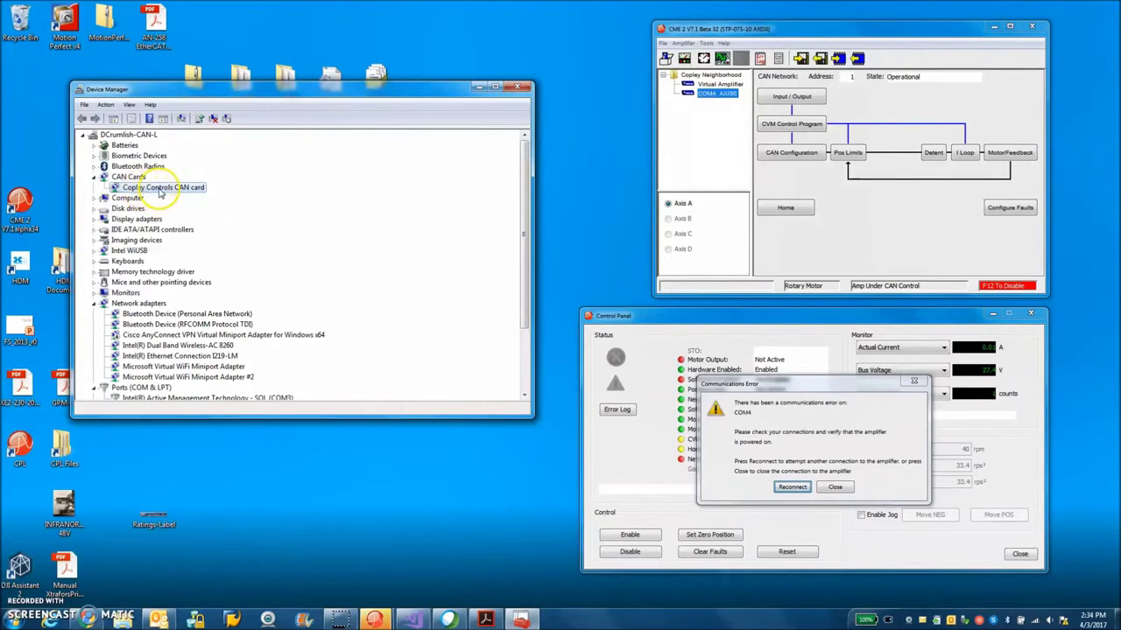
# Step: Update the Copley Controls CAN card driver from the Desktop folder including subfolders, and close Device Manager
pyautogui.doubleClick(160, 194)
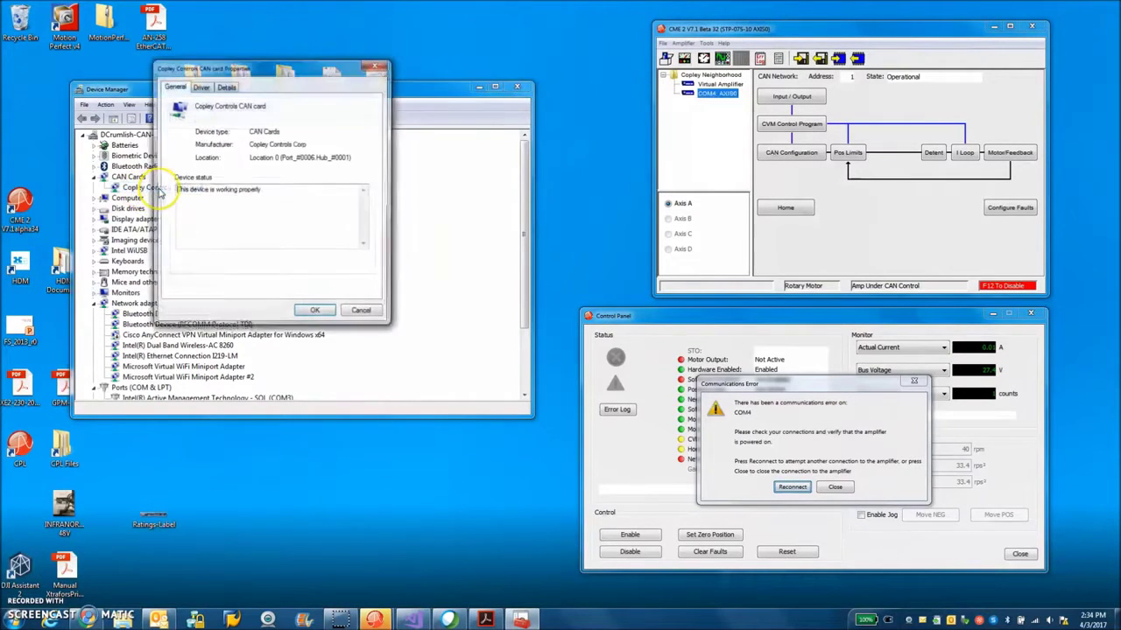
pyautogui.click(202, 88)
pyautogui.click(191, 218)
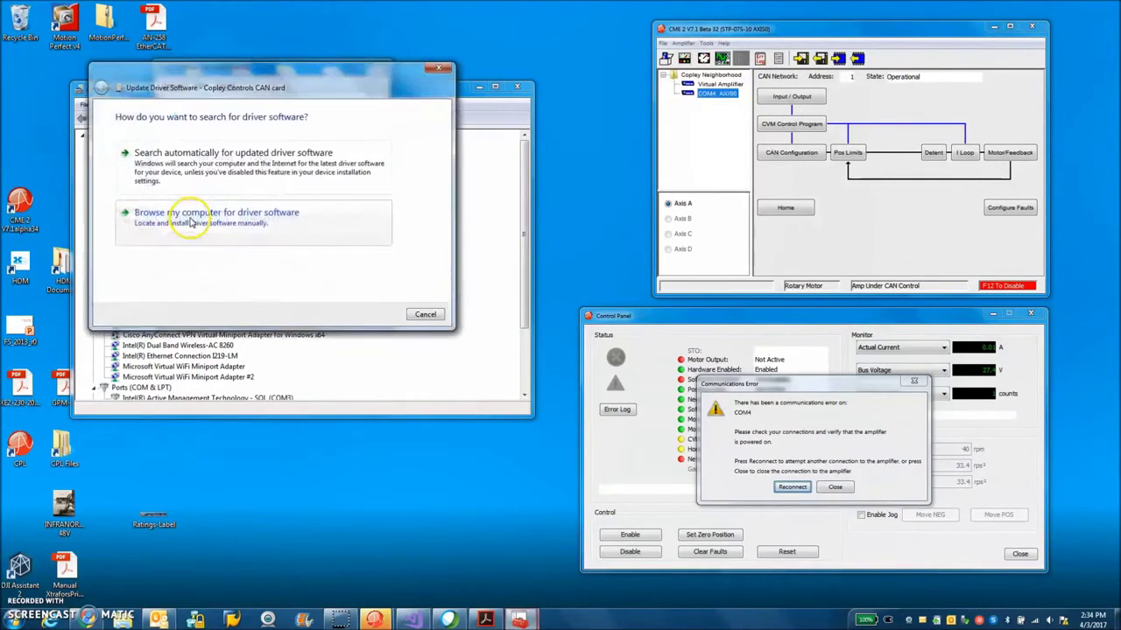
pyautogui.click(191, 219)
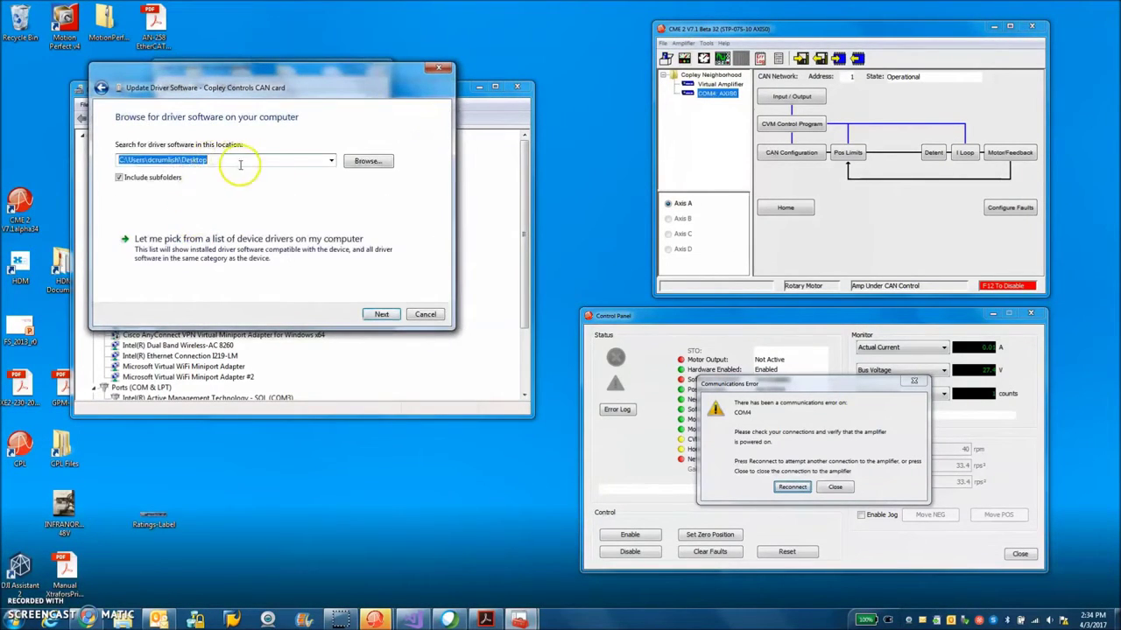
pyautogui.click(366, 162)
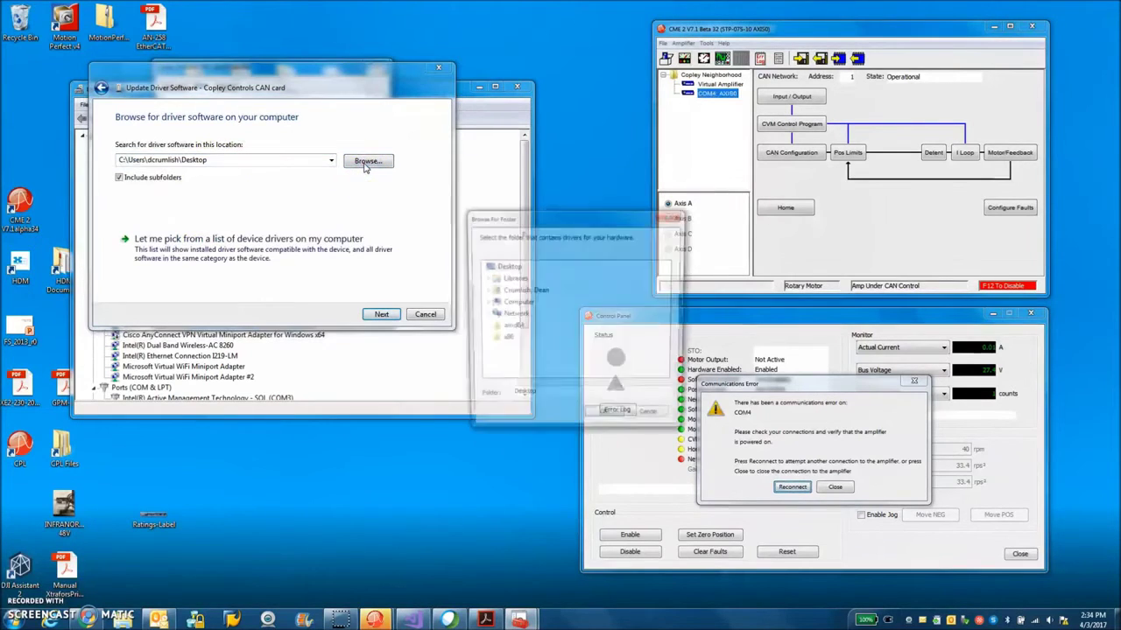
pyautogui.click(607, 420)
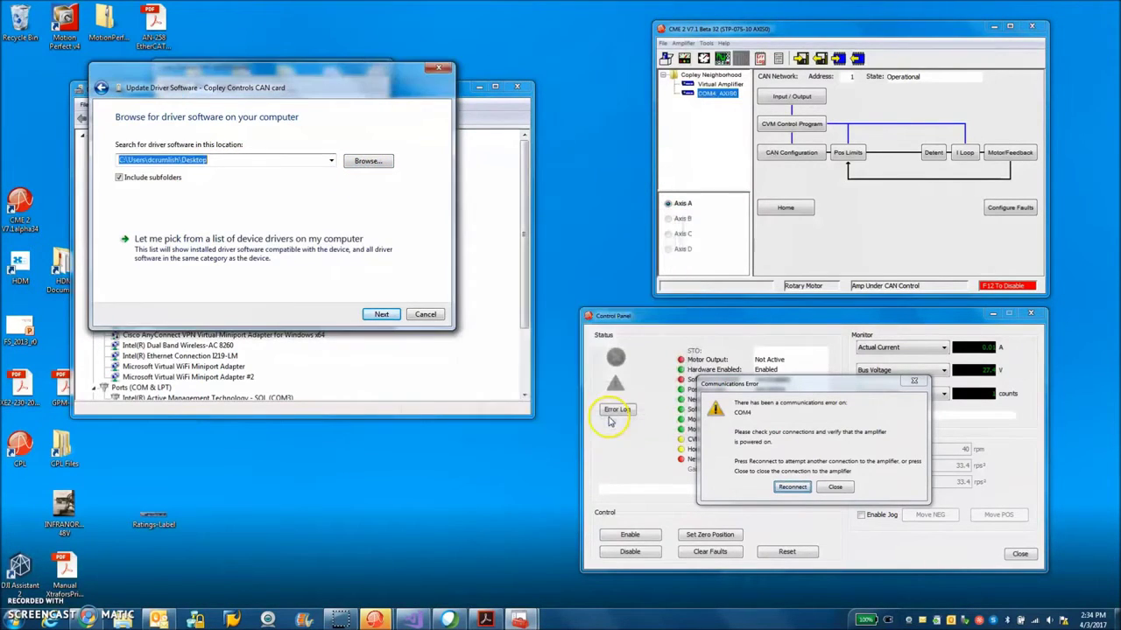
pyautogui.click(381, 314)
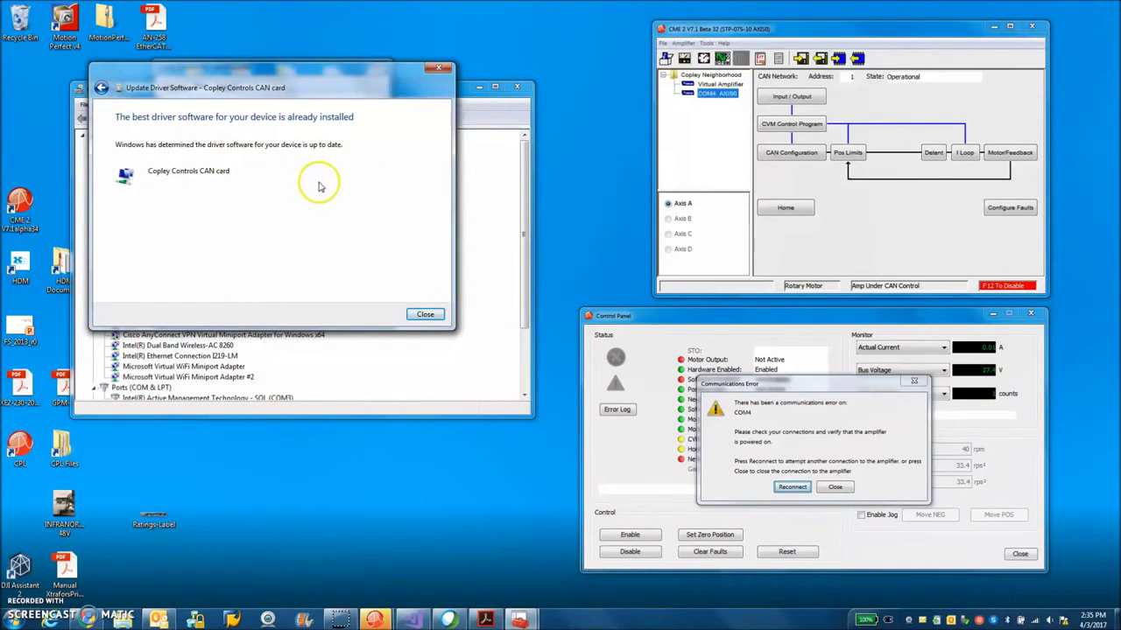
pyautogui.click(440, 67)
pyautogui.click(376, 65)
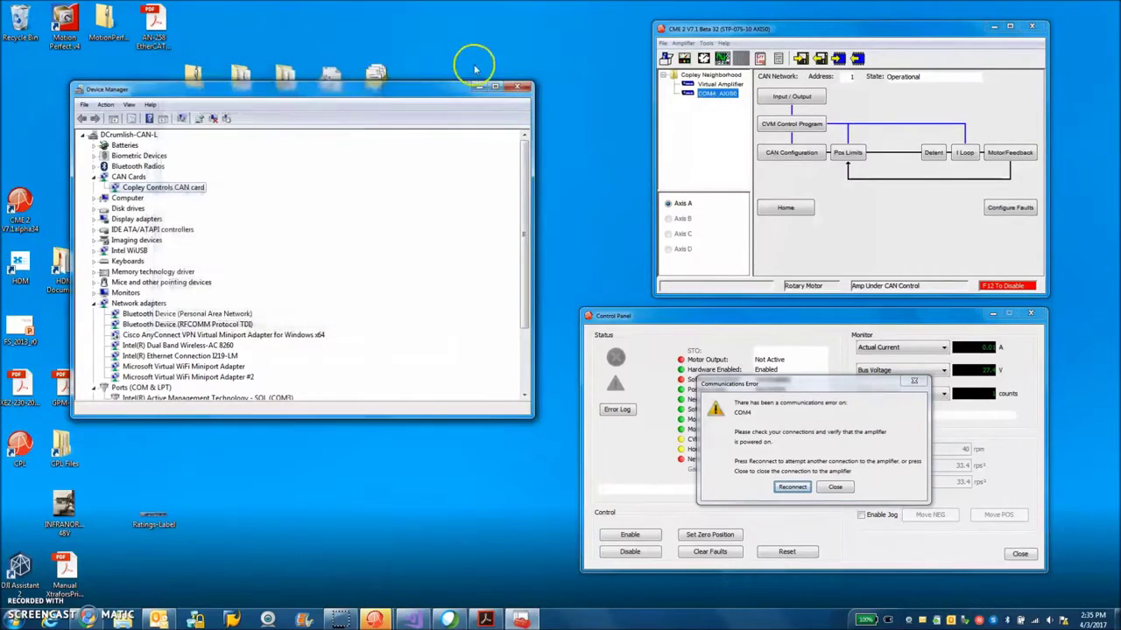
pyautogui.click(516, 85)
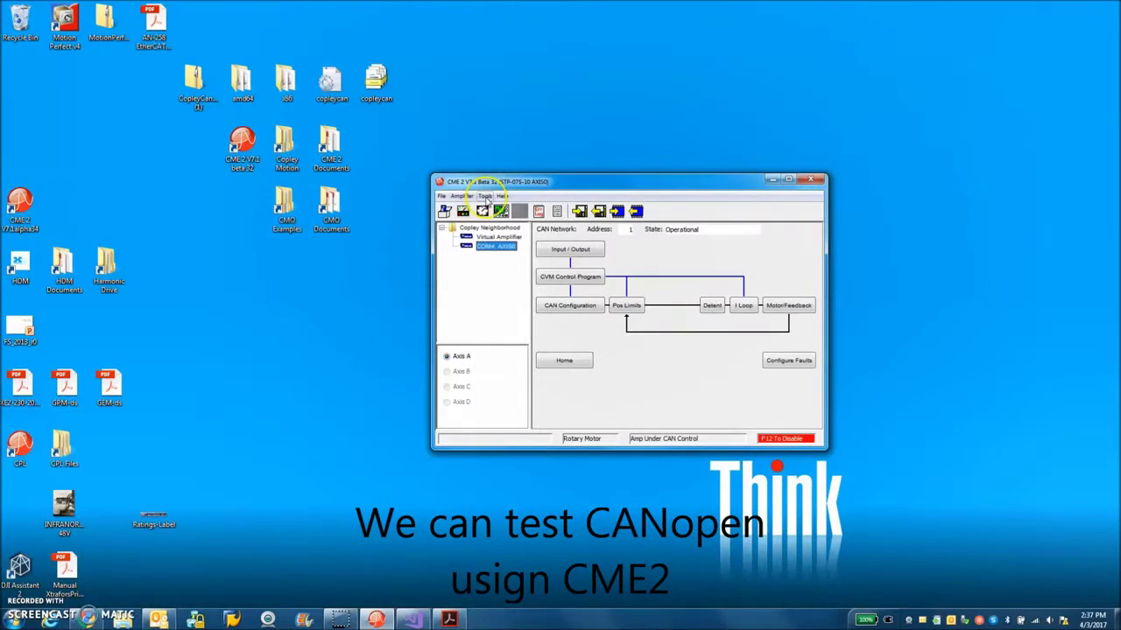
# Step: Run the Communications Wizard without saving data, connecting to the amplifier over serial port COM4 at 115200 baud
pyautogui.click(484, 195)
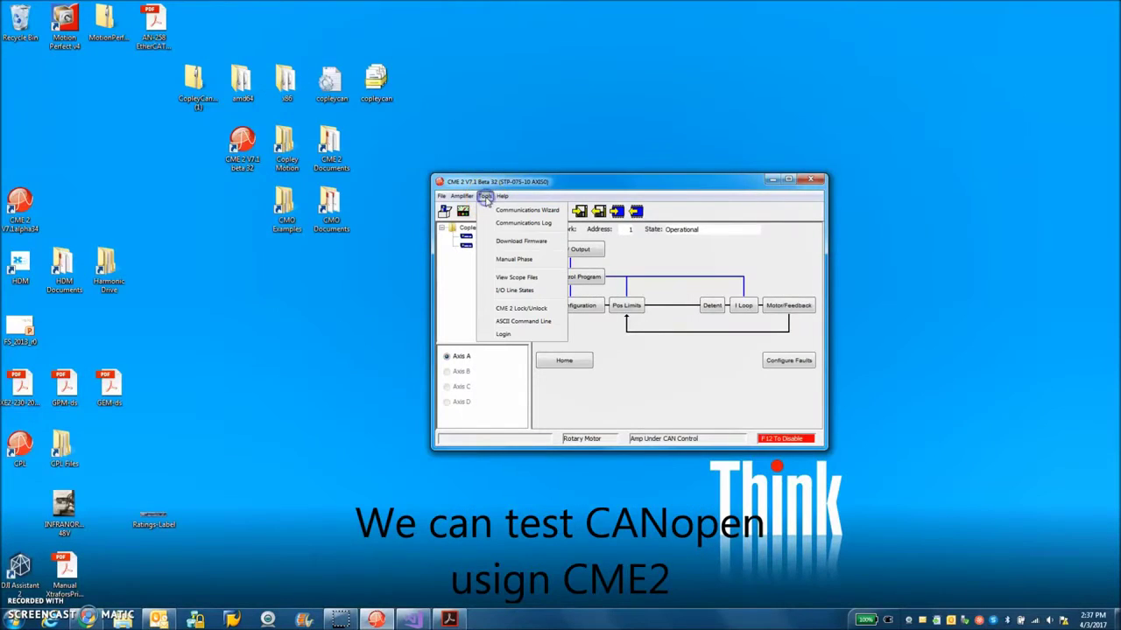
pyautogui.click(494, 212)
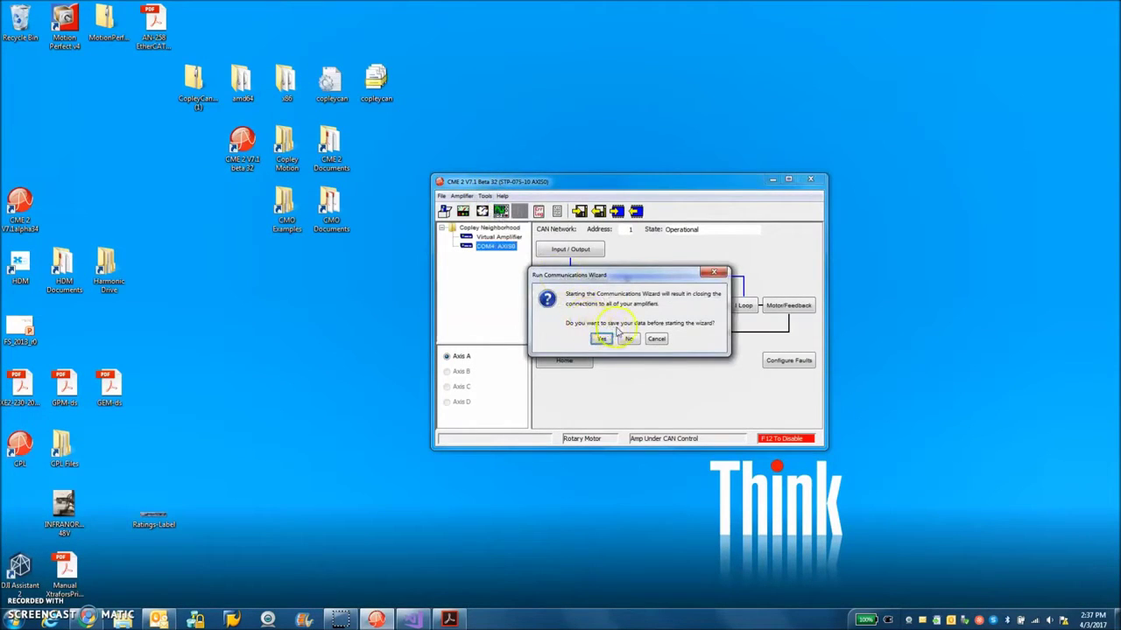
pyautogui.click(625, 339)
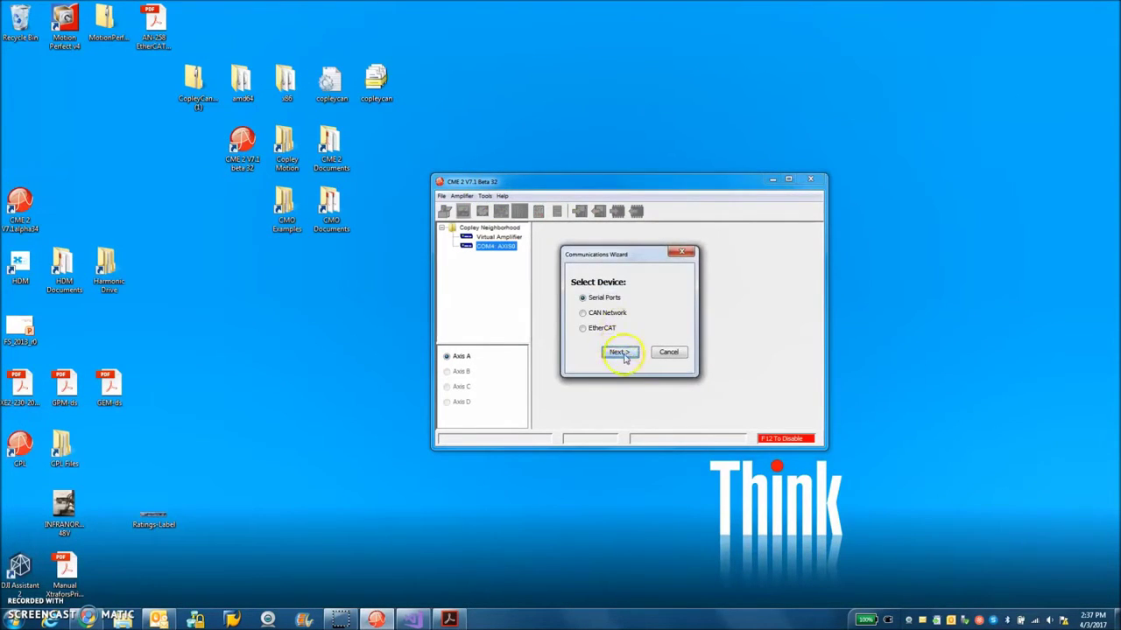
pyautogui.click(619, 352)
pyautogui.doubleClick(638, 361)
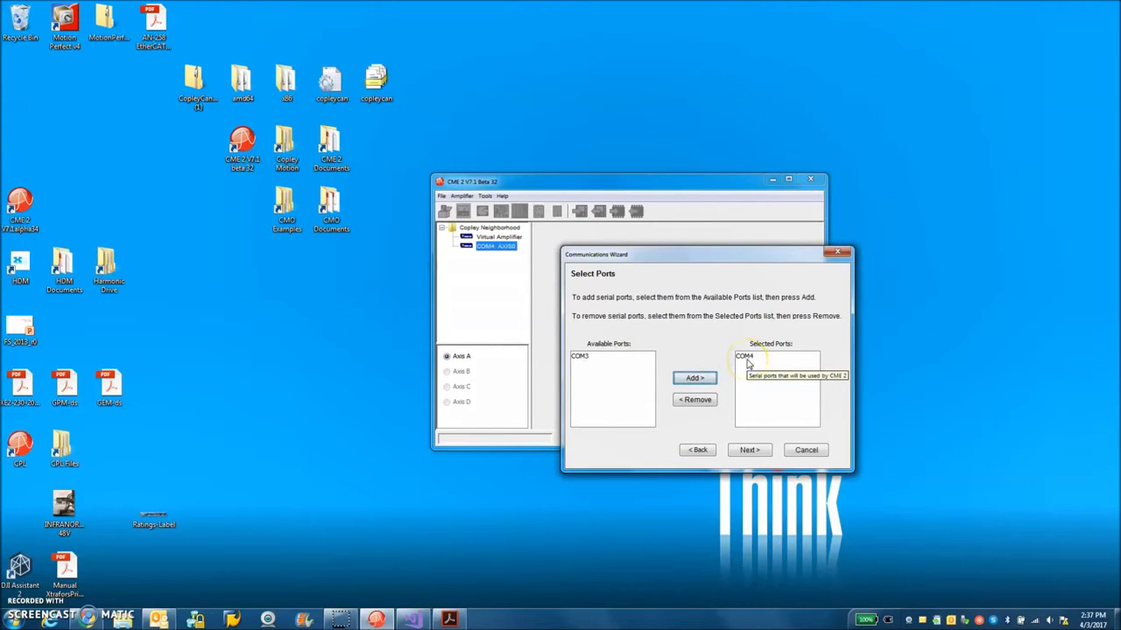
pyautogui.click(749, 450)
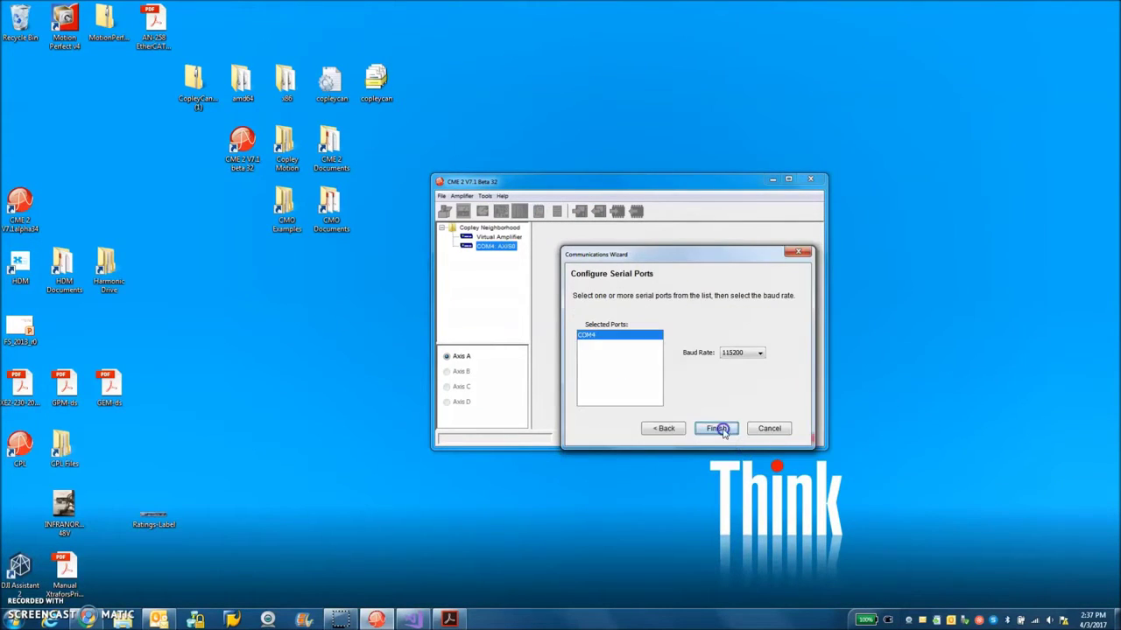
pyautogui.click(718, 428)
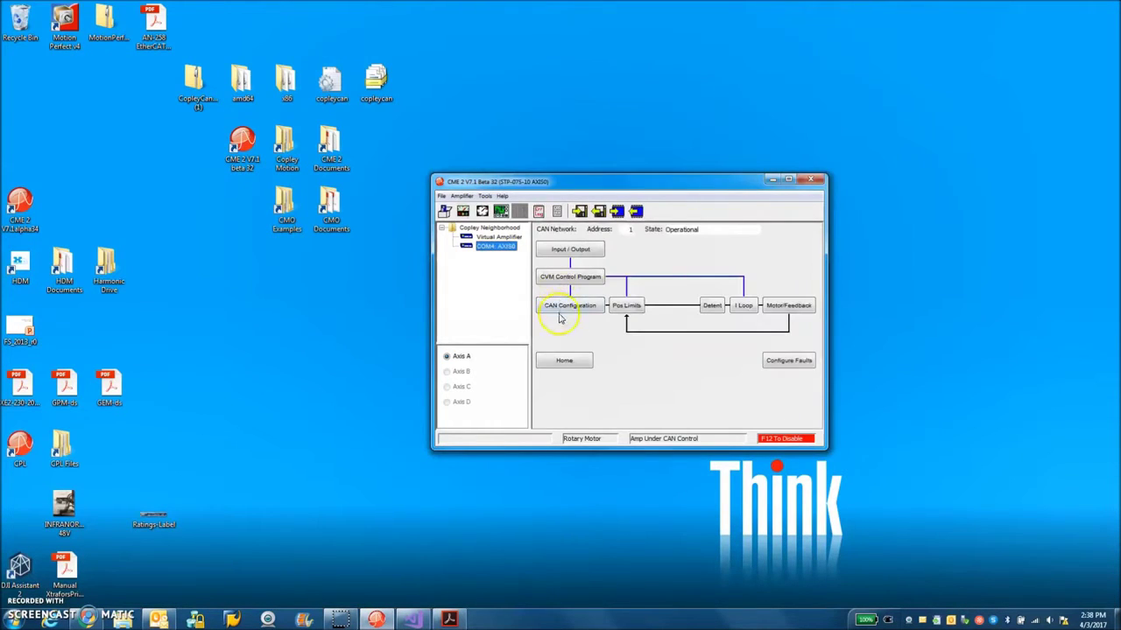
# Step: Complete the amplifier's Basic Setup with a rotary motor, Position operating mode and CAN command source
pyautogui.click(445, 211)
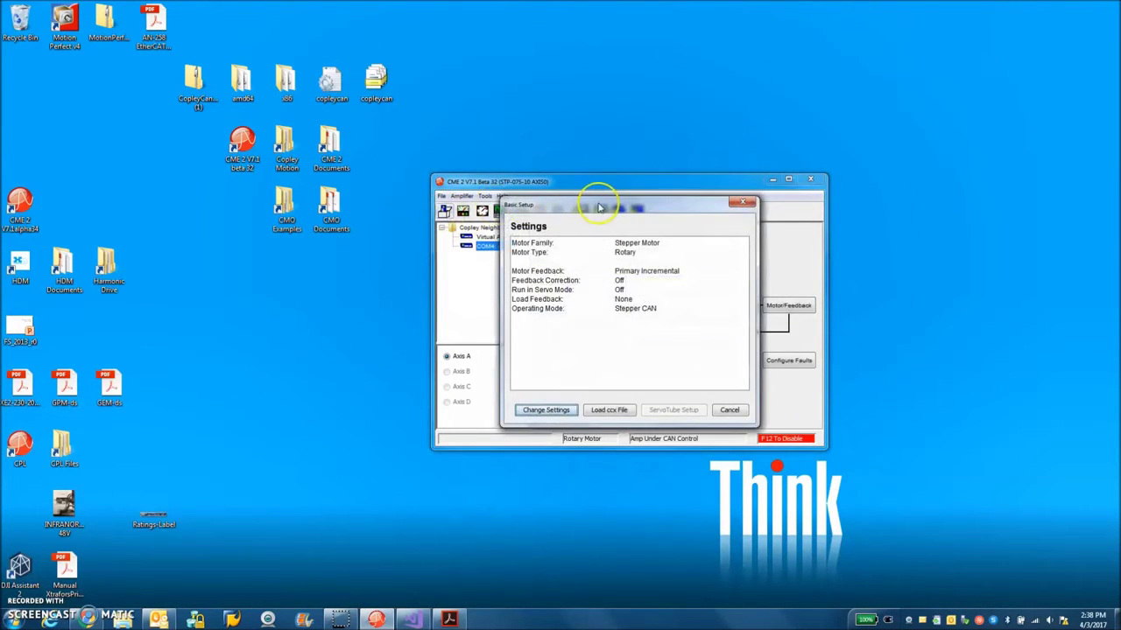
pyautogui.moveTo(600, 207); pyautogui.dragTo(566, 232)
pyautogui.click(513, 433)
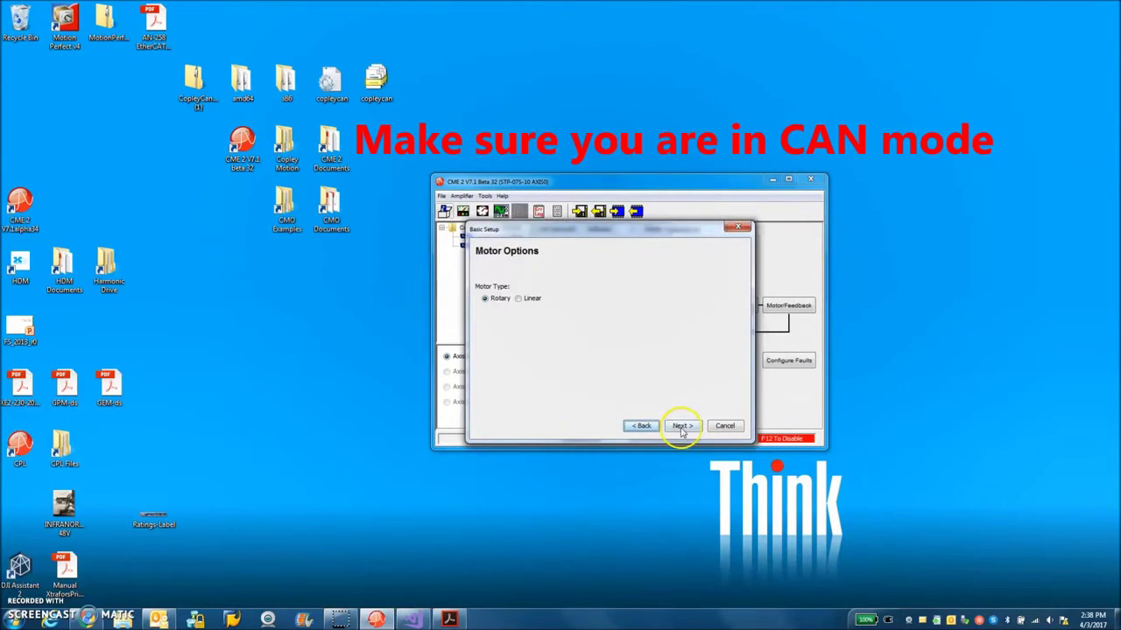
pyautogui.click(682, 428)
pyautogui.click(685, 427)
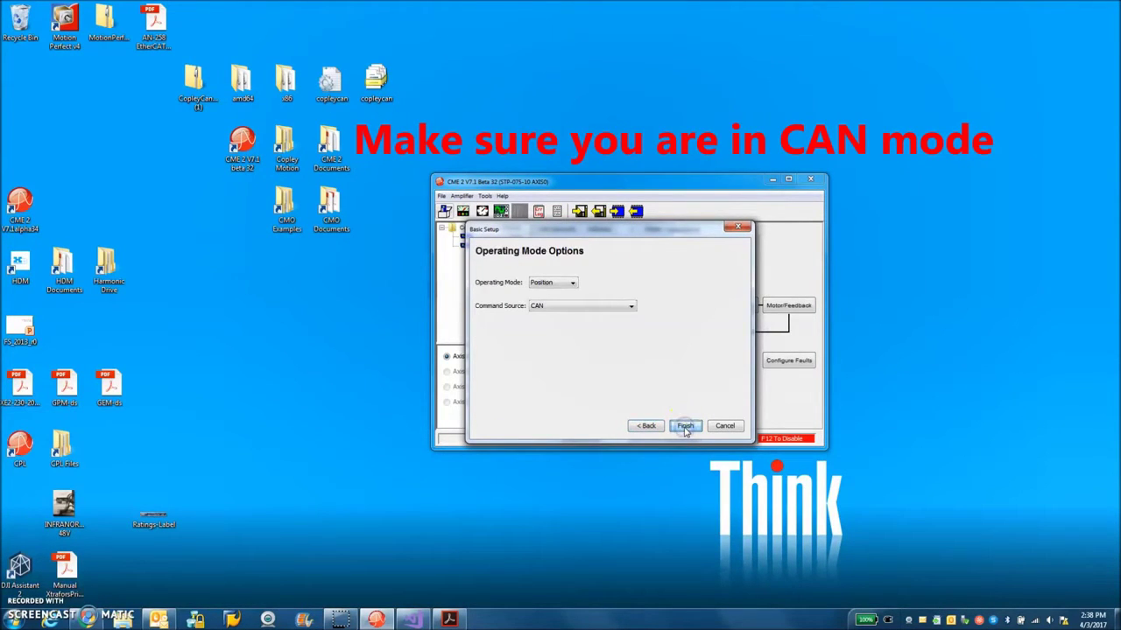
pyautogui.click(686, 428)
pyautogui.click(592, 361)
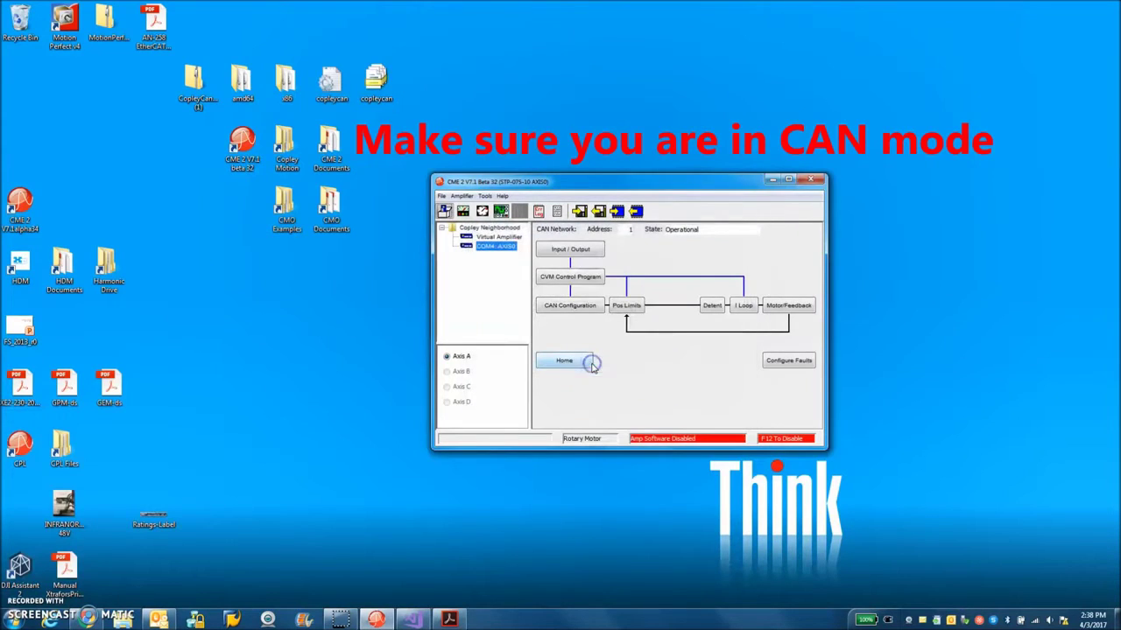
# Step: Save the CAN configuration with a 1 Mbit/s bit rate and switch-based addressing, and reset the amplifier
pyautogui.click(580, 309)
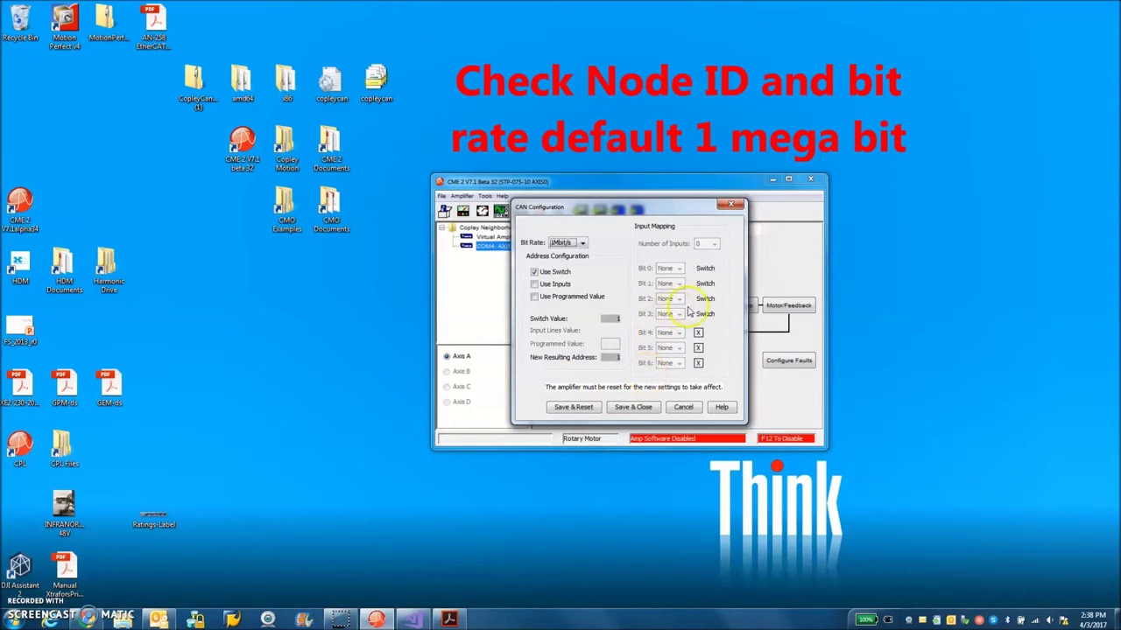
pyautogui.moveTo(653, 206); pyautogui.dragTo(638, 256)
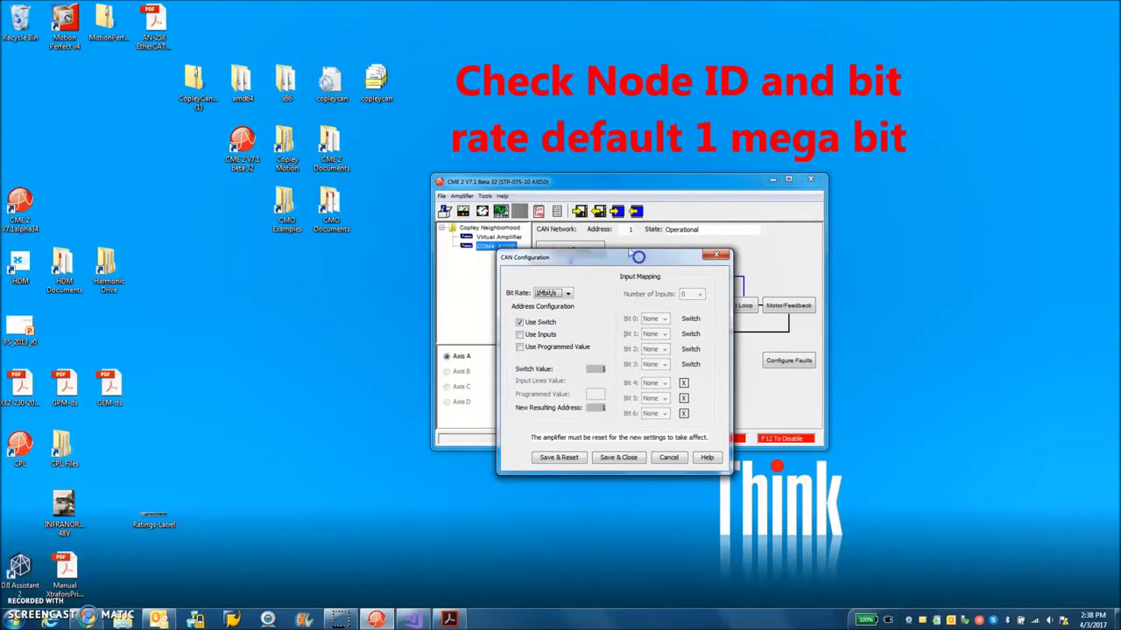
pyautogui.click(565, 458)
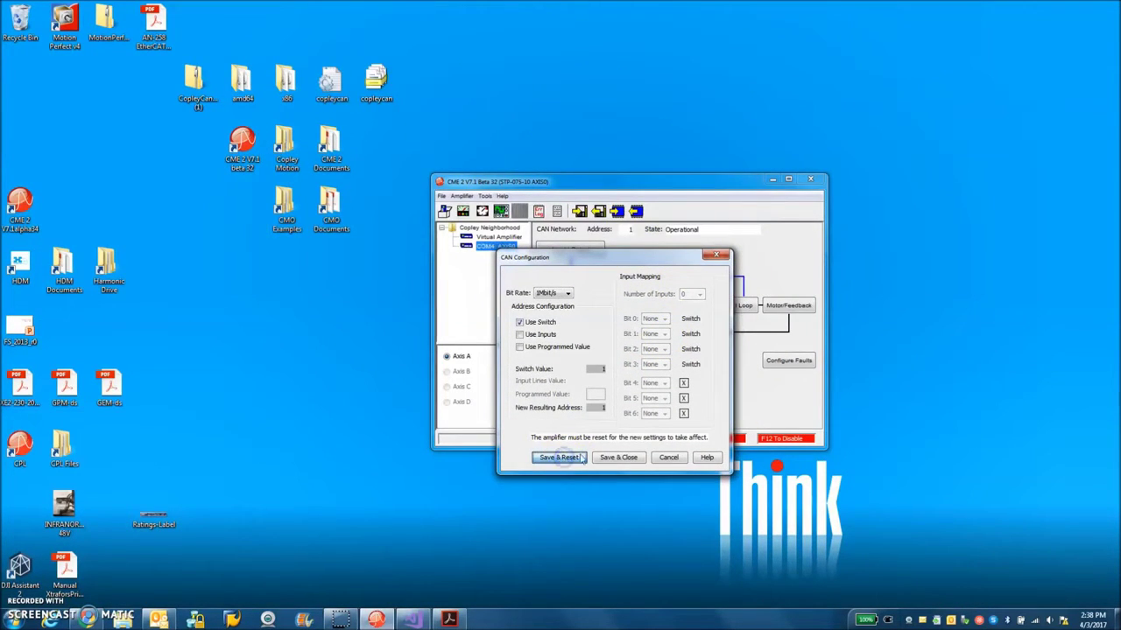
pyautogui.click(625, 457)
pyautogui.click(554, 456)
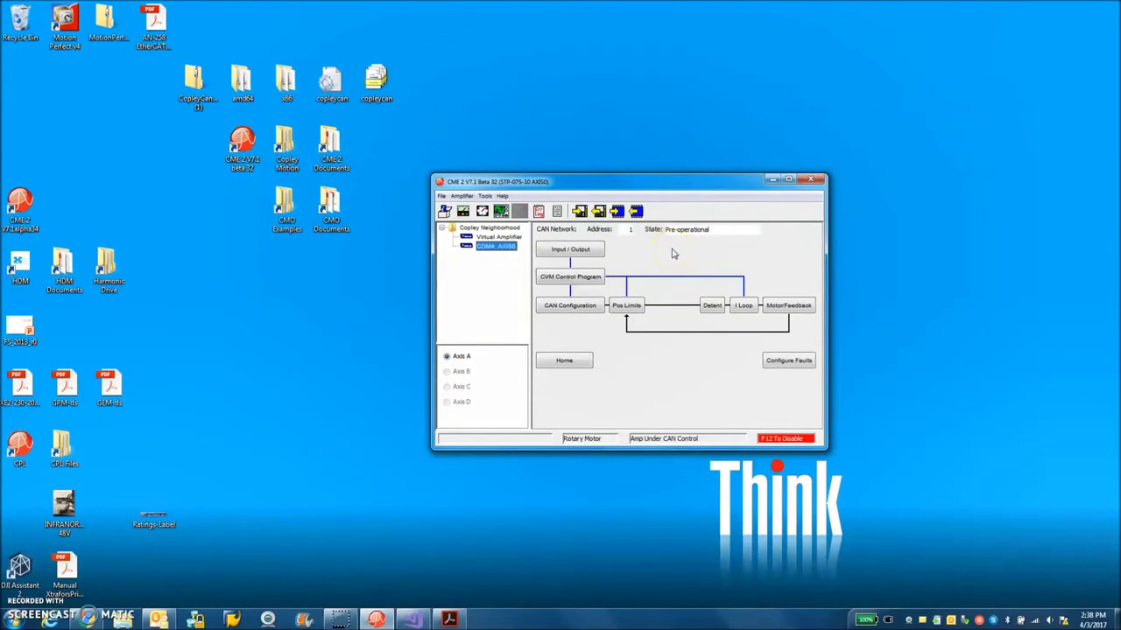
# Step: Open the amplifier's Control Panel and arrange it beside the main window to check the drive status and mode
pyautogui.click(462, 212)
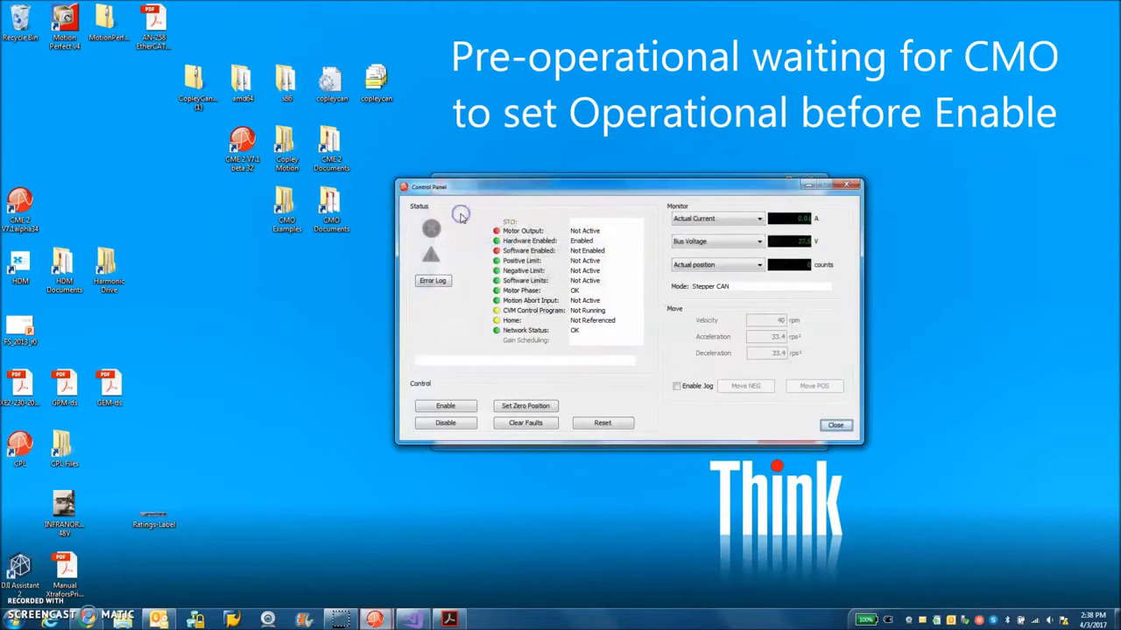
pyautogui.moveTo(555, 184); pyautogui.dragTo(386, 223)
pyautogui.click(702, 140)
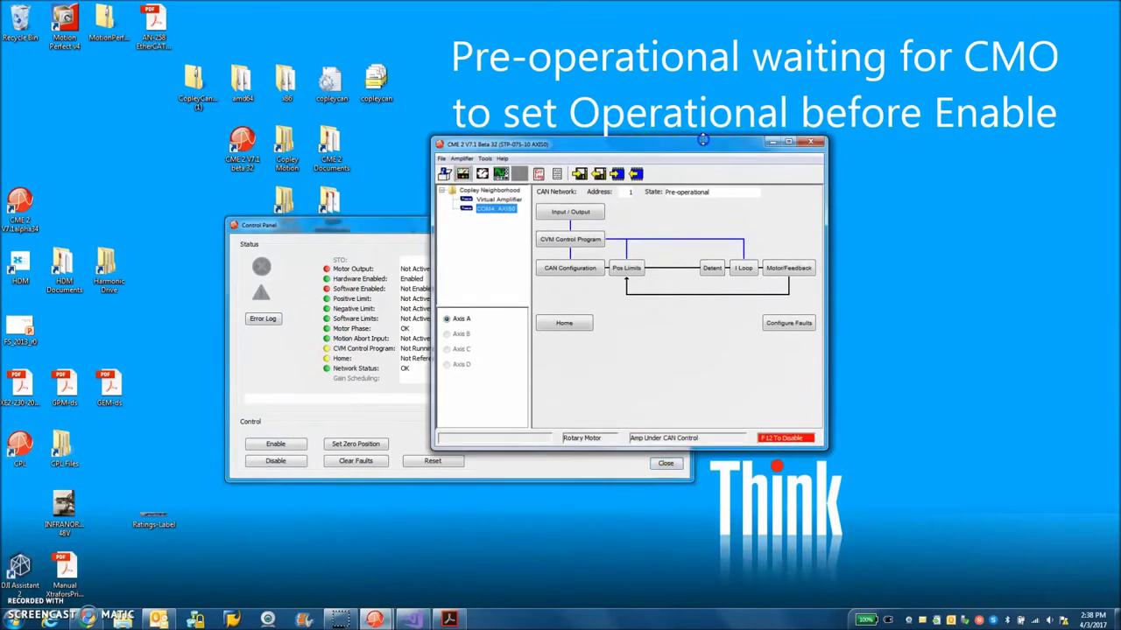
pyautogui.click(405, 230)
pyautogui.click(505, 327)
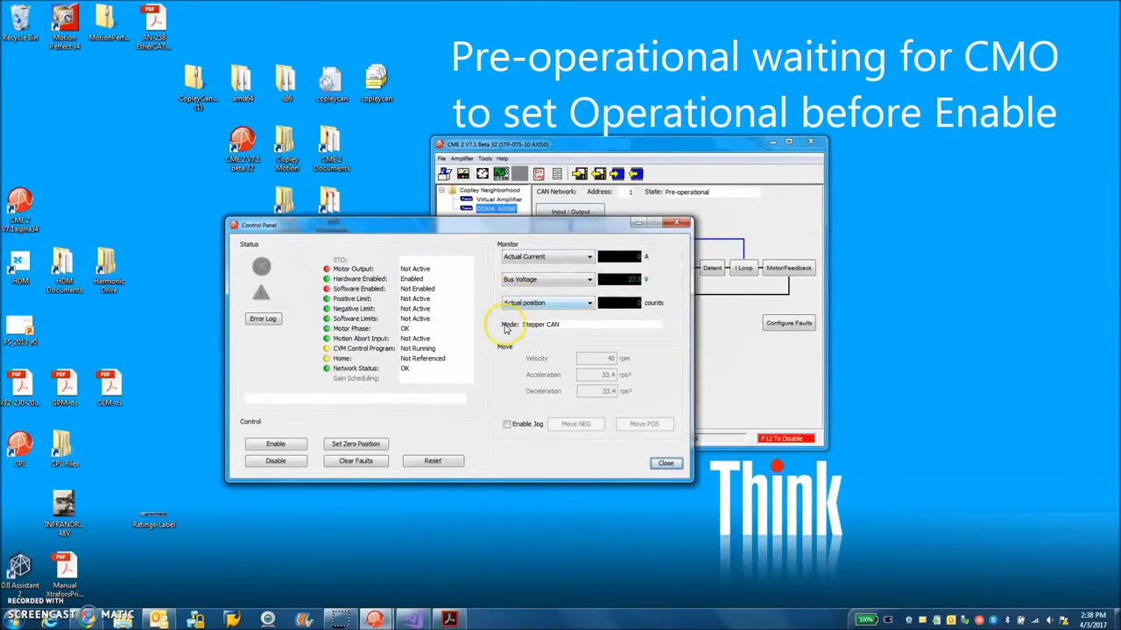
# Step: Enable jog mode and jog the motor in the positive, negative and again positive direction
pyautogui.click(506, 424)
pyautogui.click(642, 427)
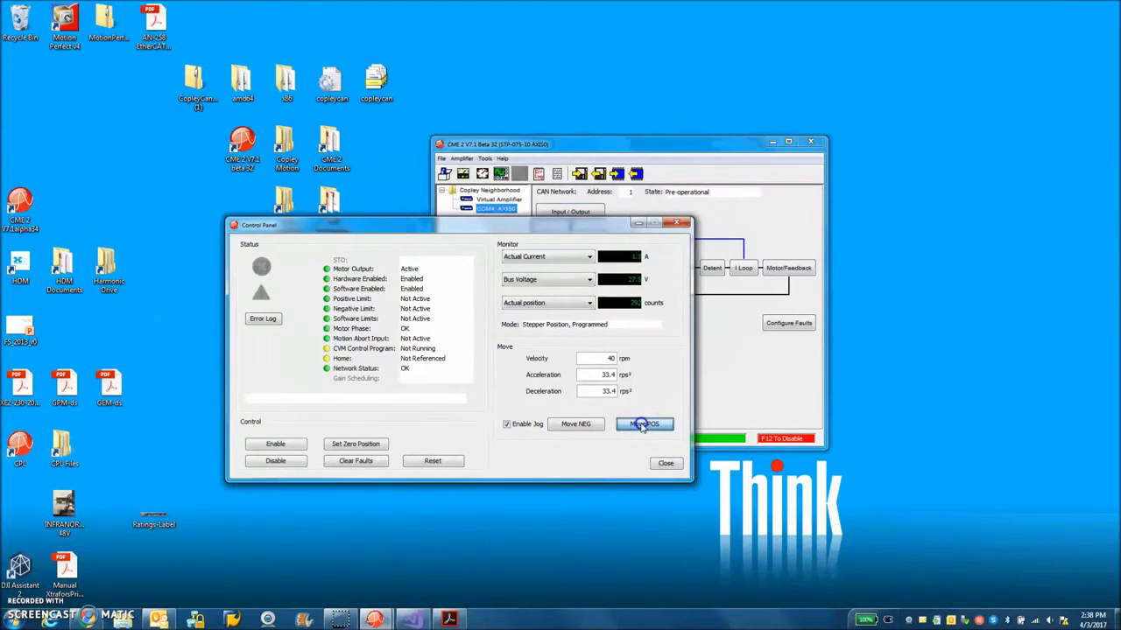
pyautogui.click(592, 426)
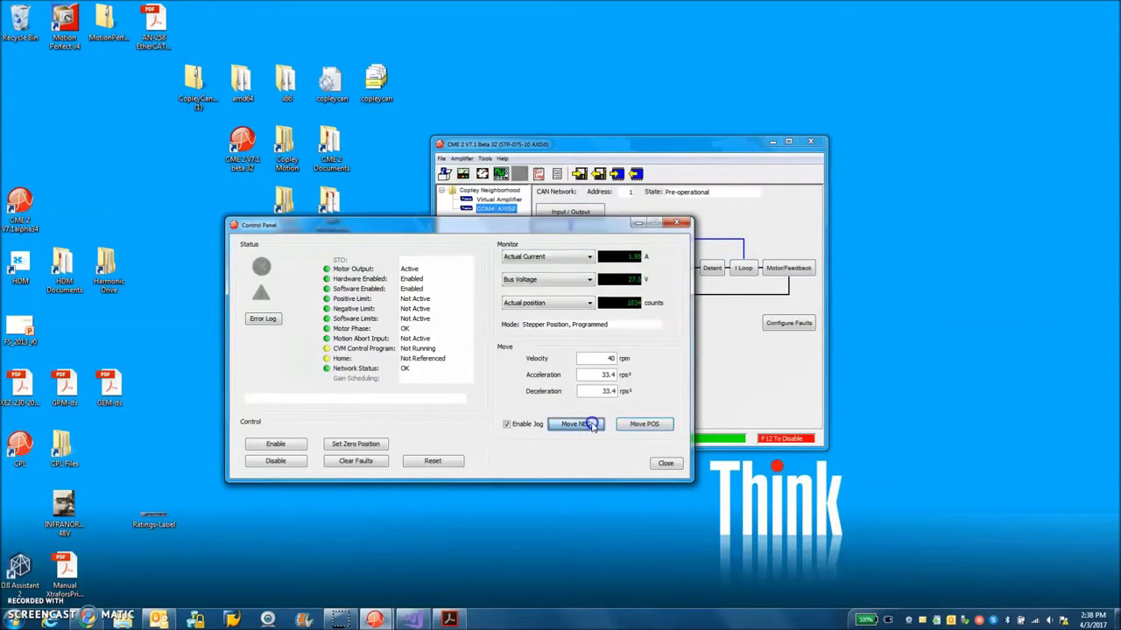
pyautogui.click(649, 432)
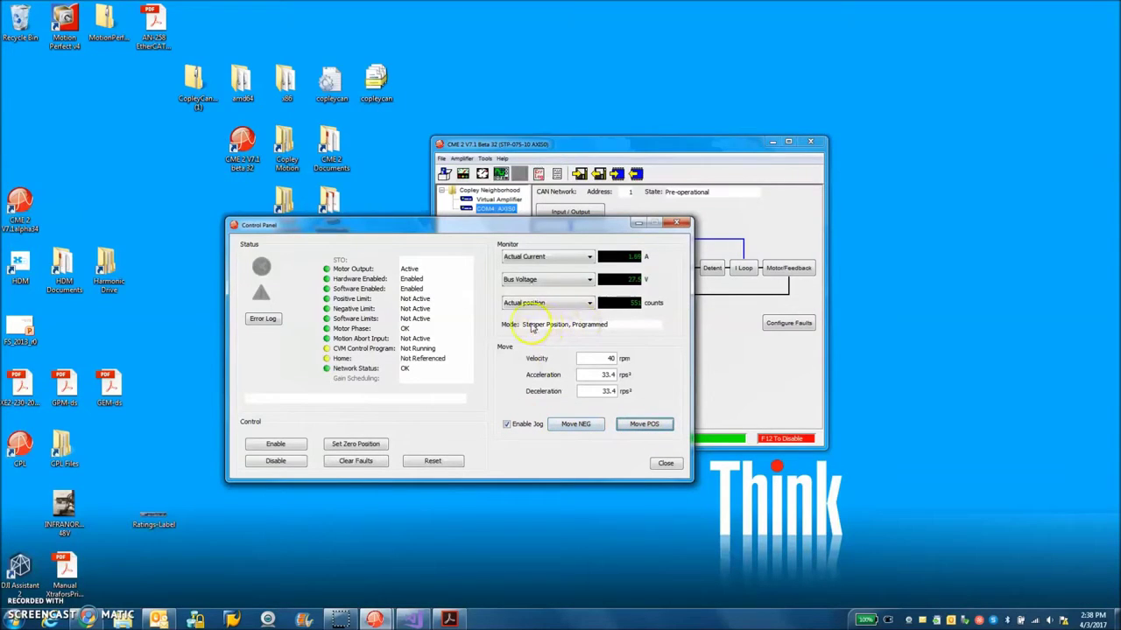
# Step: Turn off jog mode, and disable and re-enable the amplifier
pyautogui.click(506, 425)
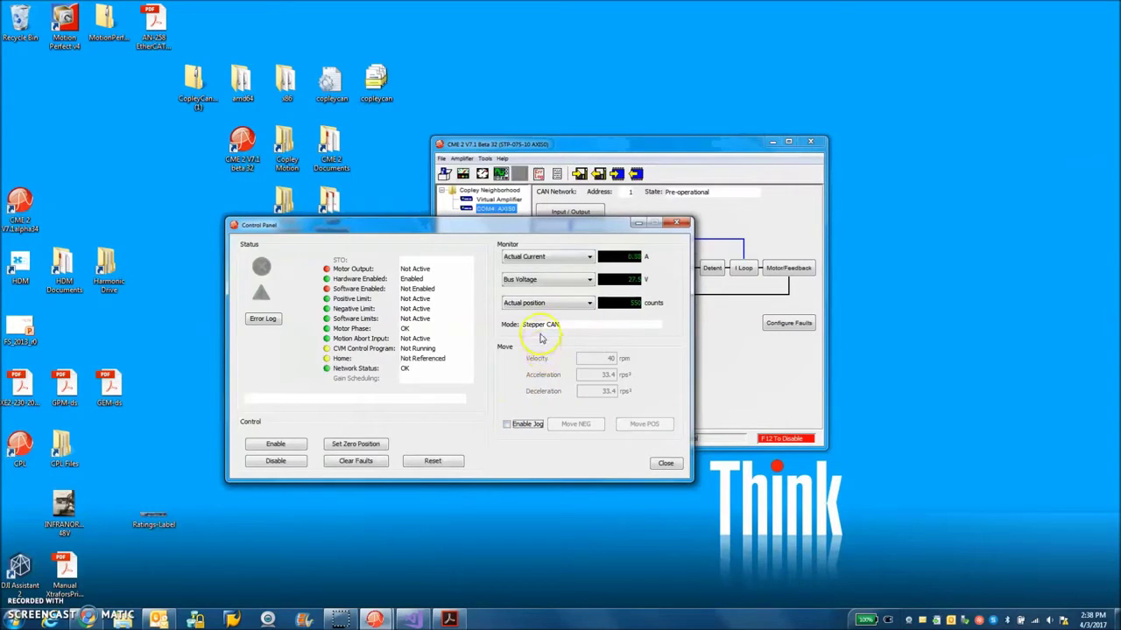
pyautogui.click(275, 460)
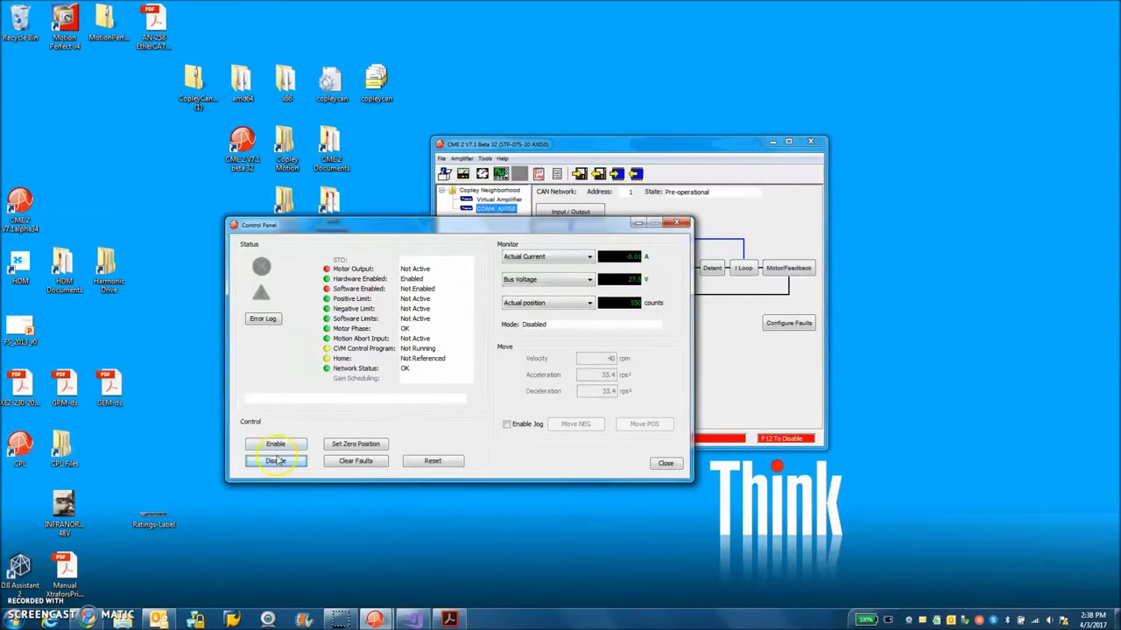
pyautogui.click(275, 444)
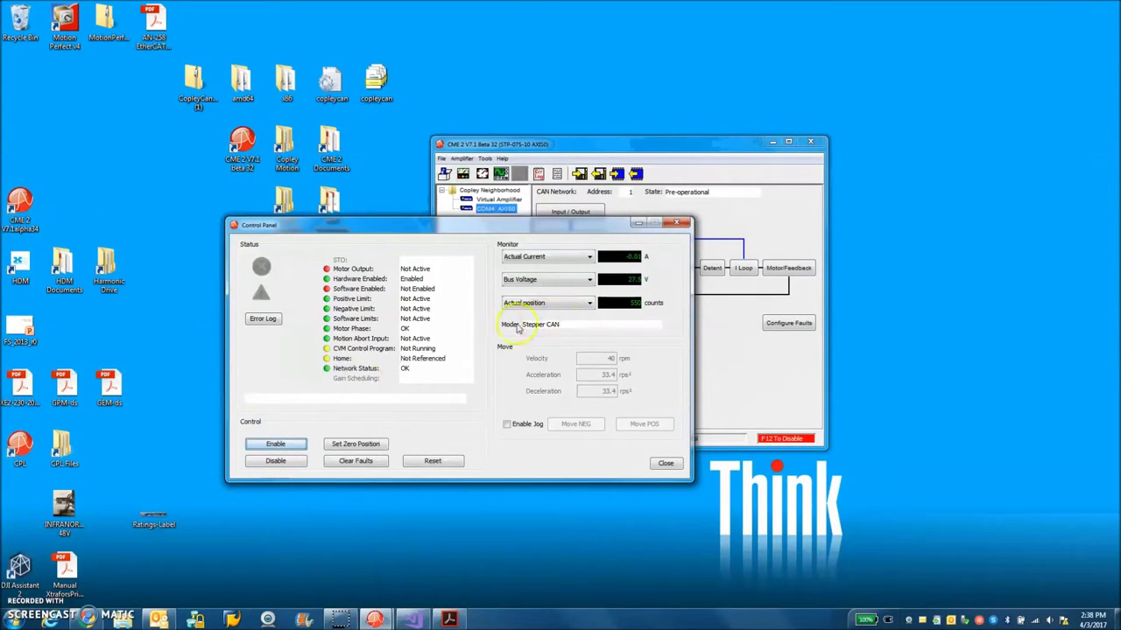
# Step: Close the Control Panel and review the motor's microsteps per revolution and the encoder feedback counts
pyautogui.click(679, 224)
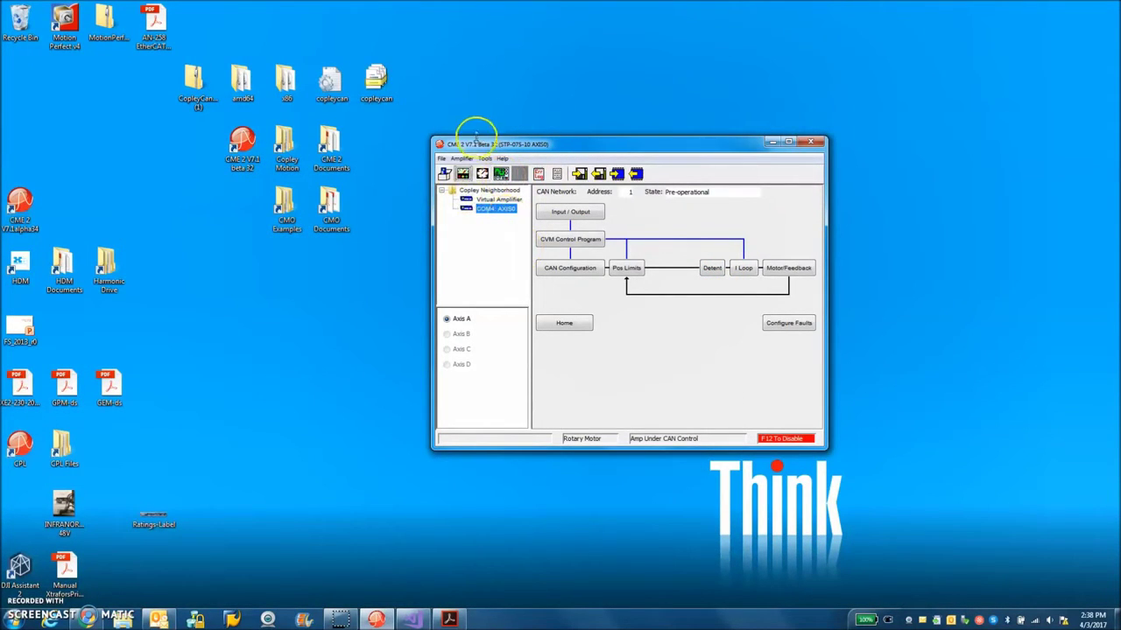
pyautogui.click(485, 160)
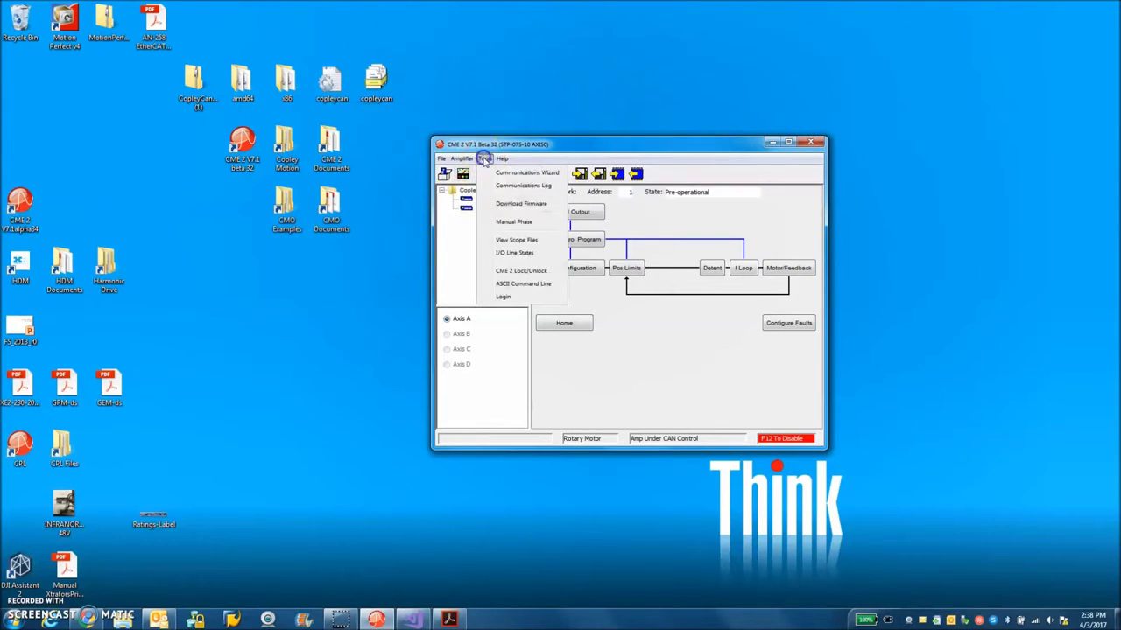
pyautogui.click(573, 285)
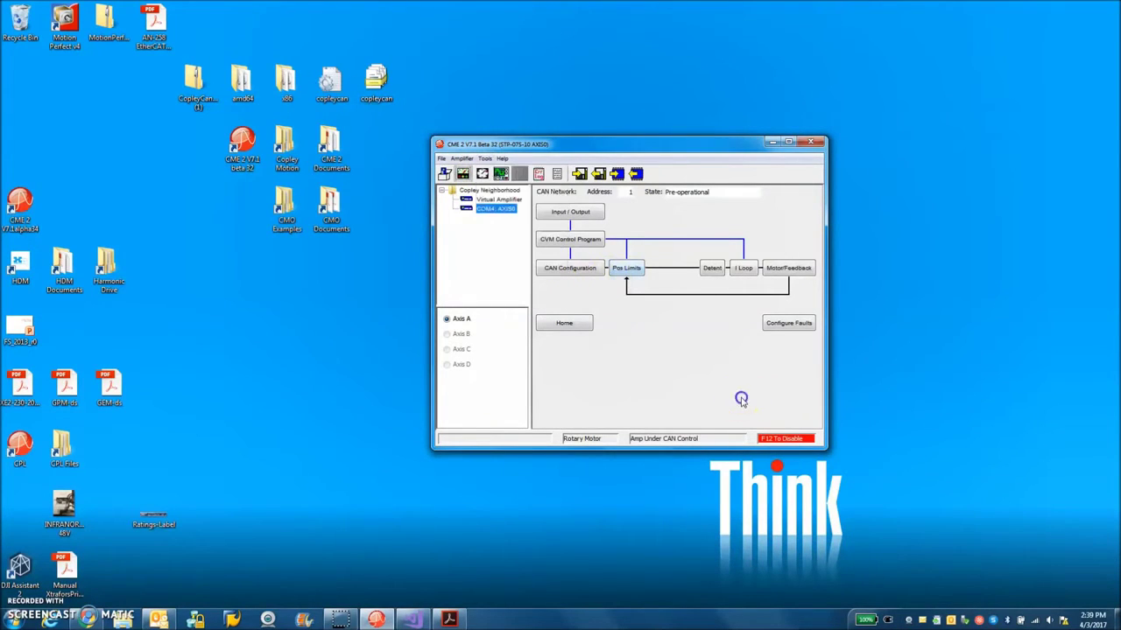
pyautogui.click(788, 268)
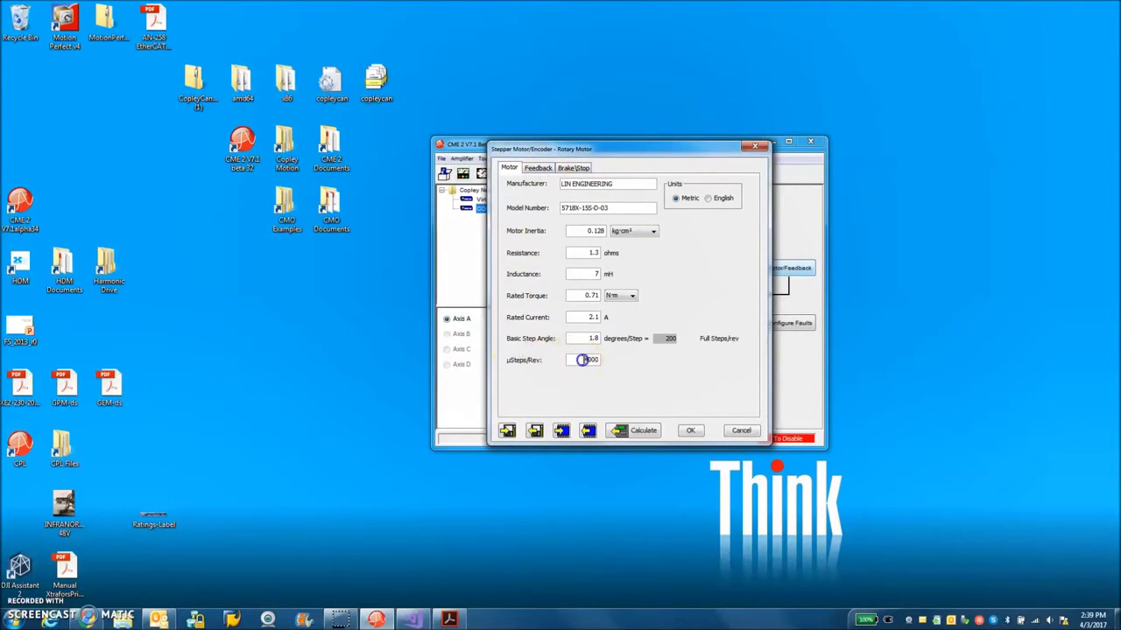
pyautogui.click(538, 168)
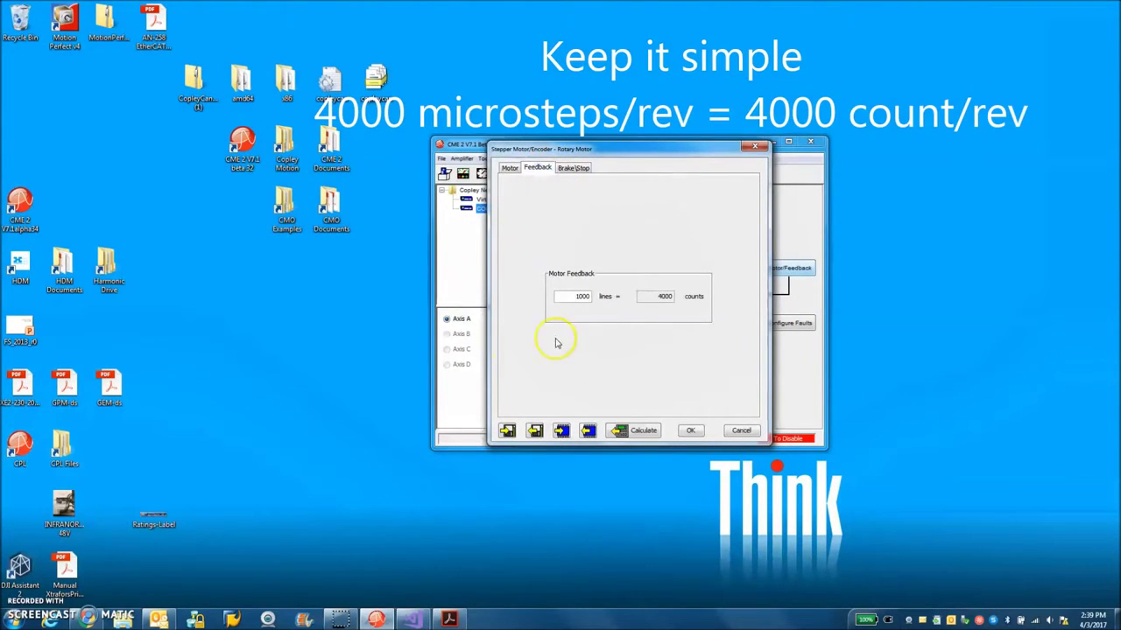
pyautogui.click(755, 145)
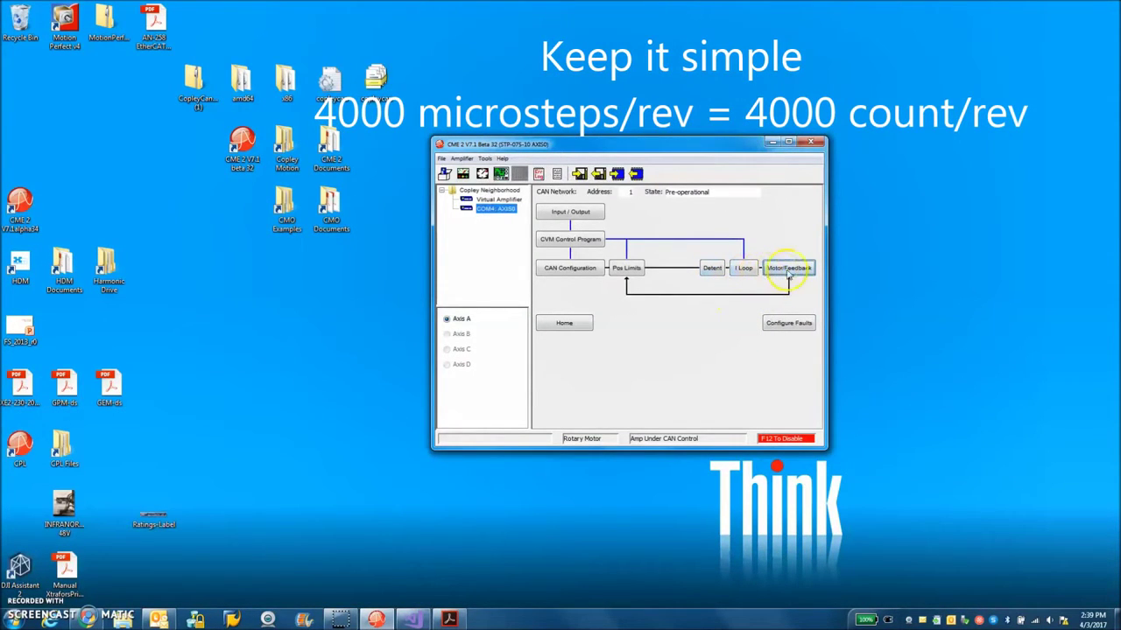
# Step: Run a bandwidth measurement on the current loop, and close the measurement and current loop windows
pyautogui.click(743, 268)
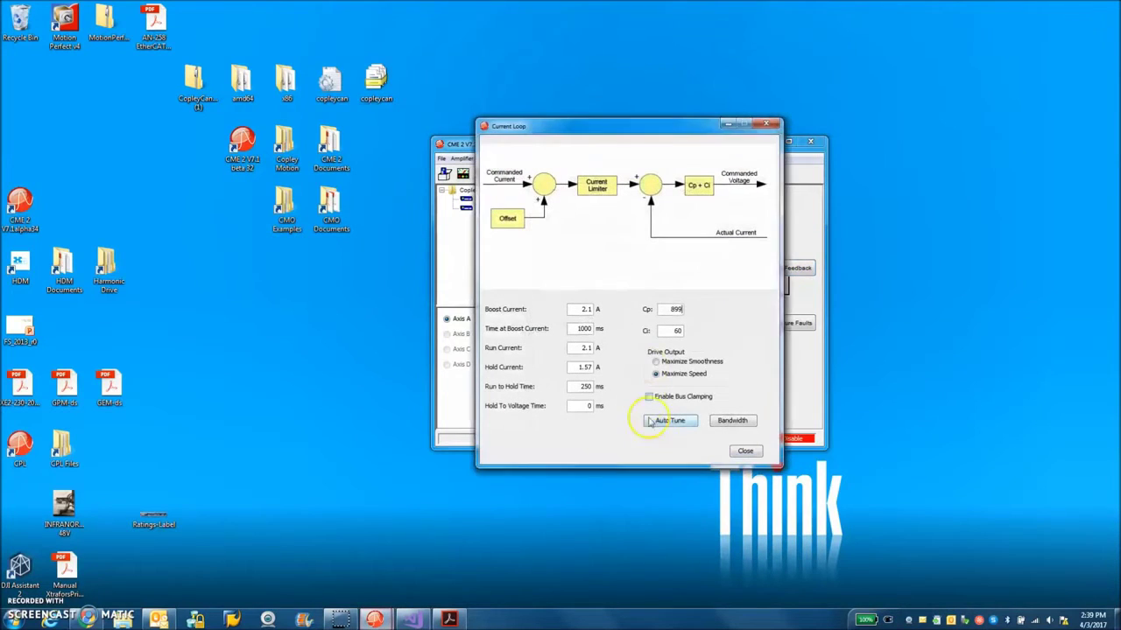
pyautogui.click(726, 422)
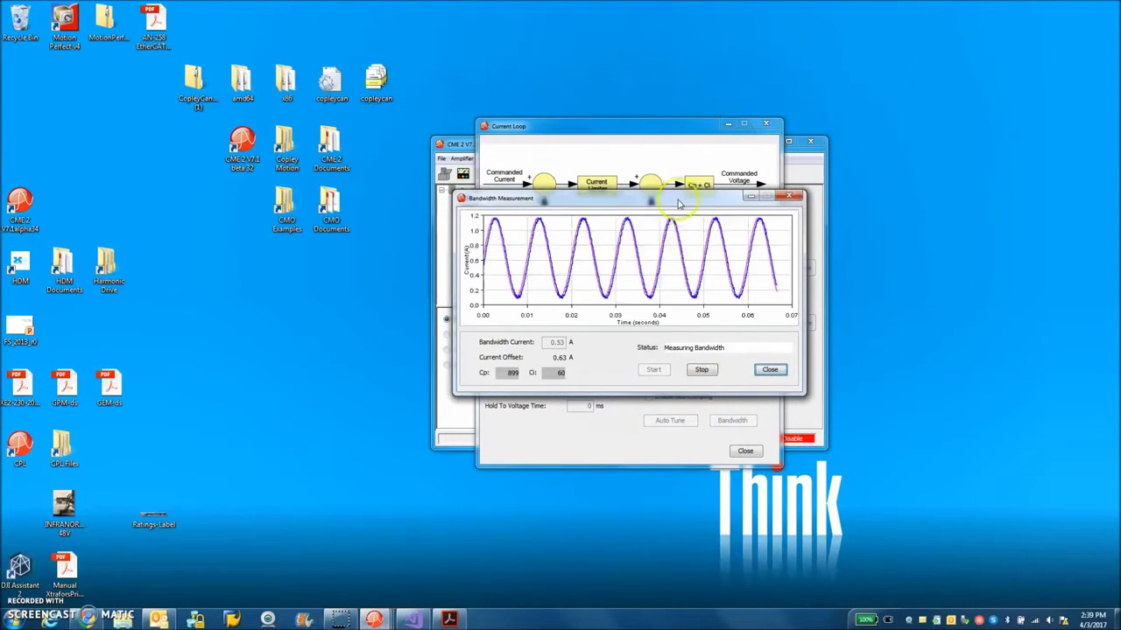
pyautogui.moveTo(569, 198); pyautogui.dragTo(727, 119)
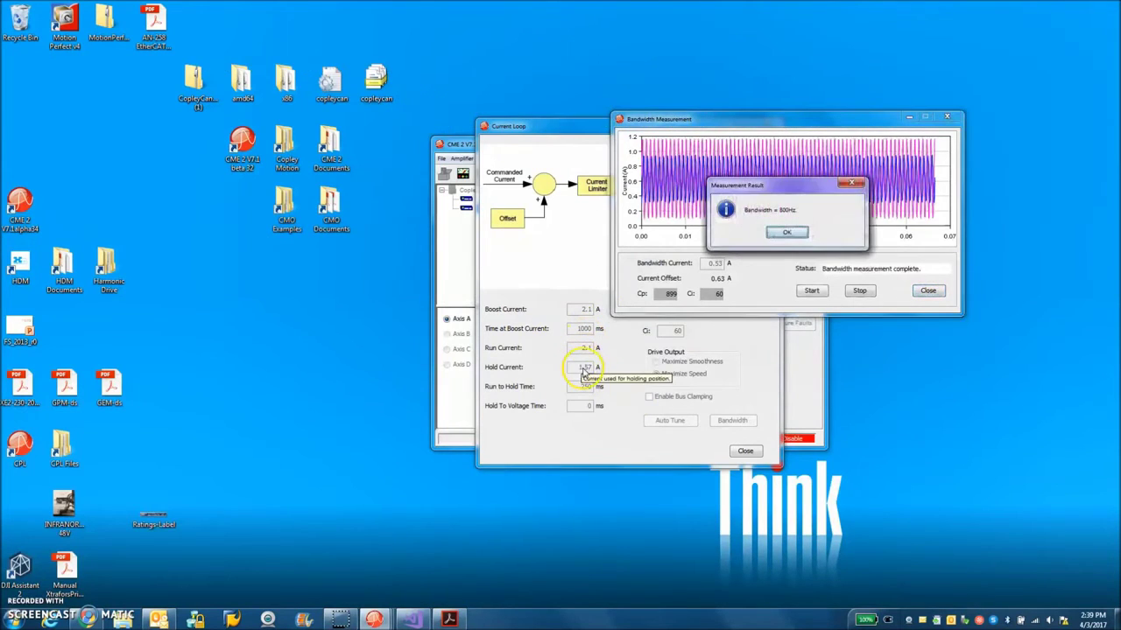
pyautogui.click(788, 233)
pyautogui.click(927, 291)
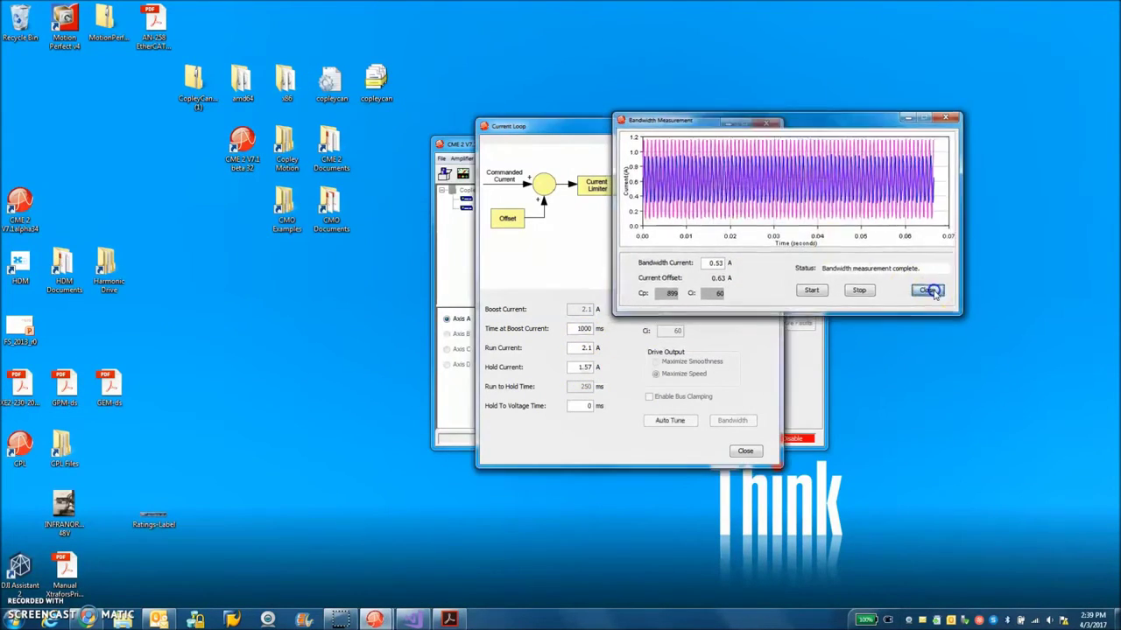
pyautogui.click(760, 181)
pyautogui.click(767, 124)
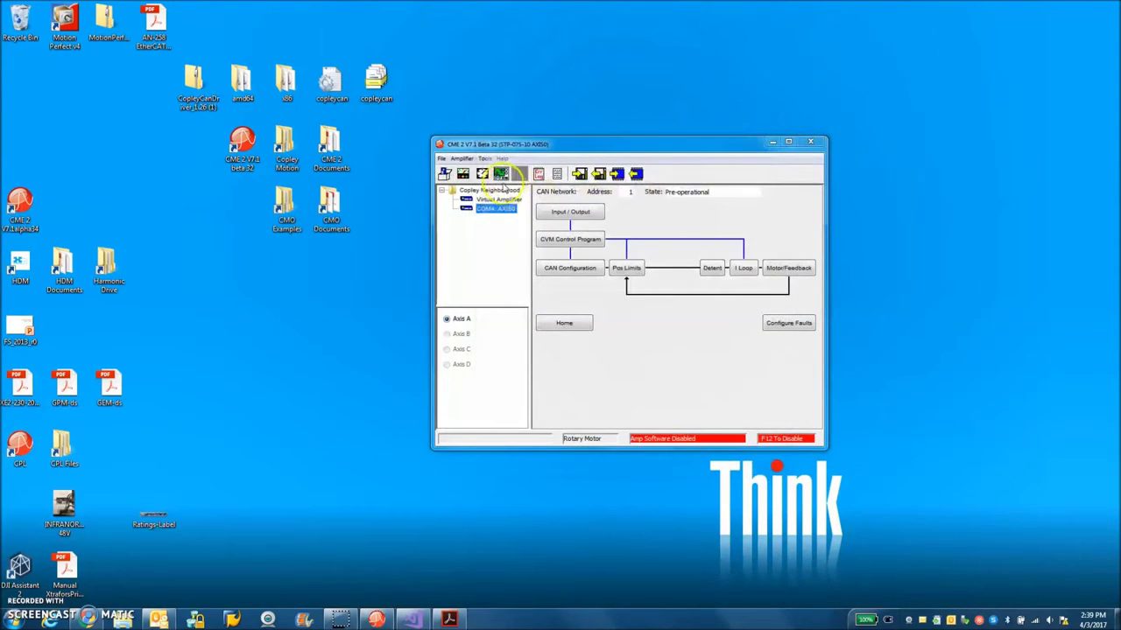
# Step: Open the oscilloscope and start a square wave applied to Current to view the current loop response
pyautogui.click(501, 174)
pyautogui.click(488, 344)
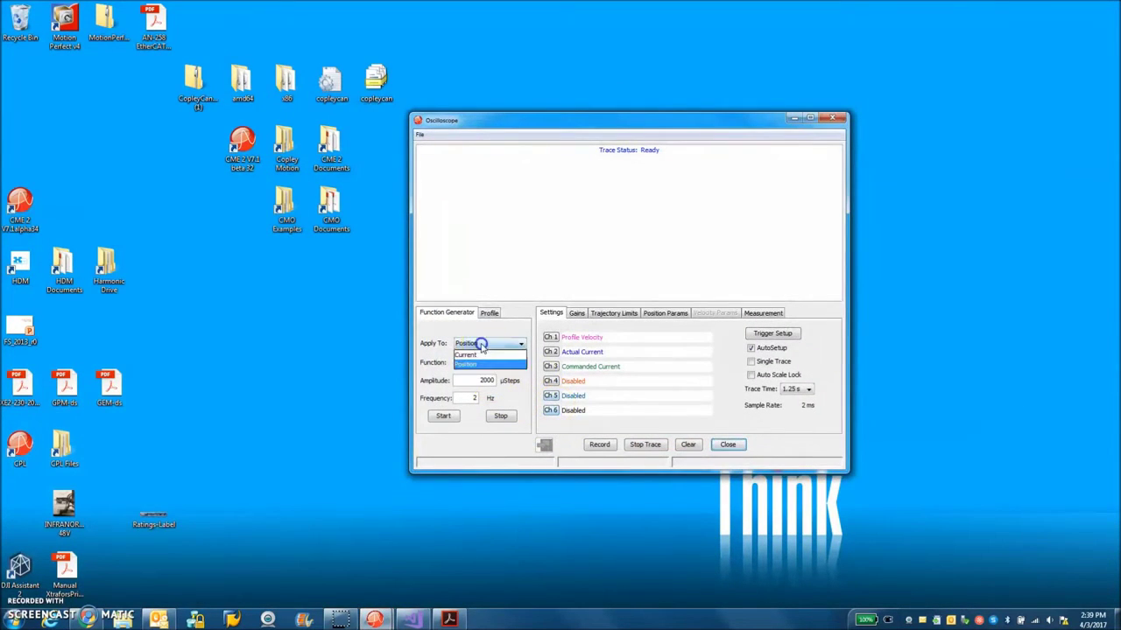
pyautogui.click(482, 353)
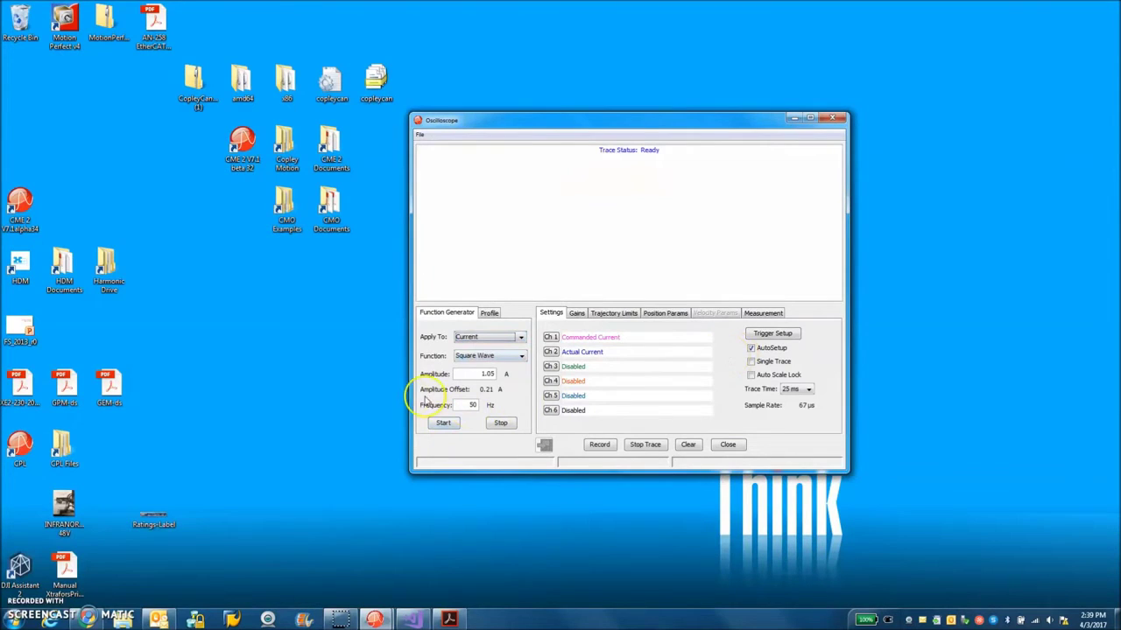
pyautogui.click(444, 423)
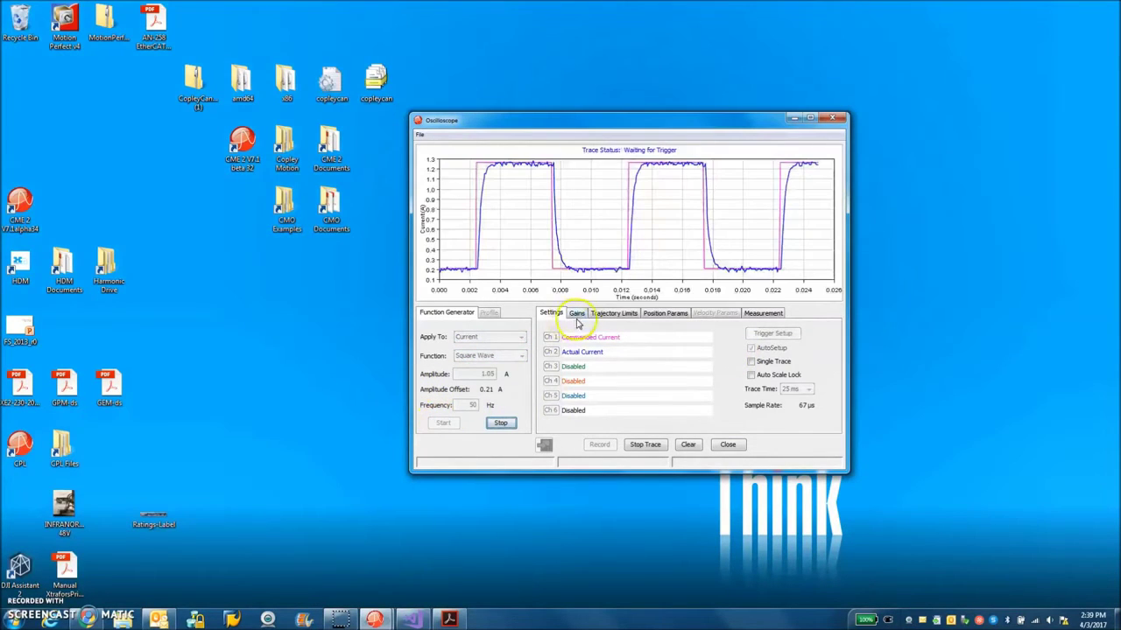
# Step: Try current loop integral gains (Ci) of 20 and 100, restore Ci to 60, and close the oscilloscope
pyautogui.click(576, 316)
pyautogui.moveTo(750, 368); pyautogui.dragTo(791, 369)
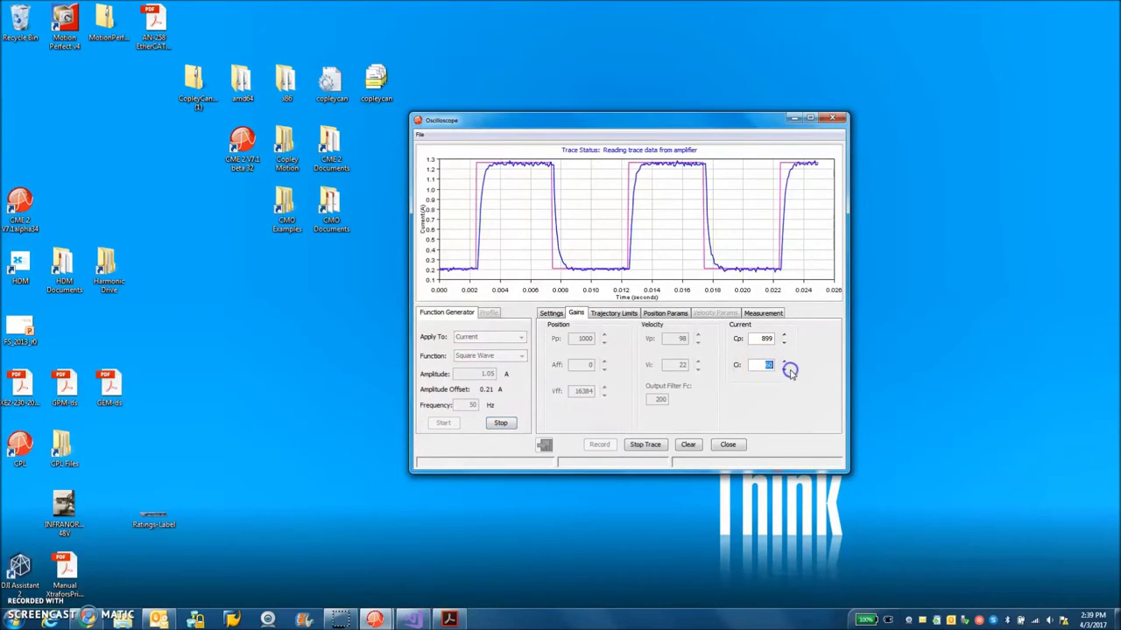
pyautogui.write('20')
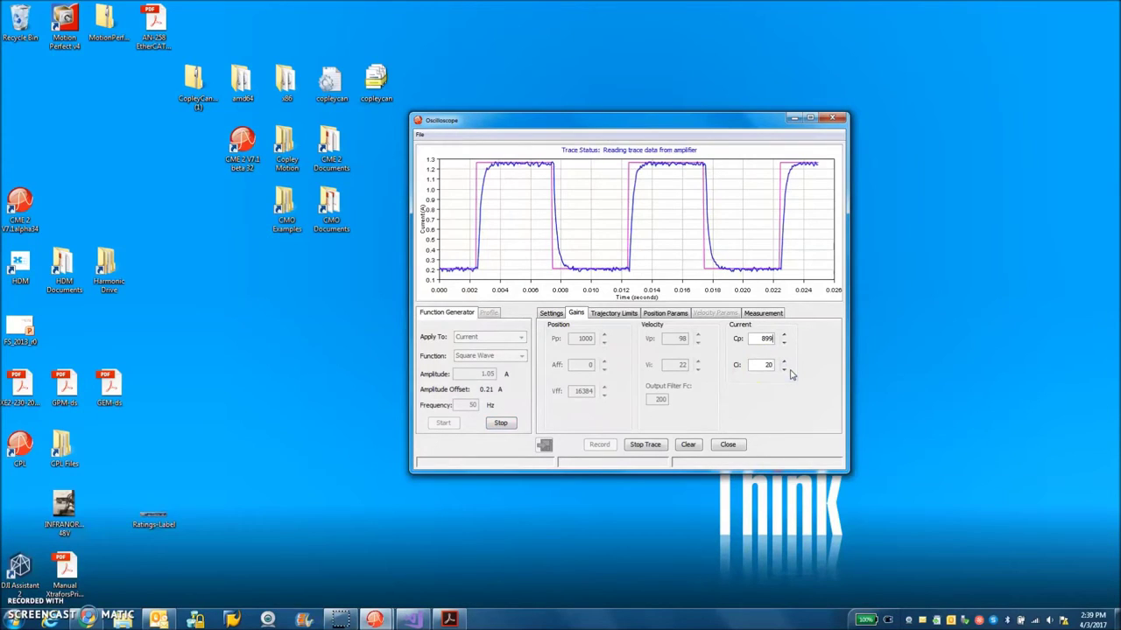
pyautogui.moveTo(759, 367); pyautogui.dragTo(790, 369)
pyautogui.write('100')
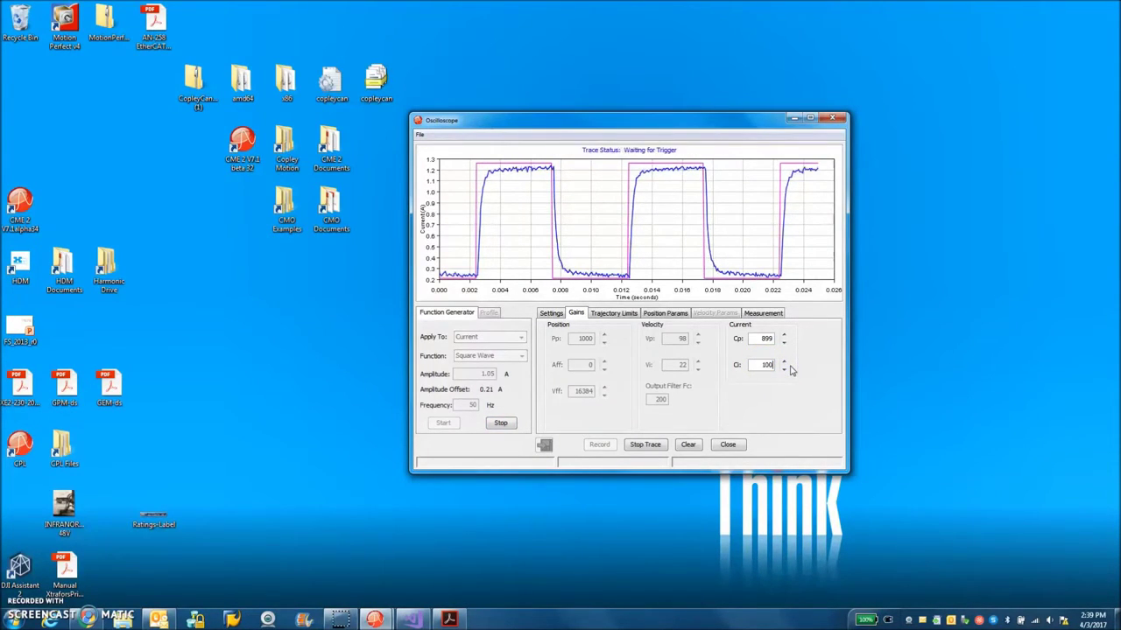
pyautogui.moveTo(749, 369); pyautogui.dragTo(788, 369)
pyautogui.write('60')
pyautogui.press('Tab')
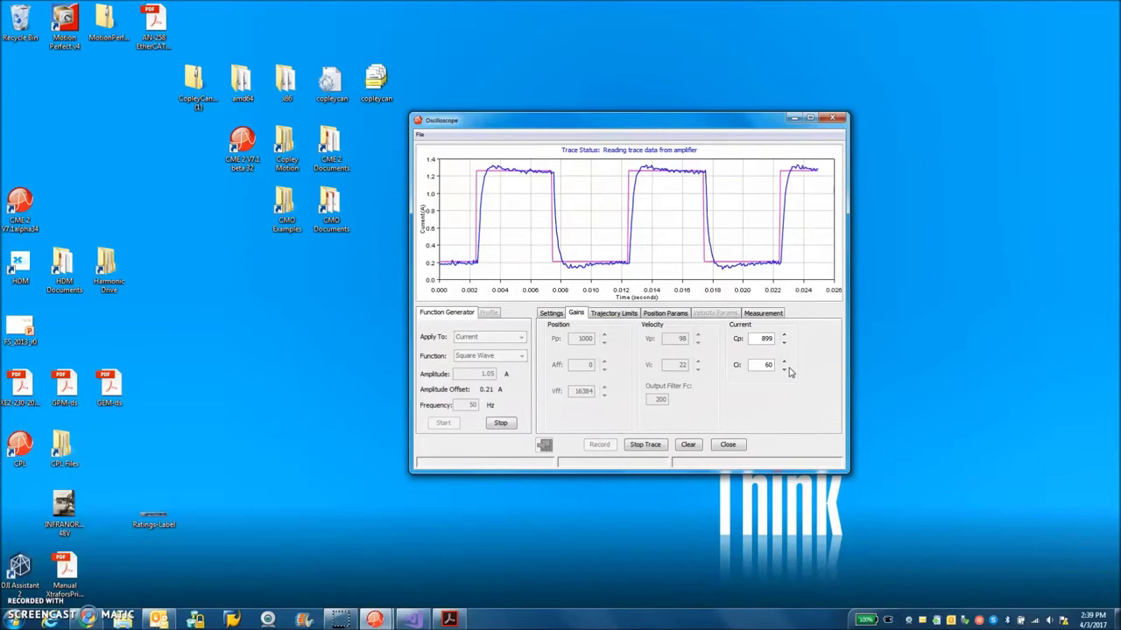
pyautogui.click(835, 118)
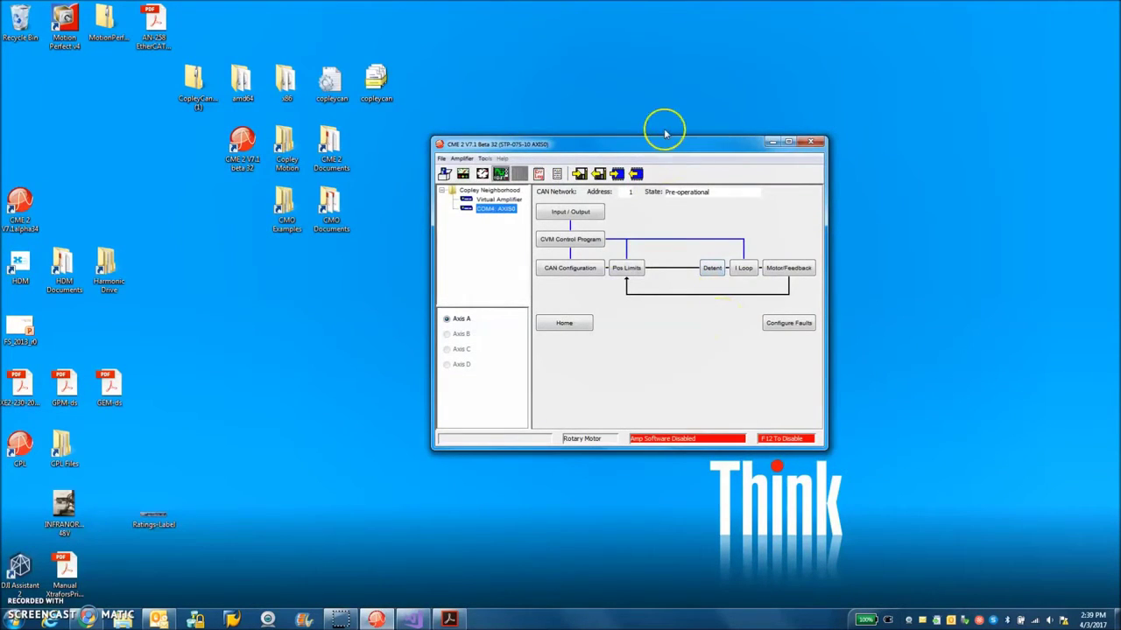
# Step: Review the current loop's gains and drive output setting, and close the current loop window
pyautogui.moveTo(665, 133); pyautogui.dragTo(672, 142)
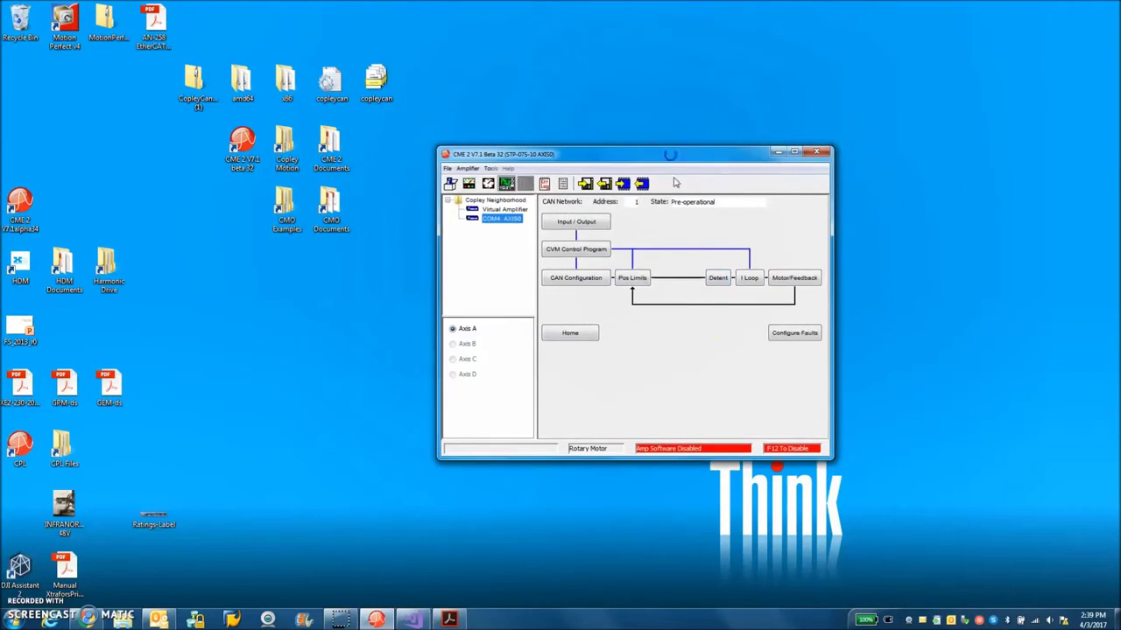
pyautogui.click(749, 278)
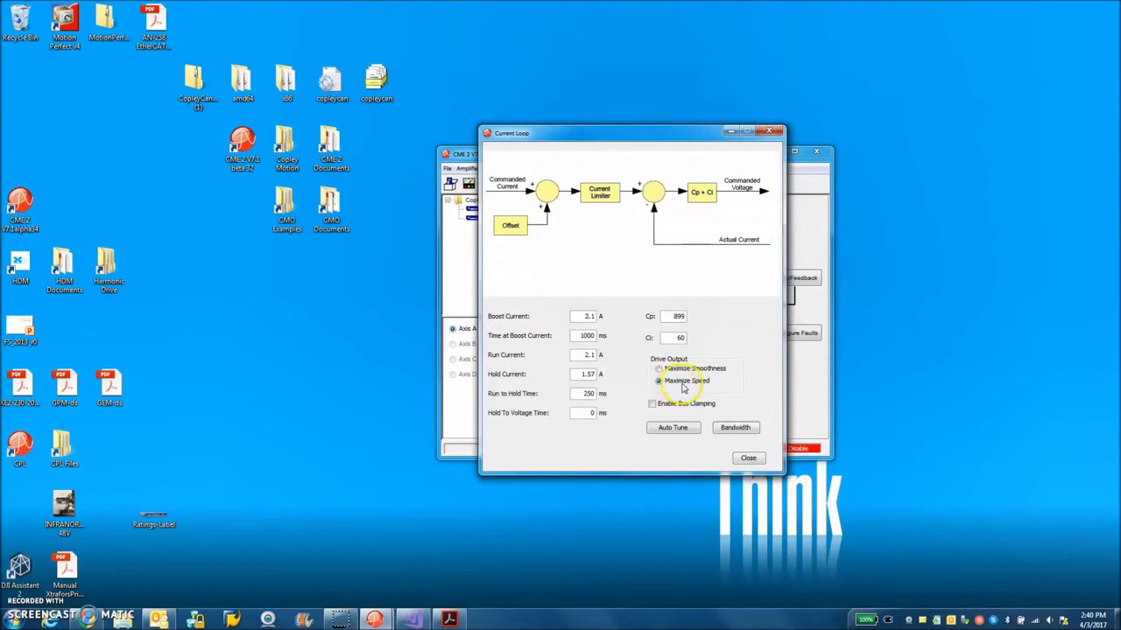
pyautogui.click(750, 459)
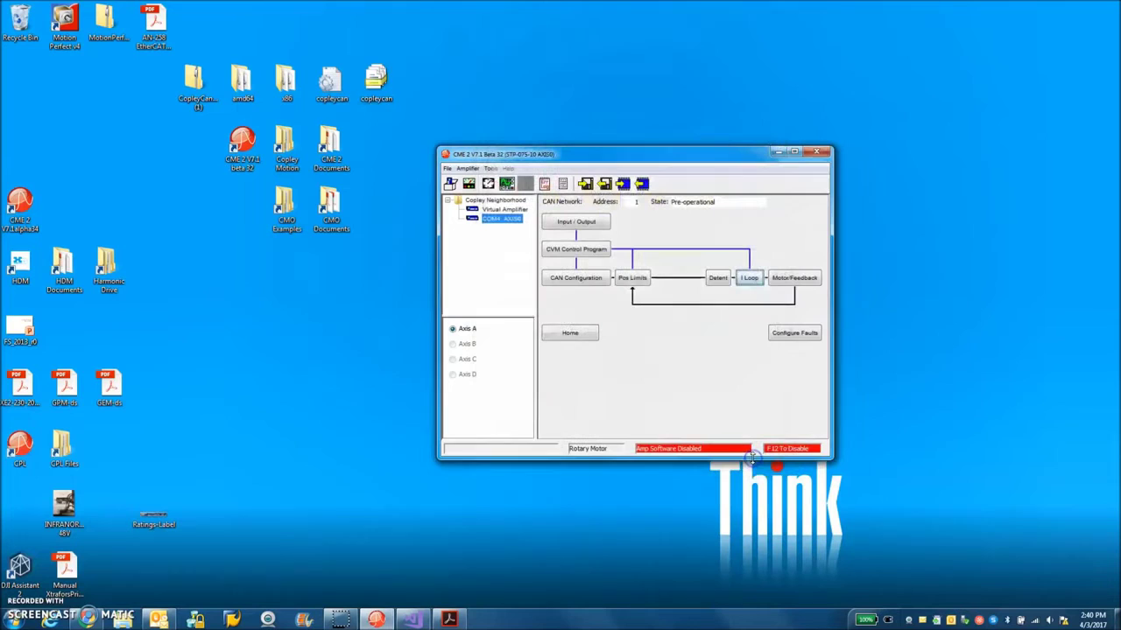
# Step: Open Manual Phase, set the current to 1 A with the motor enabled, and move the motor forward
pyautogui.click(491, 169)
pyautogui.click(508, 230)
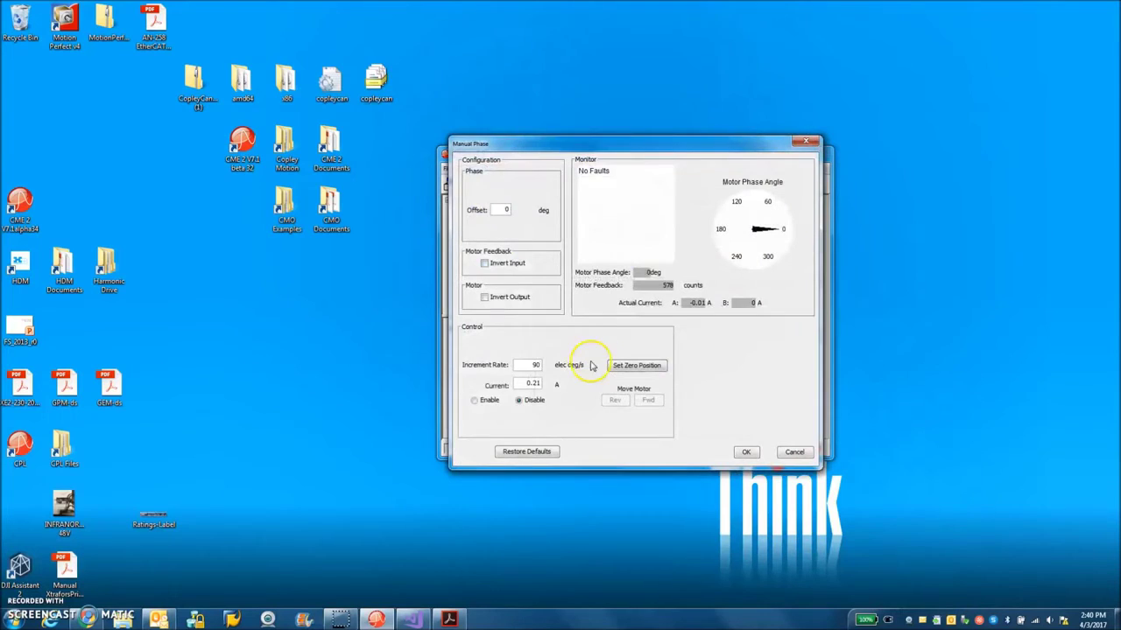
pyautogui.moveTo(521, 386); pyautogui.dragTo(563, 386)
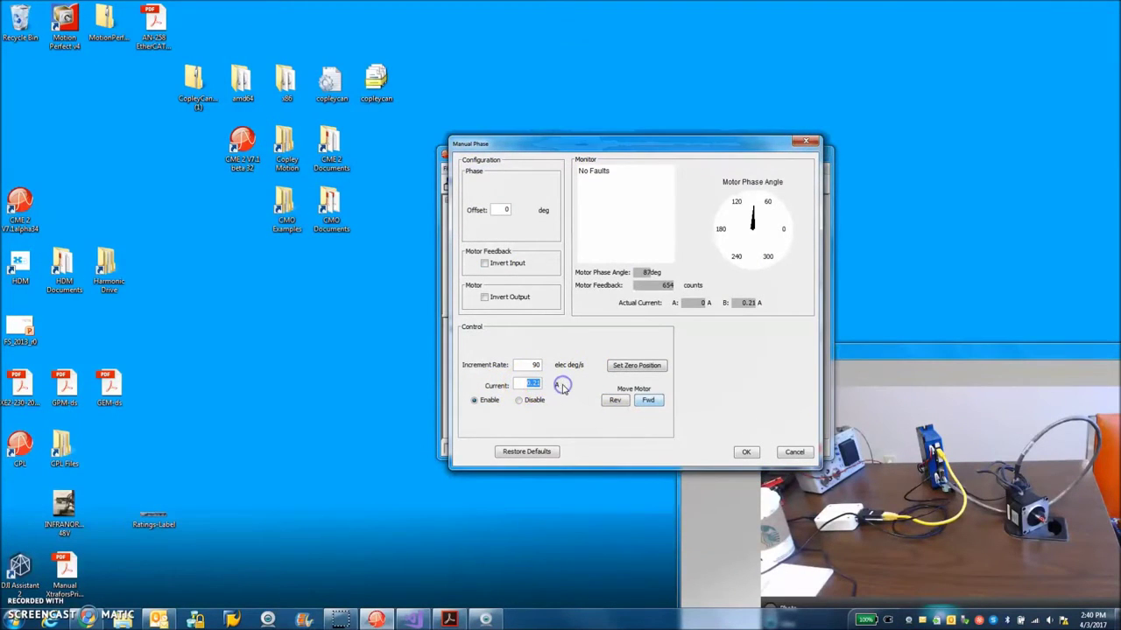
pyautogui.click(647, 400)
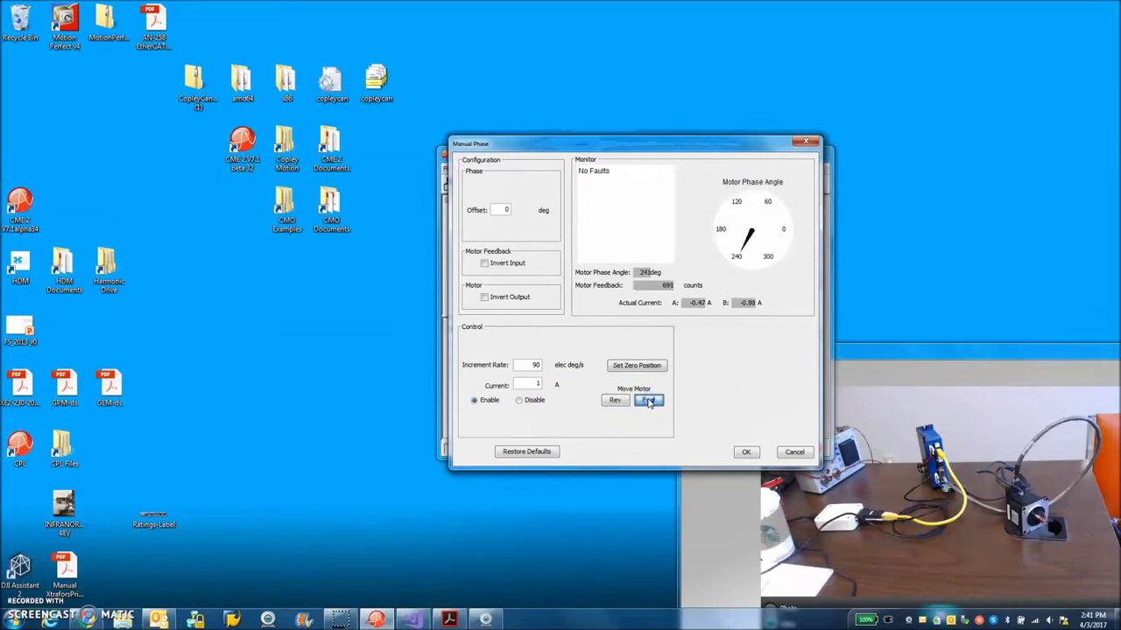
# Step: Set the increment rate to 720 elec deg/s, zero the position, move the motor forward, and accept the Manual Phase settings
pyautogui.moveTo(524, 366); pyautogui.dragTo(579, 380)
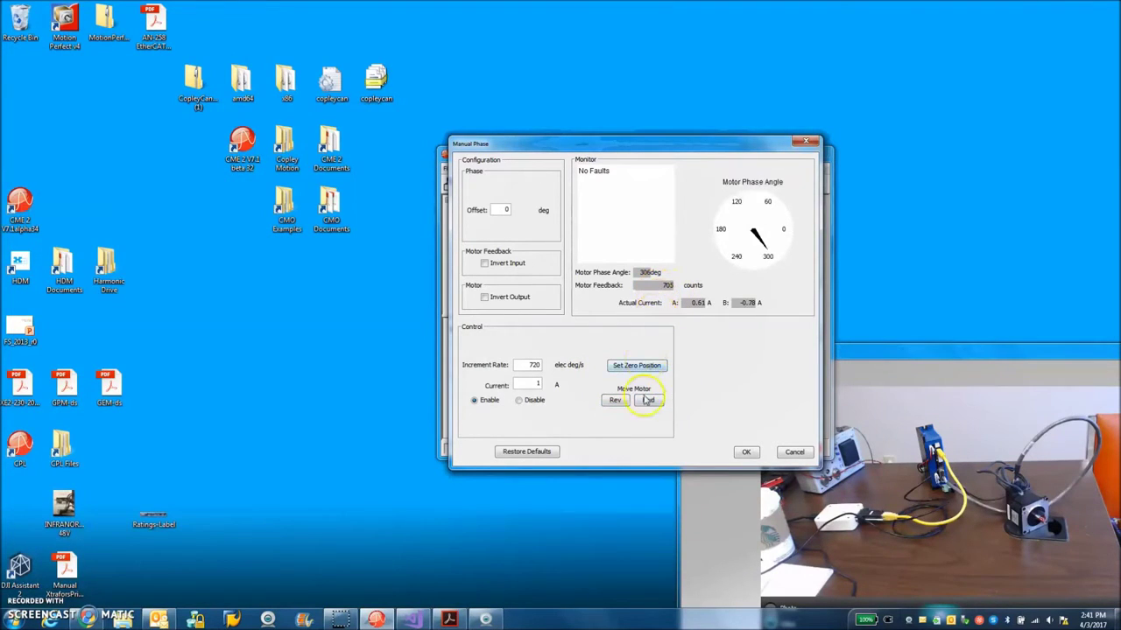
pyautogui.click(648, 369)
pyautogui.click(648, 401)
pyautogui.click(910, 483)
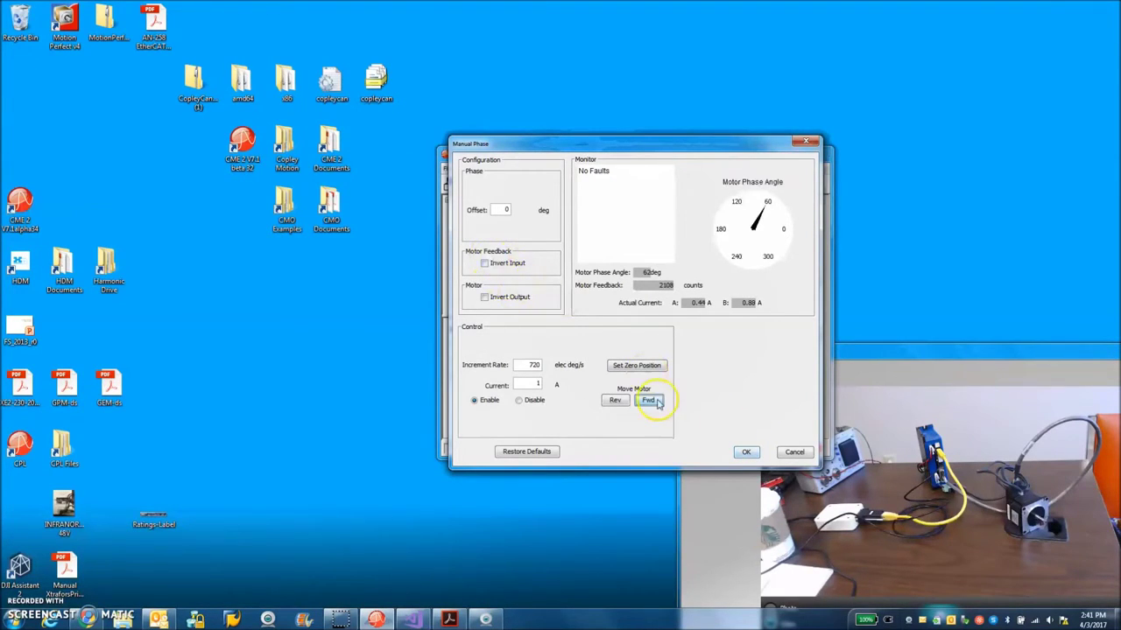
pyautogui.click(747, 451)
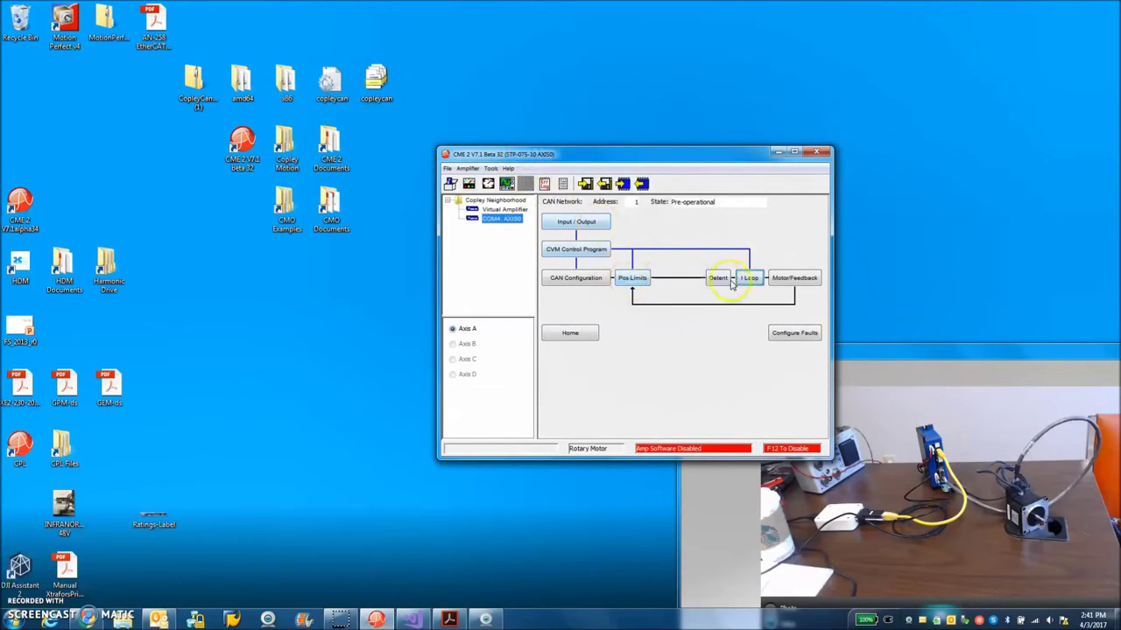
# Step: In the oscilloscope, run a relative trapezoidal profile move with a distance of 4000 µSteps
pyautogui.click(507, 183)
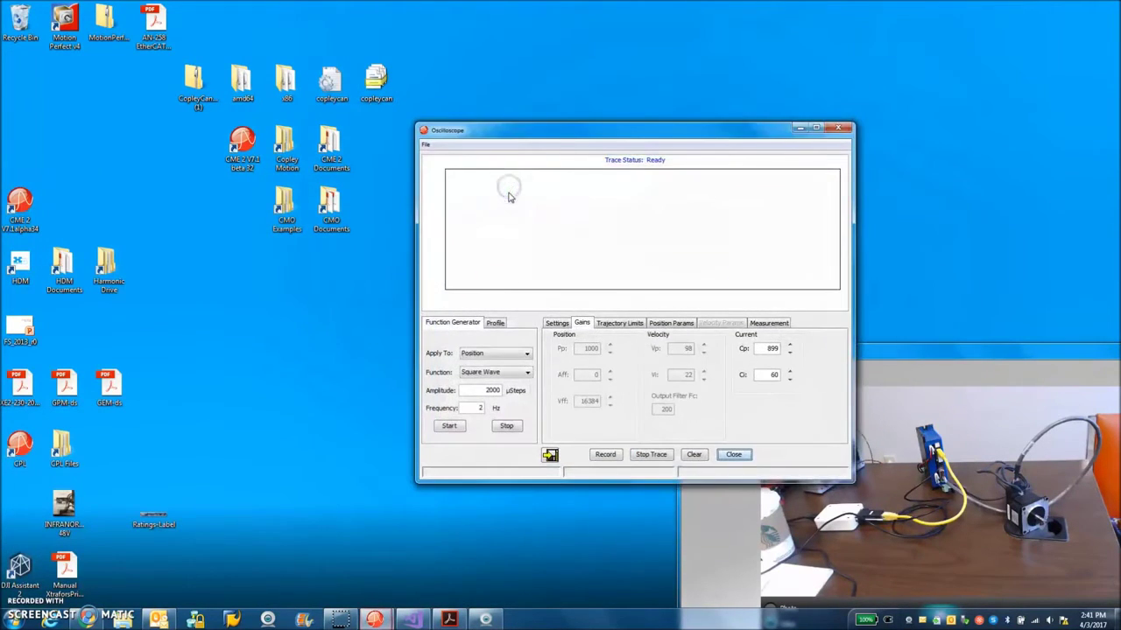
pyautogui.click(496, 322)
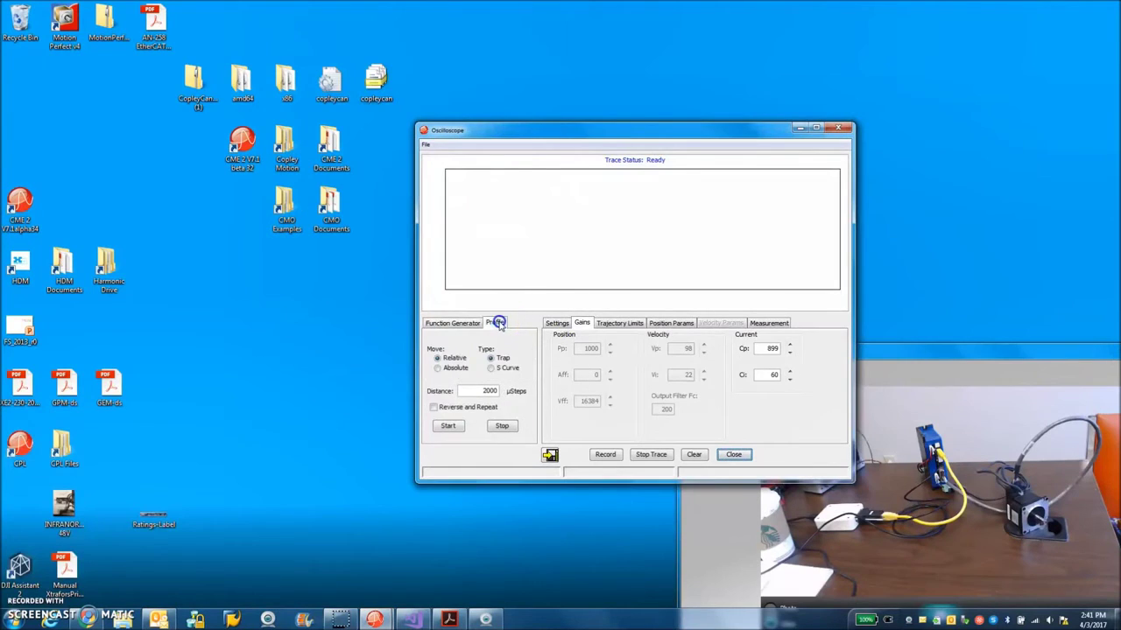
pyautogui.click(489, 391)
pyautogui.click(556, 322)
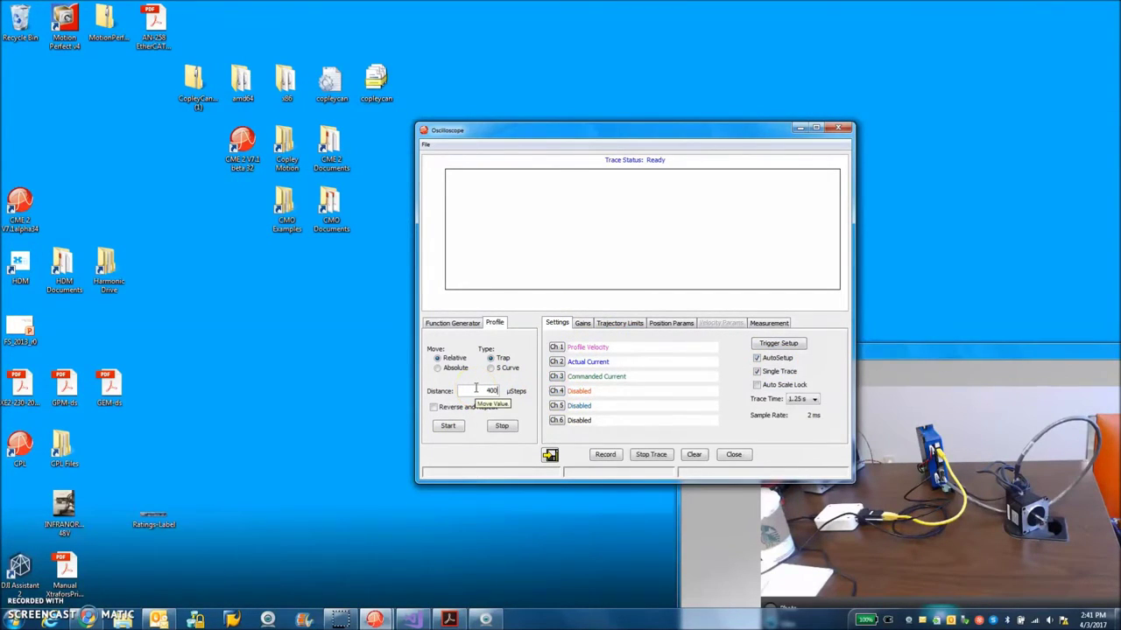
pyautogui.click(456, 429)
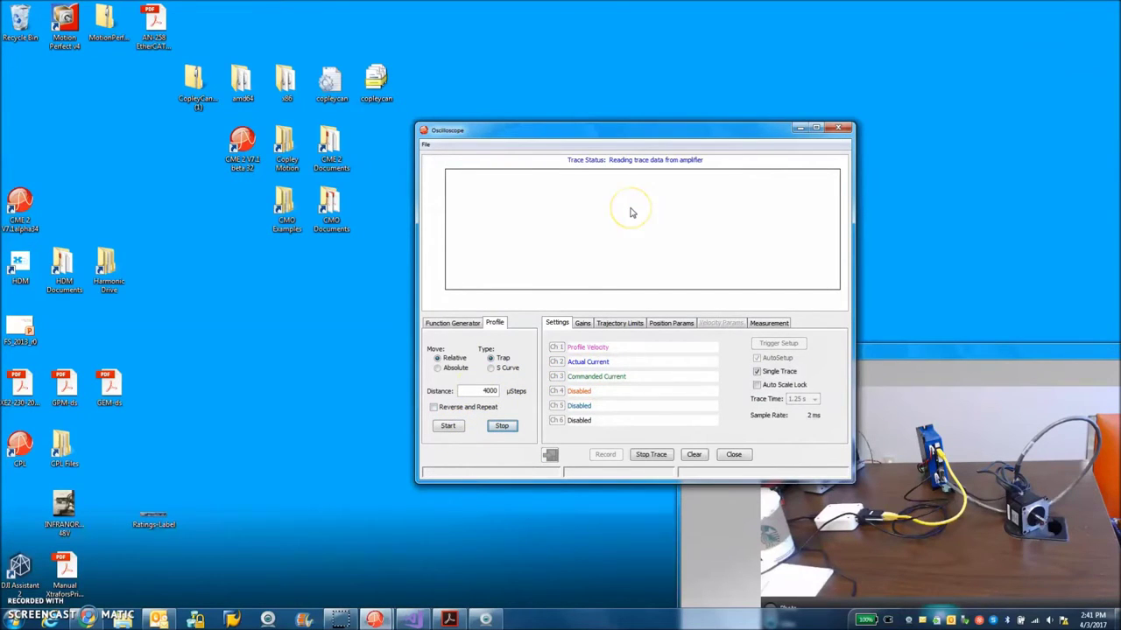
# Step: Run the profile move with a distance of 40000 µSteps, stop it, and close the oscilloscope
pyautogui.doubleClick(495, 391)
pyautogui.click(446, 424)
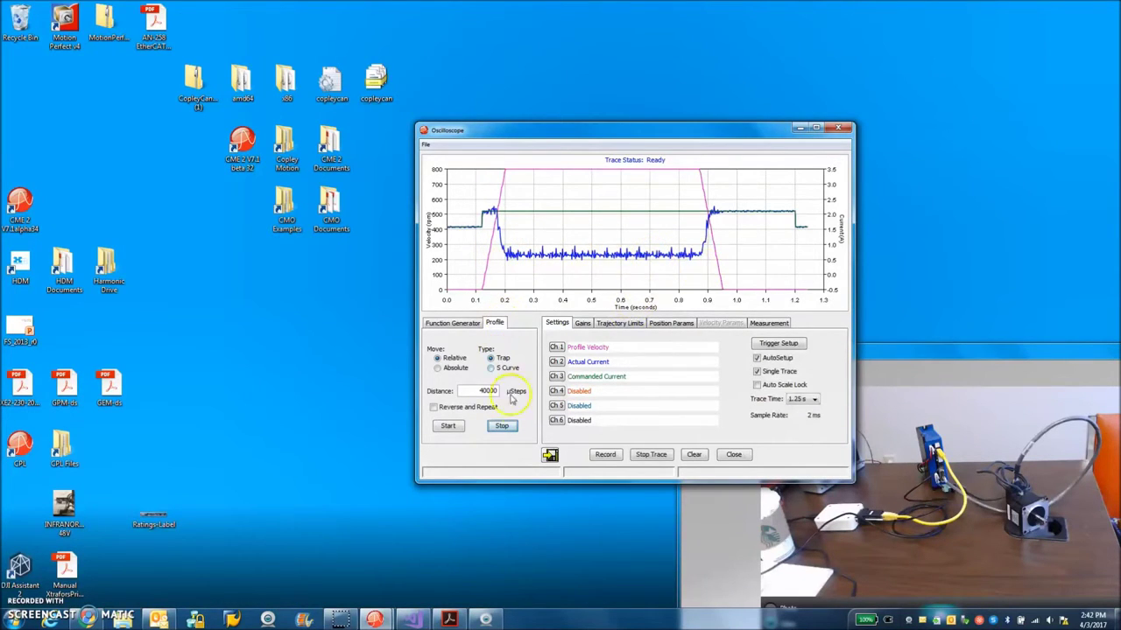
pyautogui.click(500, 426)
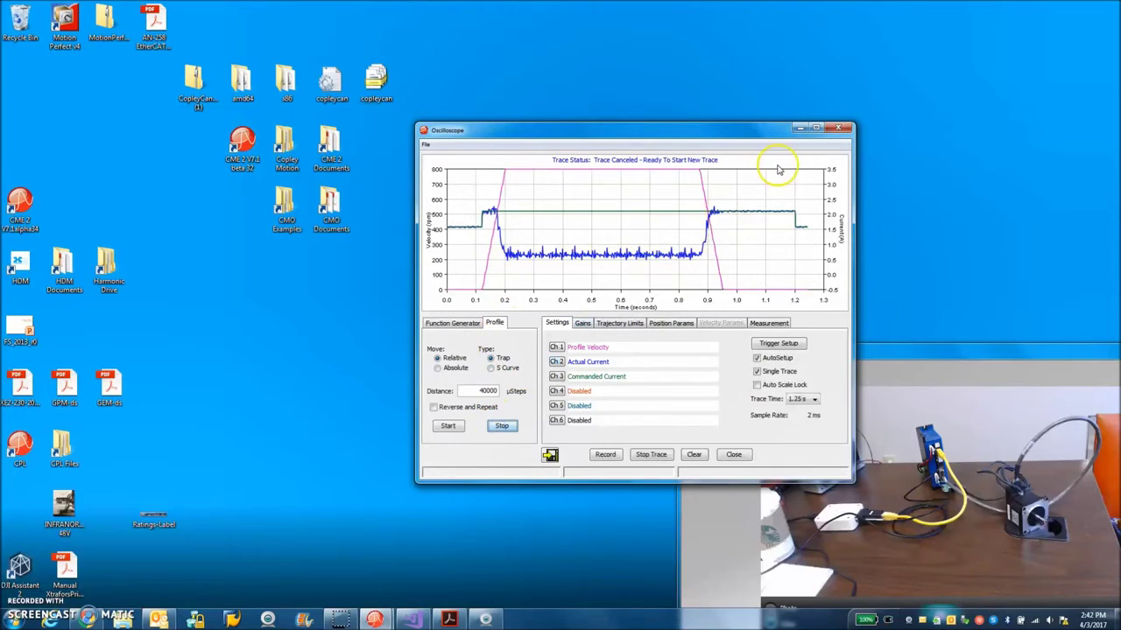
pyautogui.click(838, 128)
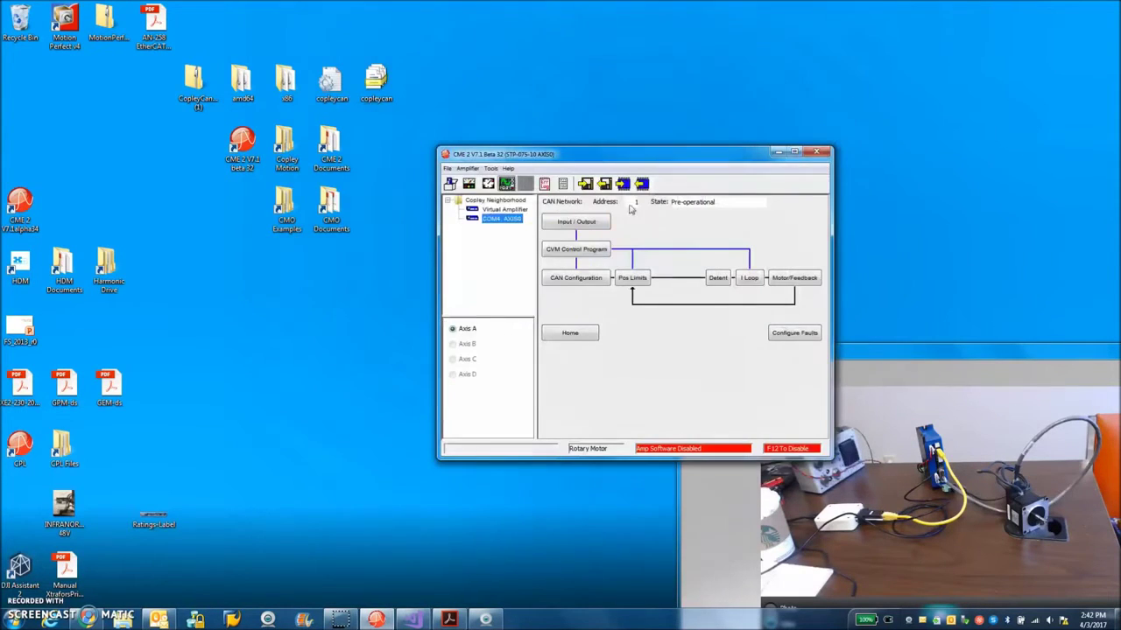
# Step: Enable the drive from its Control Panel, close the panel, and move the CME 2 window above the webcam view
pyautogui.click(469, 184)
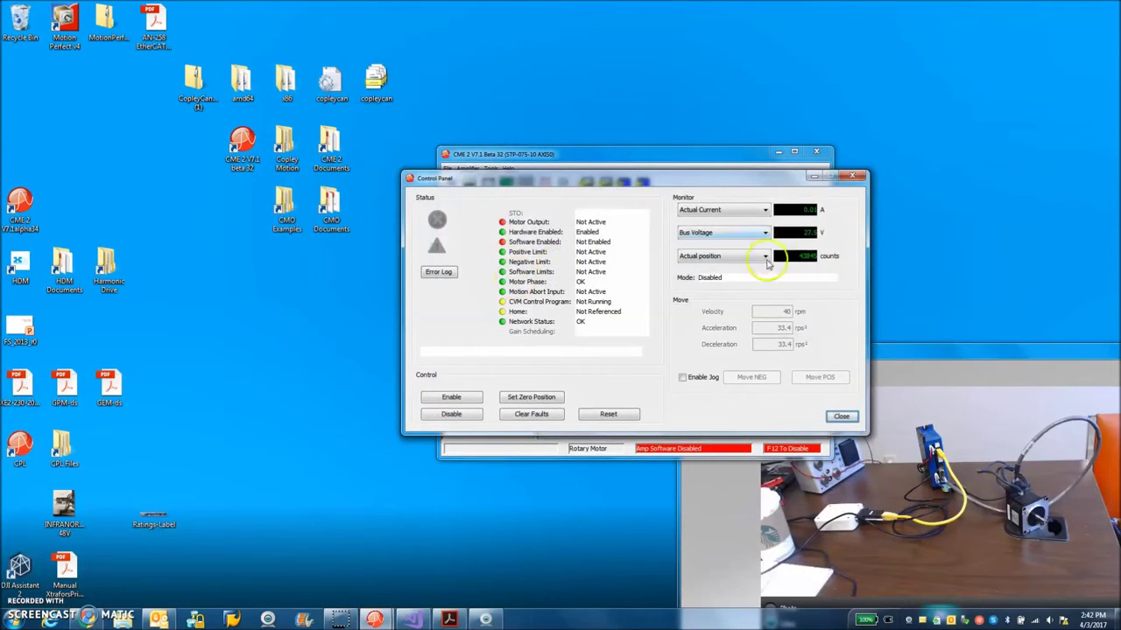
pyautogui.click(452, 397)
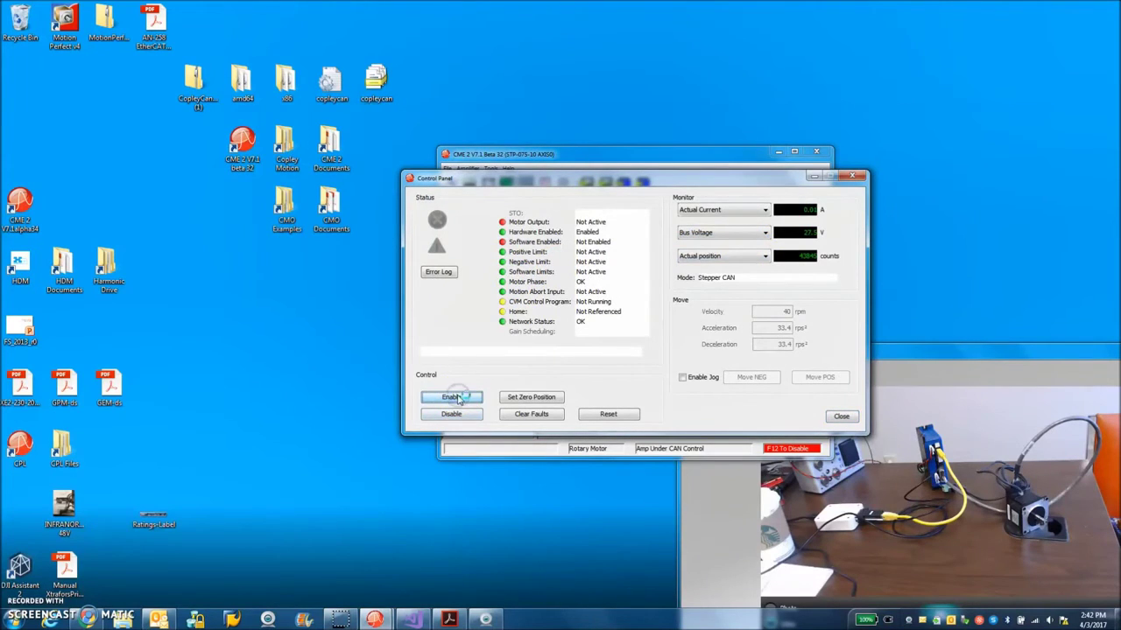
pyautogui.click(856, 177)
pyautogui.moveTo(634, 160); pyautogui.dragTo(899, 33)
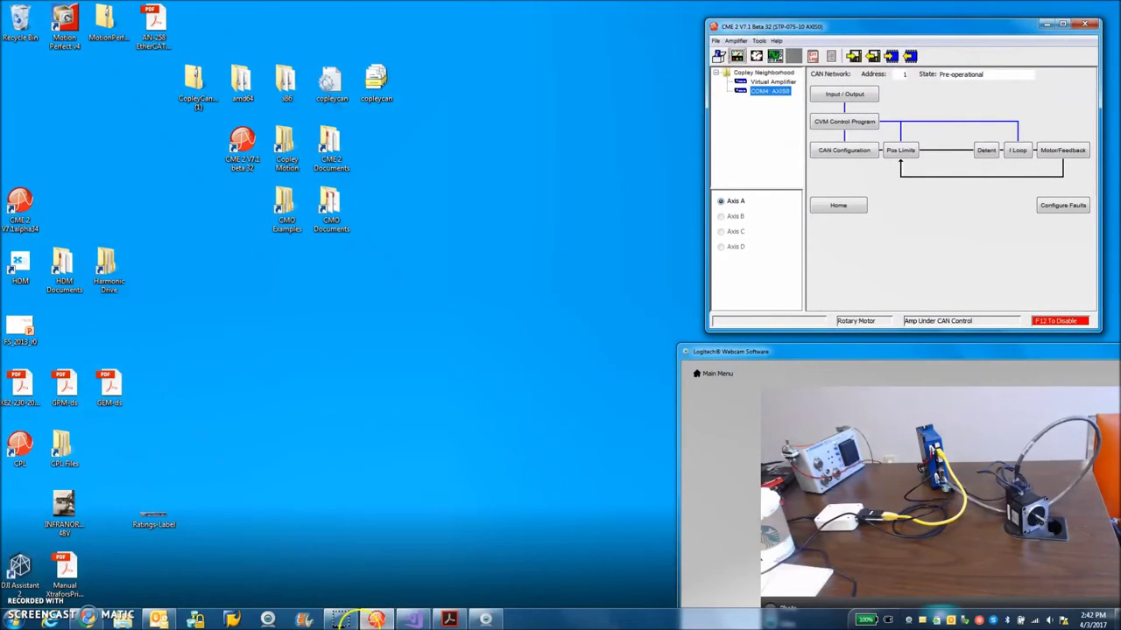
# Step: Switch to Visual Studio and find the EX1_Status project among the installed Copley Motion CMO examples for VB .NET 2010
pyautogui.click(411, 619)
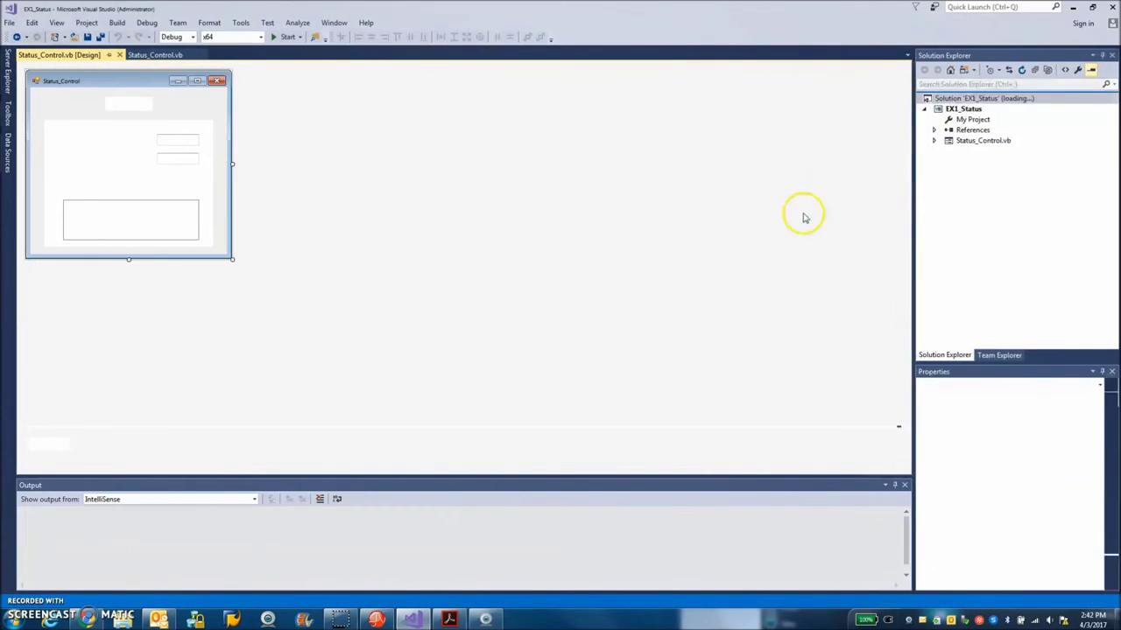
pyautogui.click(23, 622)
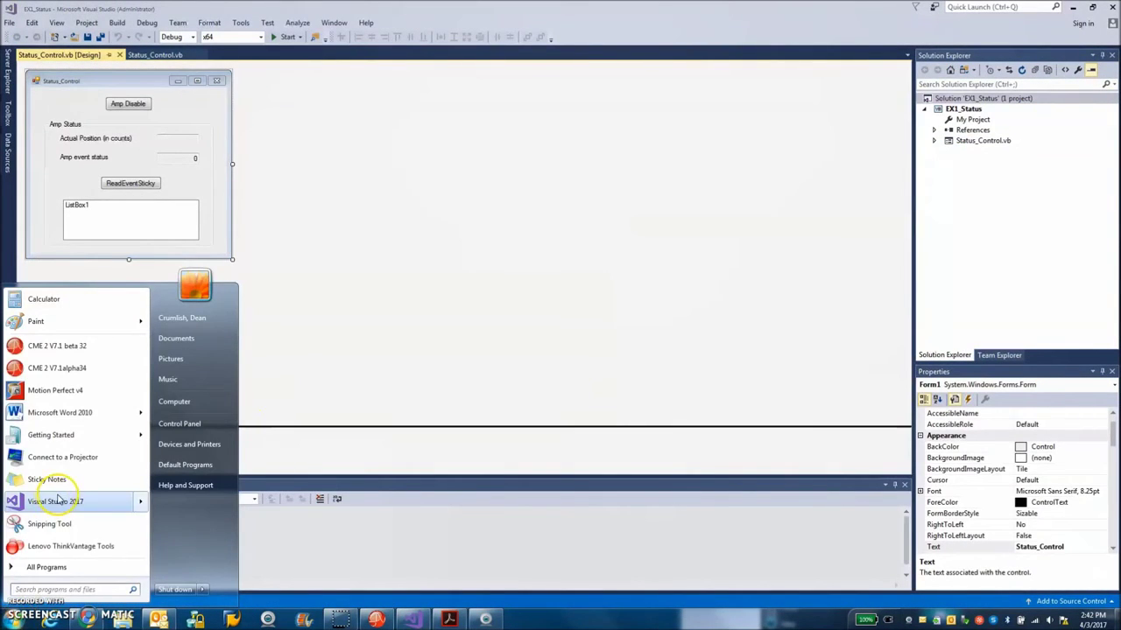
pyautogui.click(42, 569)
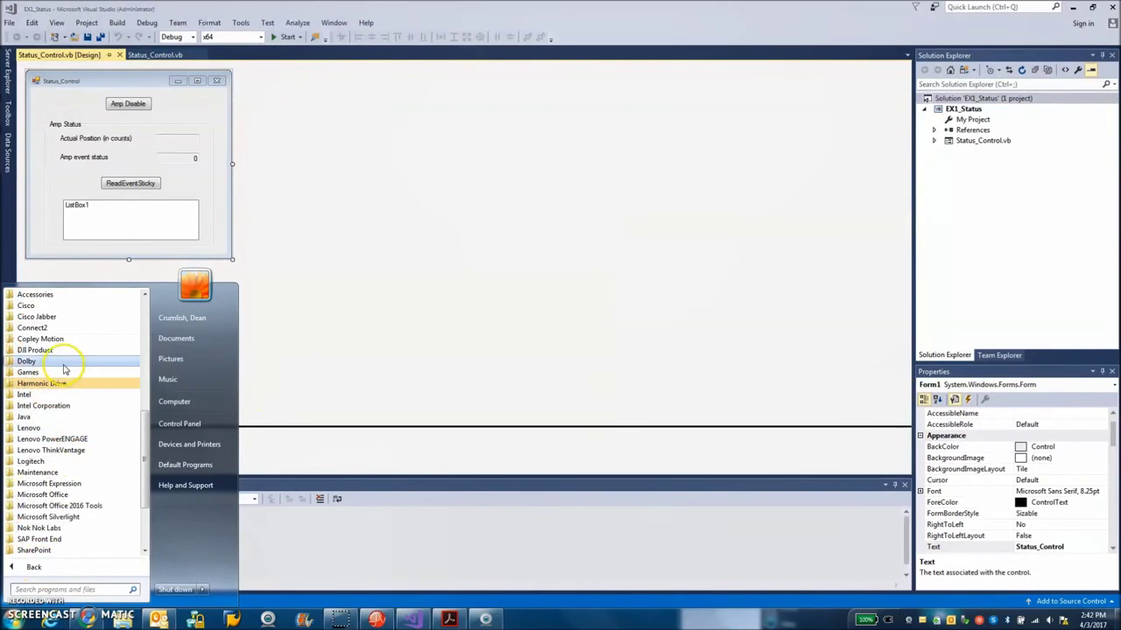
pyautogui.click(35, 363)
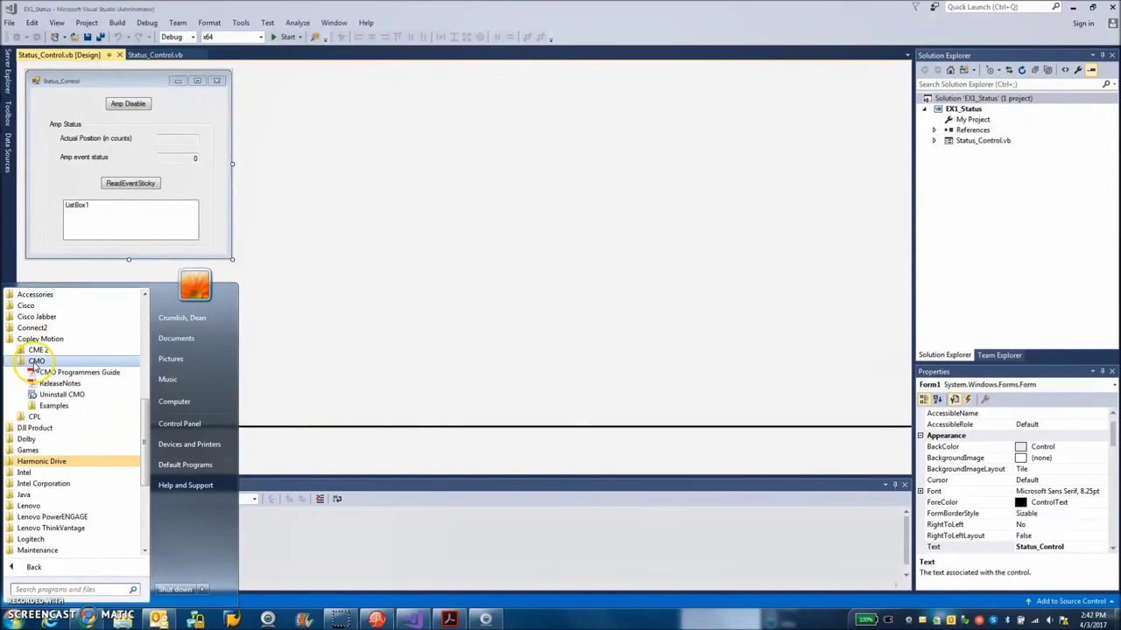
pyautogui.click(48, 405)
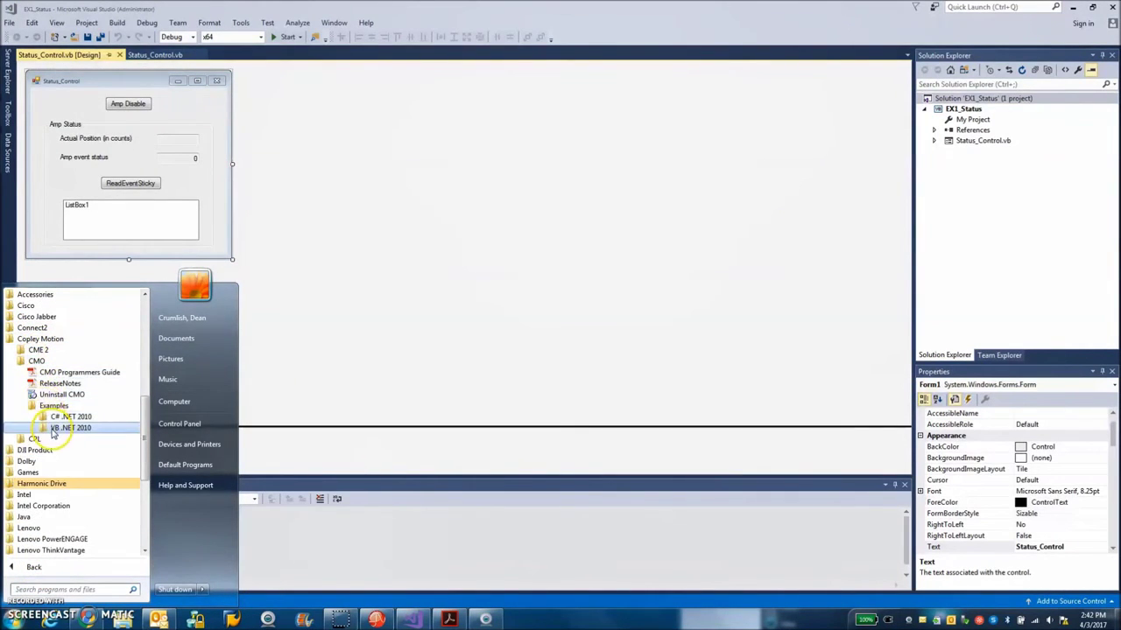
pyautogui.click(54, 428)
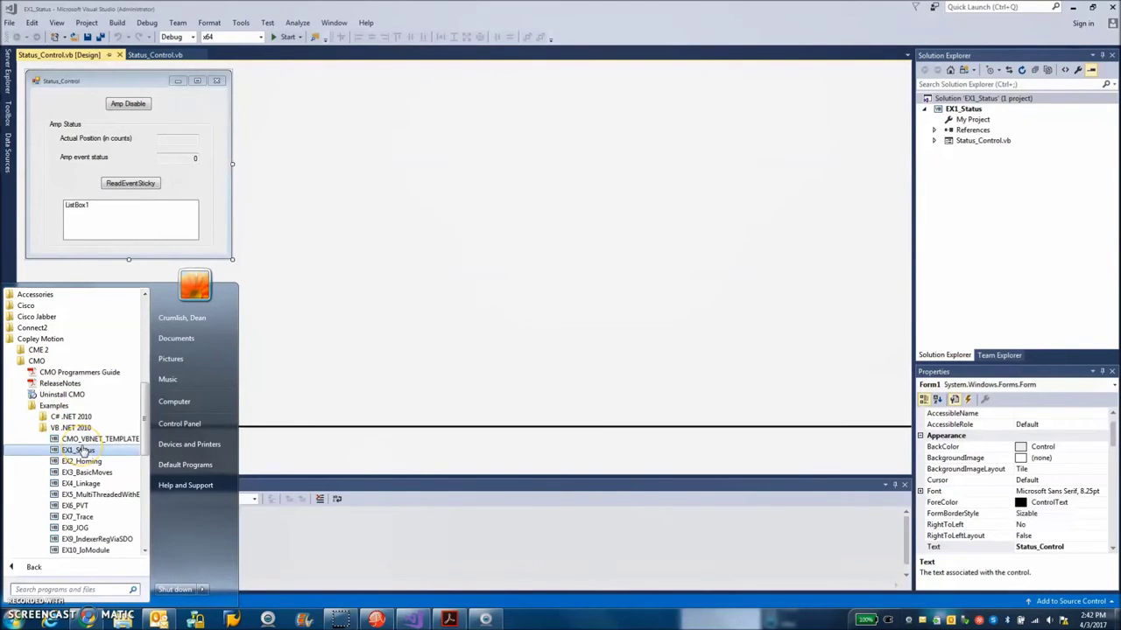
pyautogui.click(78, 451)
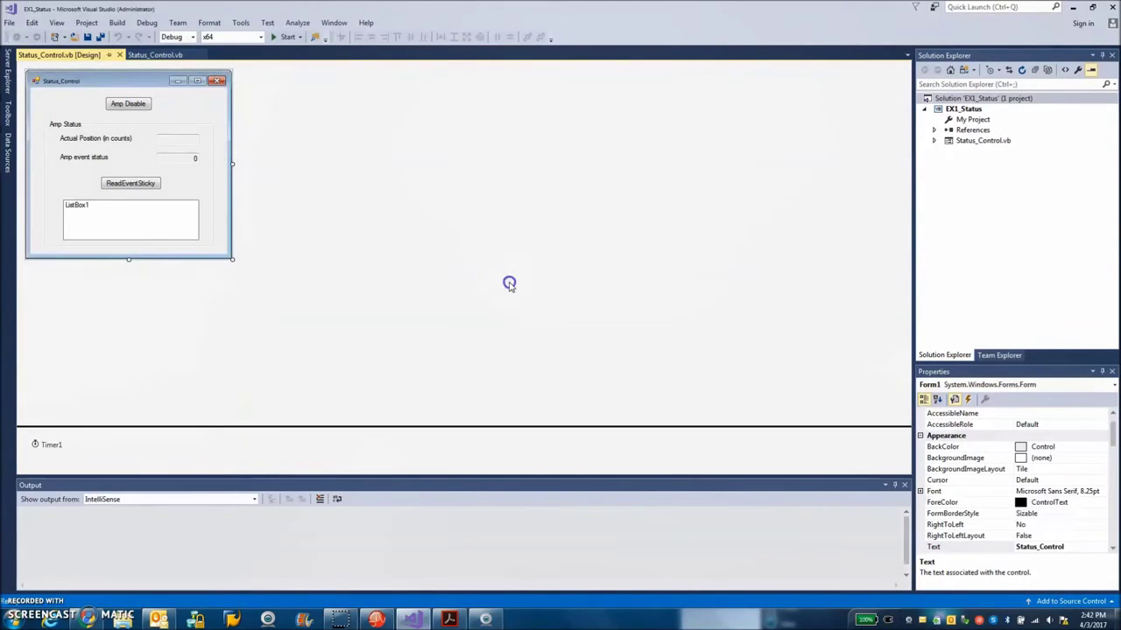
# Step: Open the Status_Control form's code and review the header comments, CAN address constant and CANopen and amplifier object declarations
pyautogui.doubleClick(171, 108)
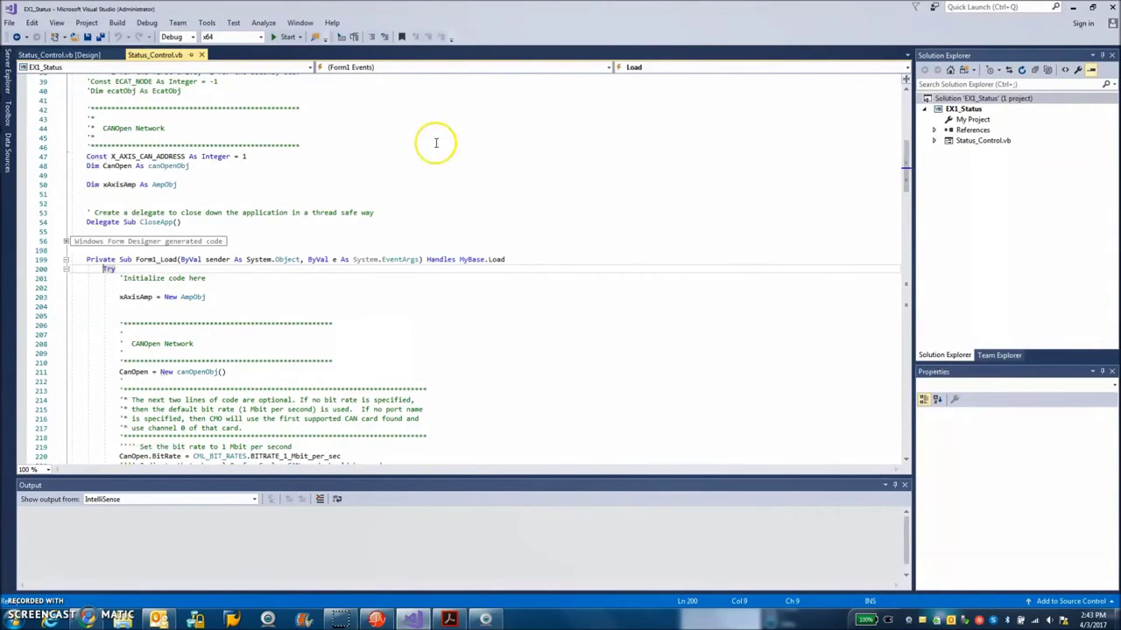
pyautogui.moveTo(911, 149); pyautogui.dragTo(847, 88)
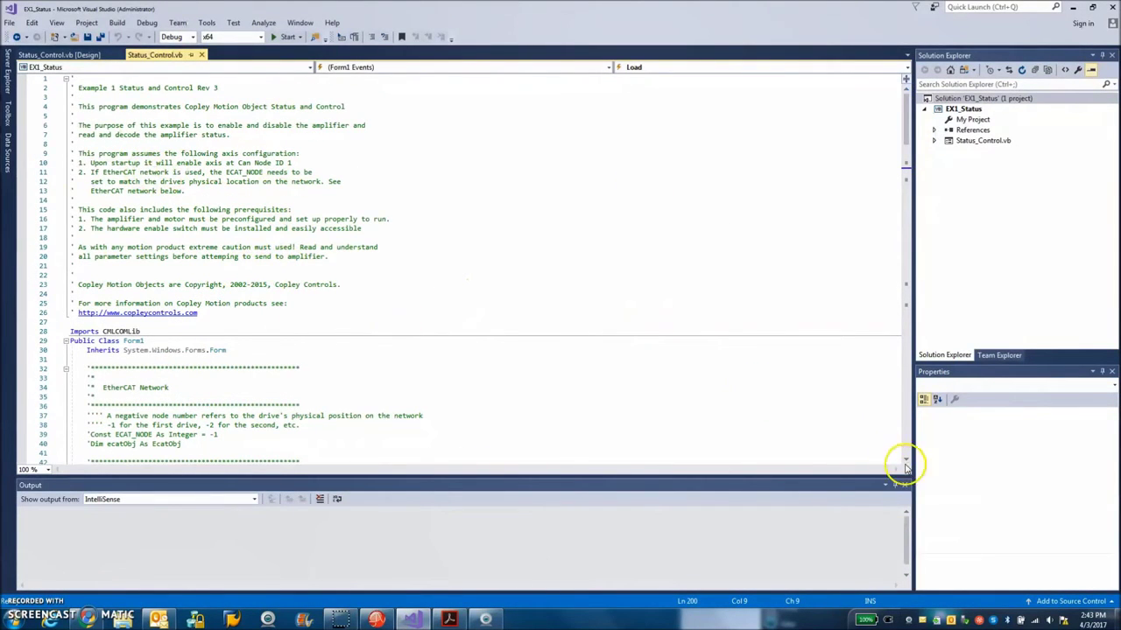
pyautogui.scroll(-7, 906, 462)
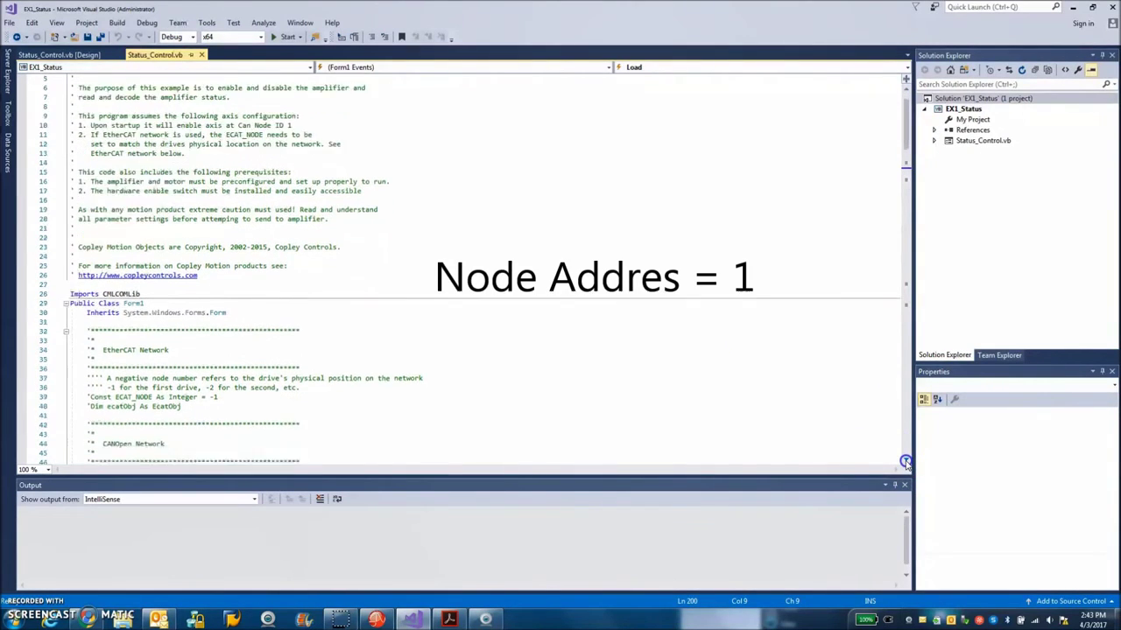
pyautogui.scroll(-1, 906, 462)
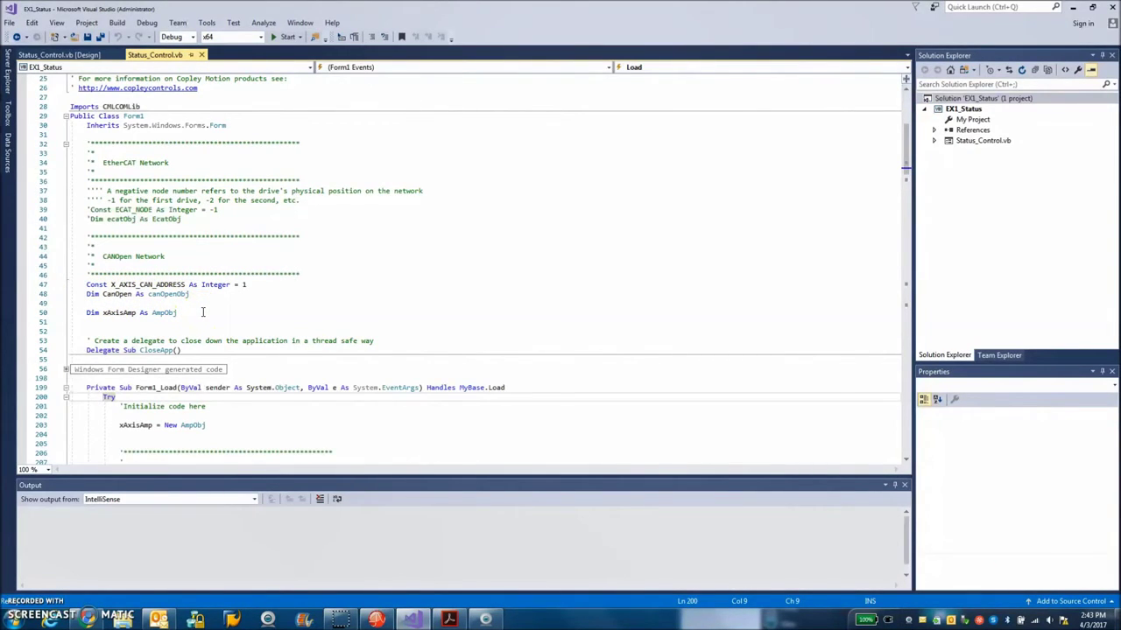
pyautogui.moveTo(136, 313)
pyautogui.click(905, 460)
pyautogui.scroll(-6, 905, 460)
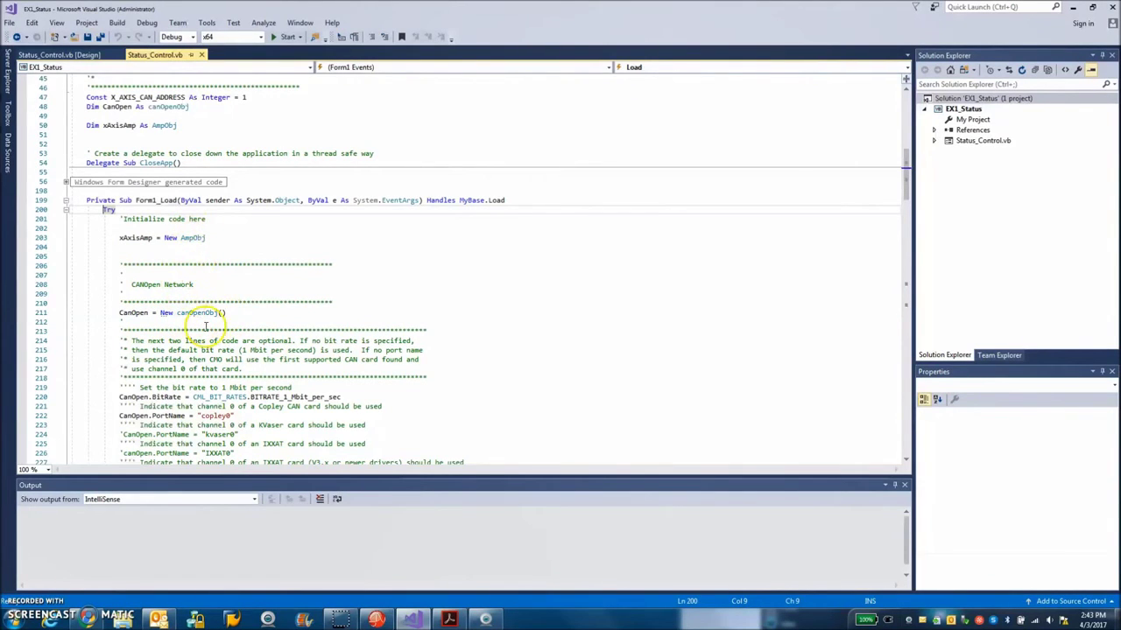
# Step: Examine the Form1_Load code for the CANopen bit rate, port name, network and amplifier initialization, and the Try/Catch error handling
pyautogui.click(908, 461)
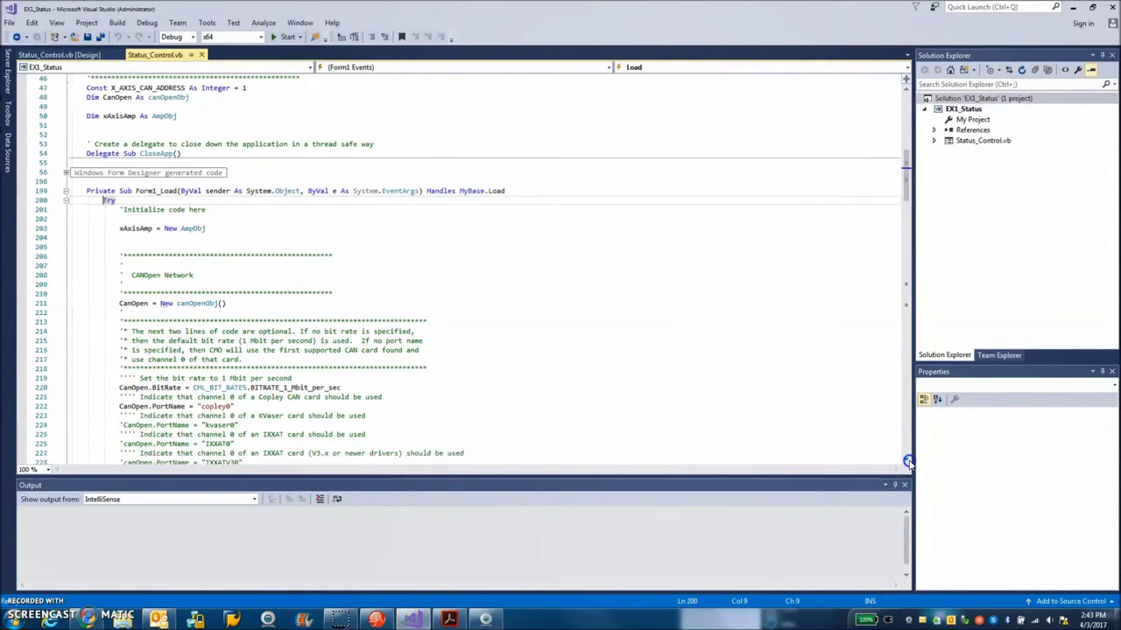
pyautogui.scroll(-4, 776, 370)
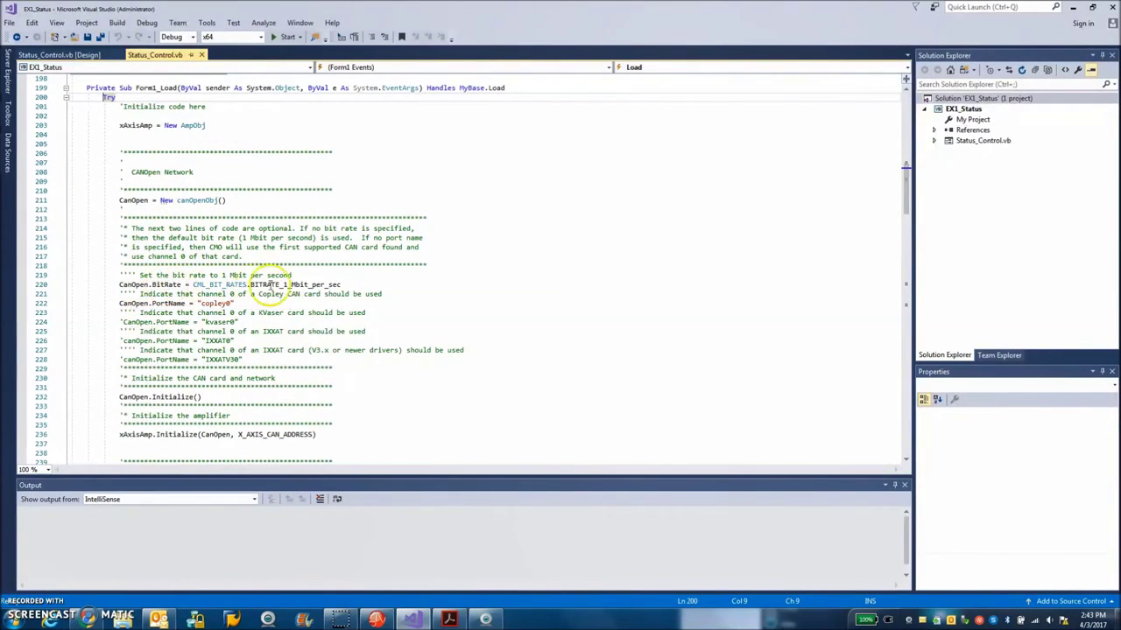
pyautogui.moveTo(291, 284)
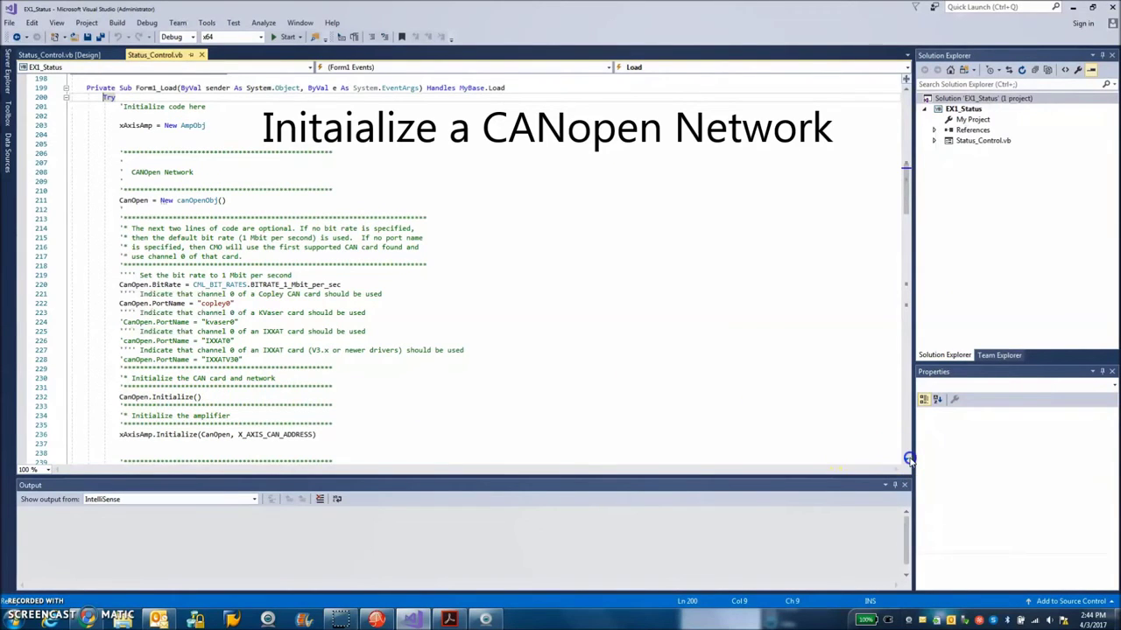
pyautogui.scroll(-5, 909, 459)
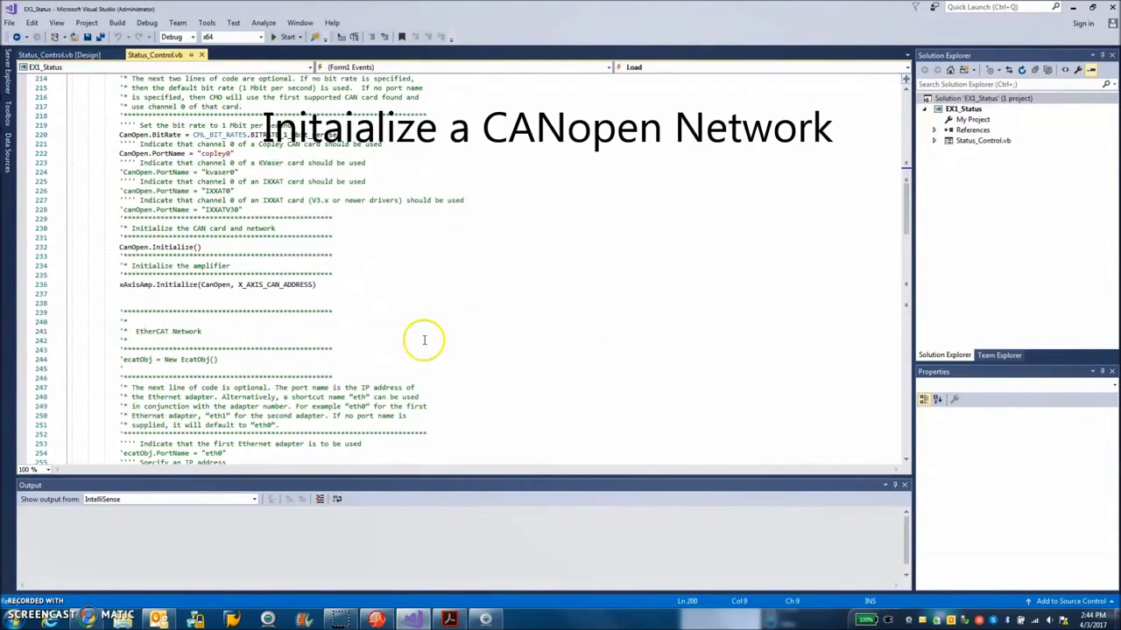
pyautogui.moveTo(126, 291)
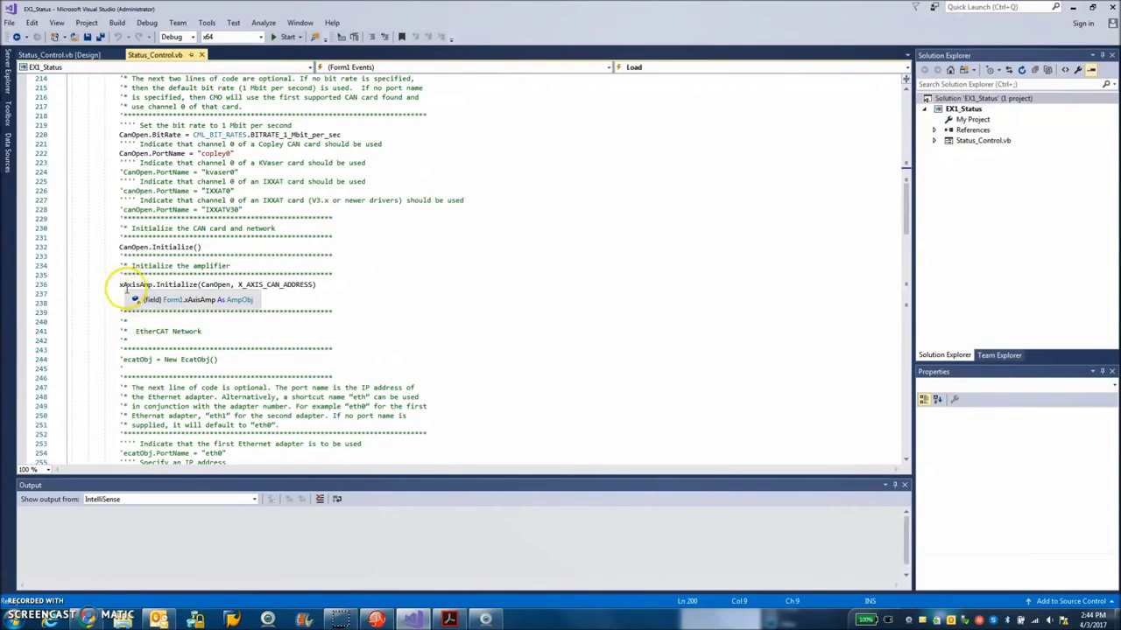
pyautogui.moveTo(202, 288)
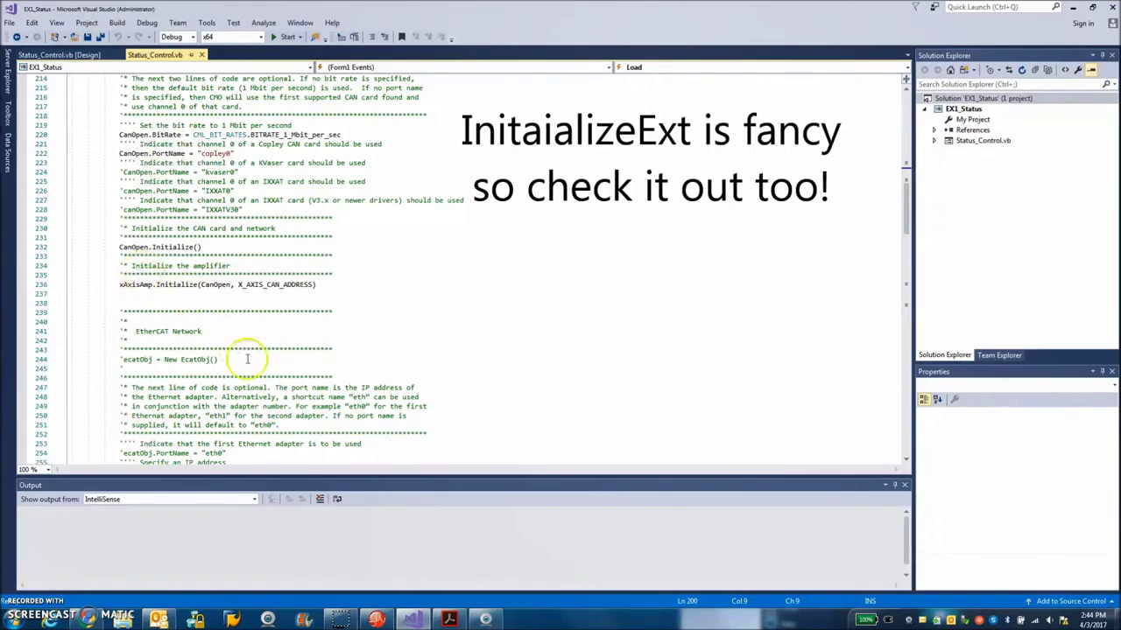
pyautogui.click(905, 460)
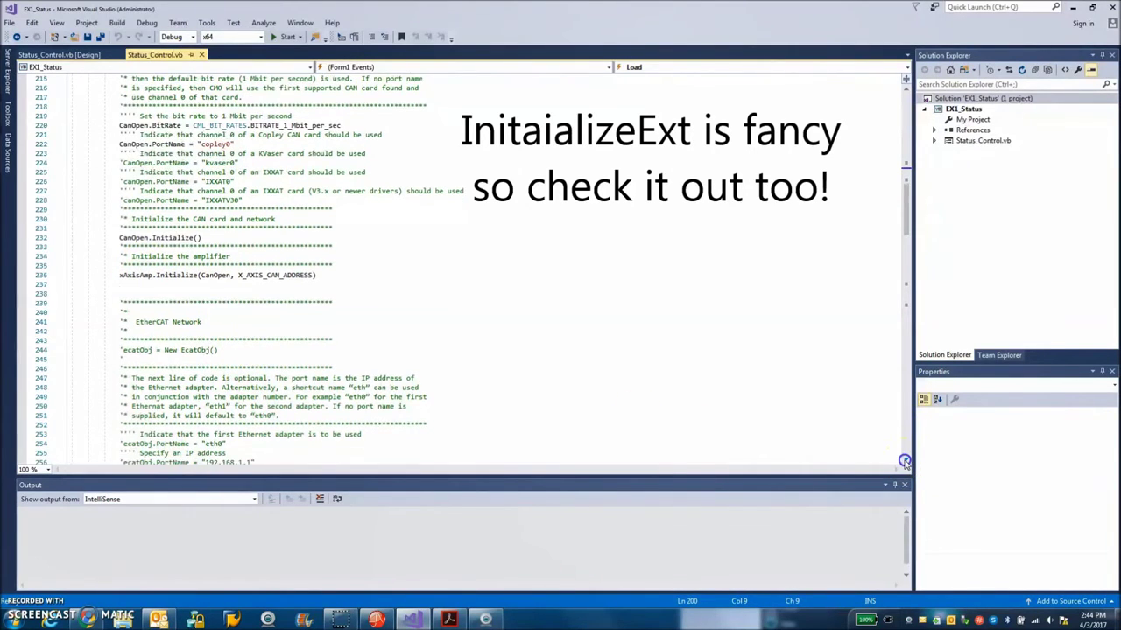
pyautogui.moveTo(905, 459); pyautogui.dragTo(905, 462)
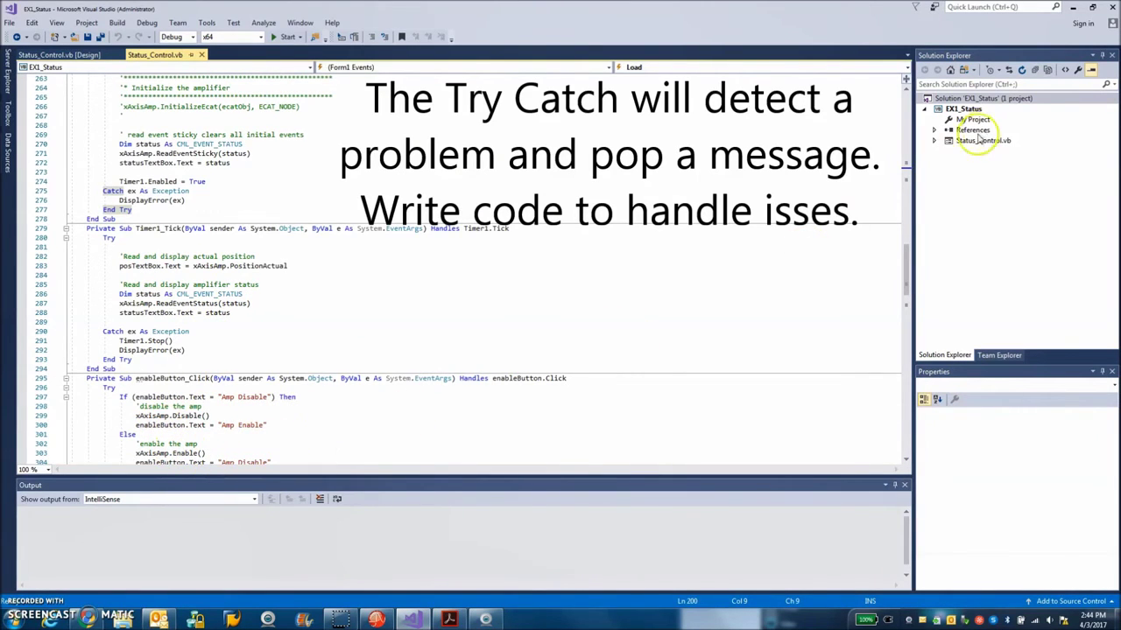
# Step: Run the EX1_Status project and arrange the Visual Studio window and CME 2's opened Control Panel so the drive status can be watched
pyautogui.click(284, 37)
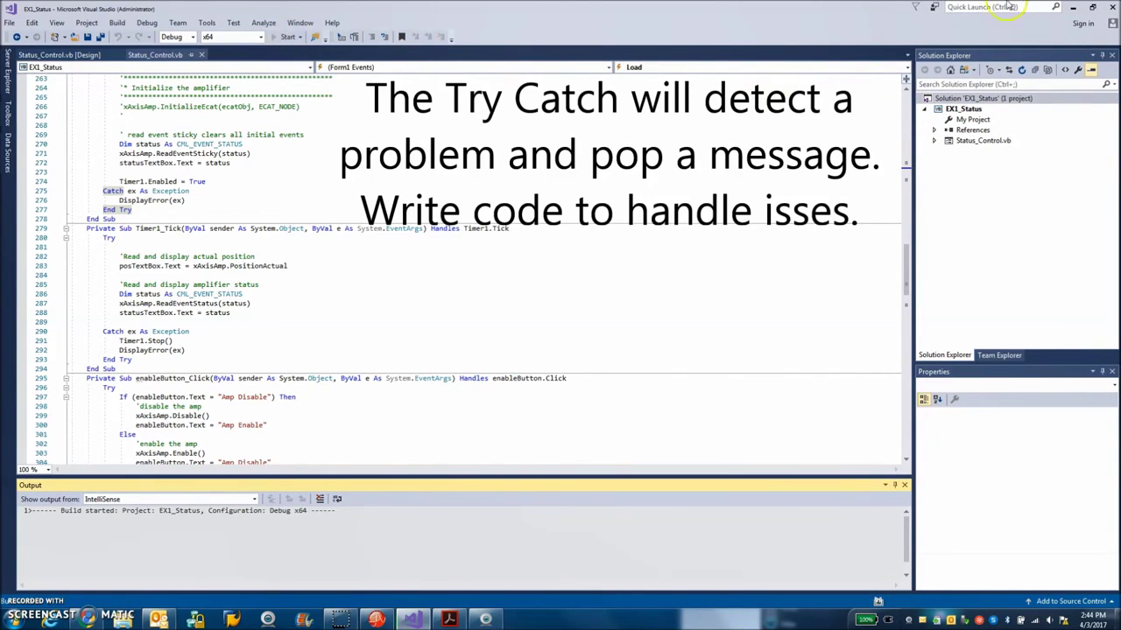
pyautogui.click(1091, 7)
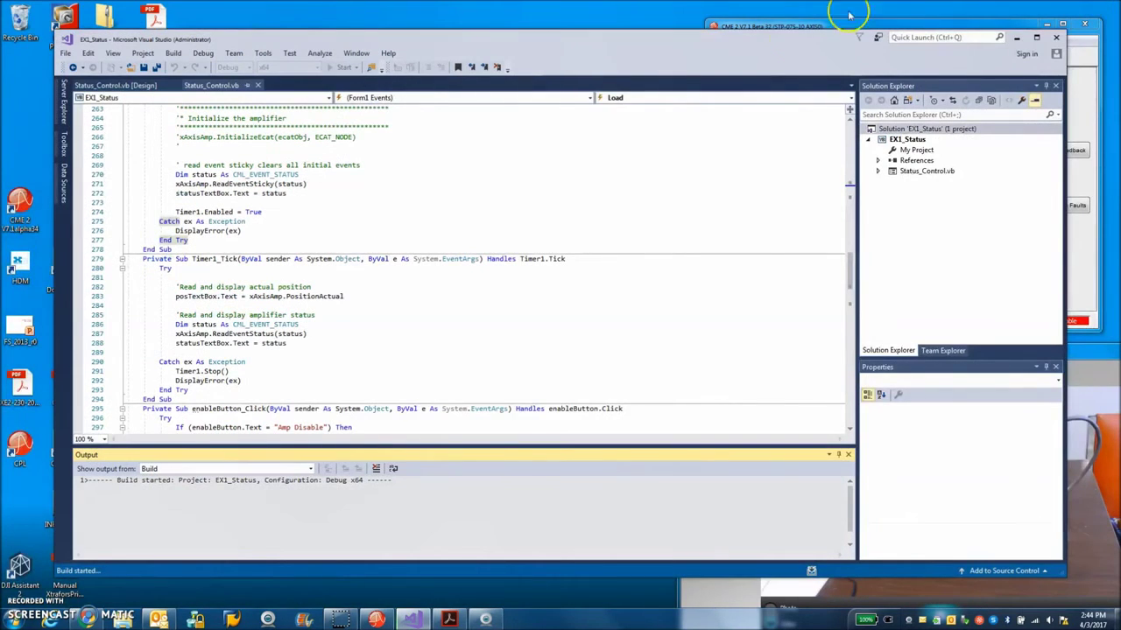
pyautogui.moveTo(750, 38); pyautogui.dragTo(687, 246)
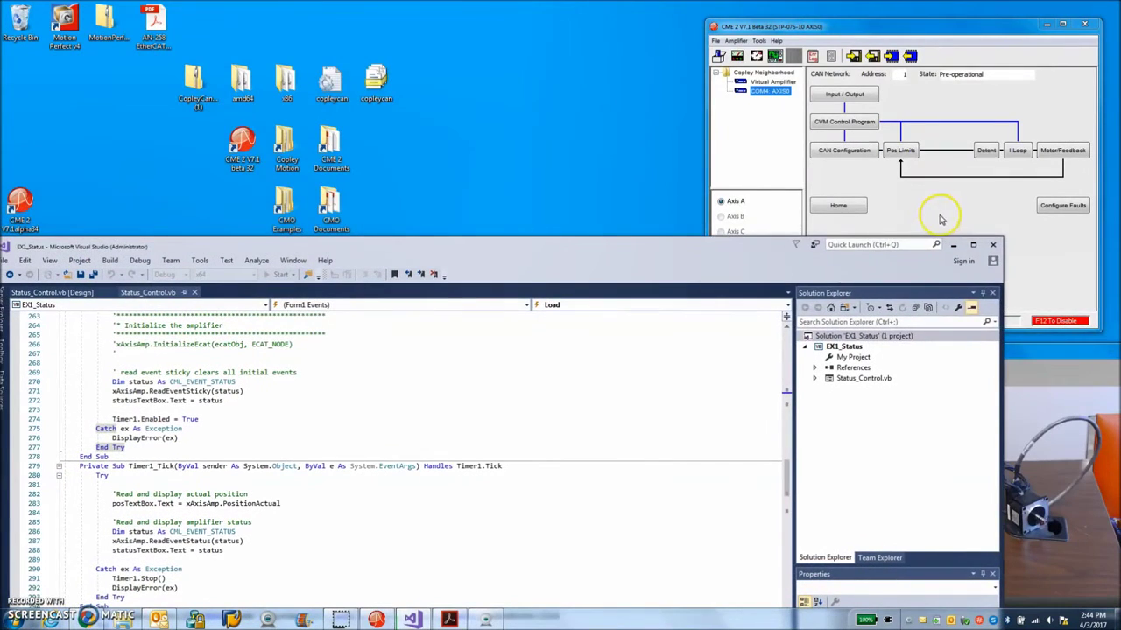
pyautogui.click(939, 220)
pyautogui.click(737, 56)
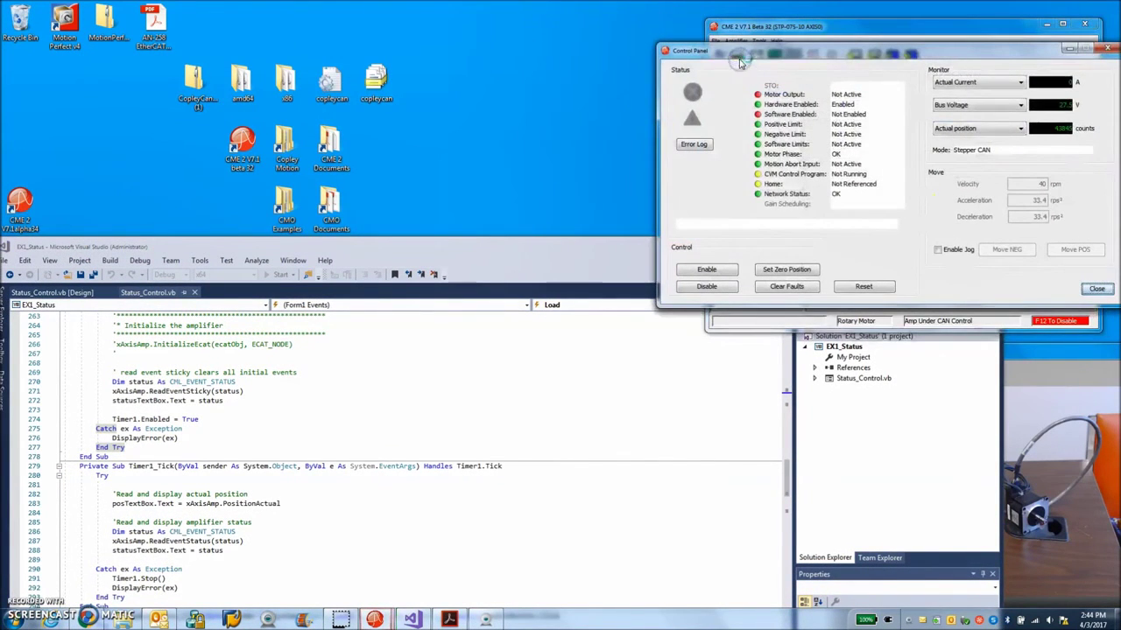
pyautogui.press('F5')
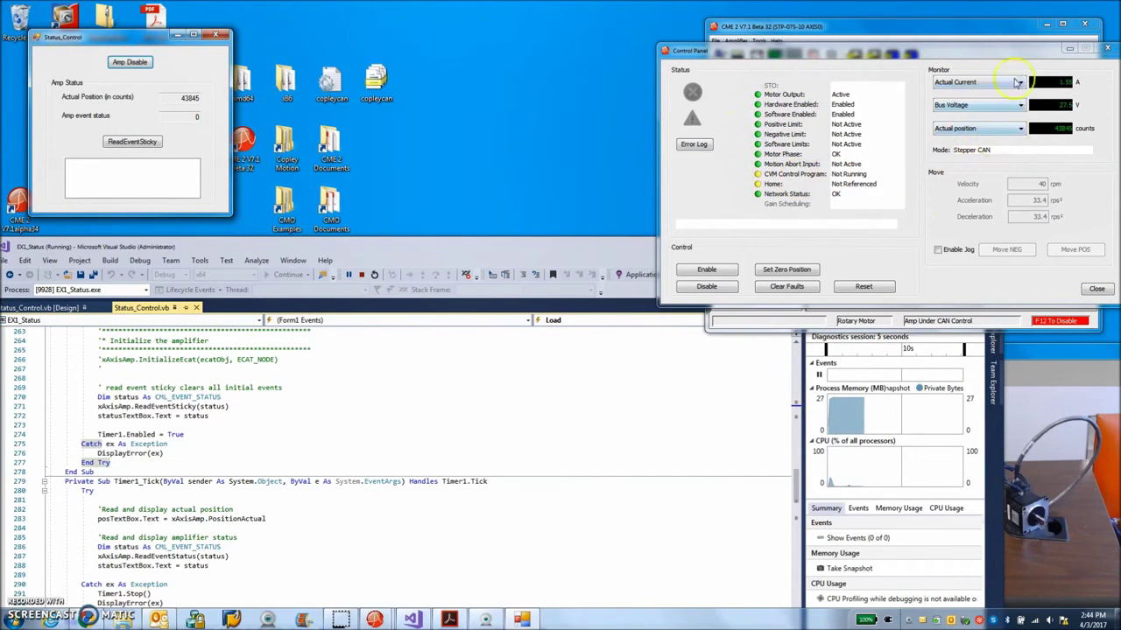
pyautogui.moveTo(1001, 61); pyautogui.dragTo(963, 120)
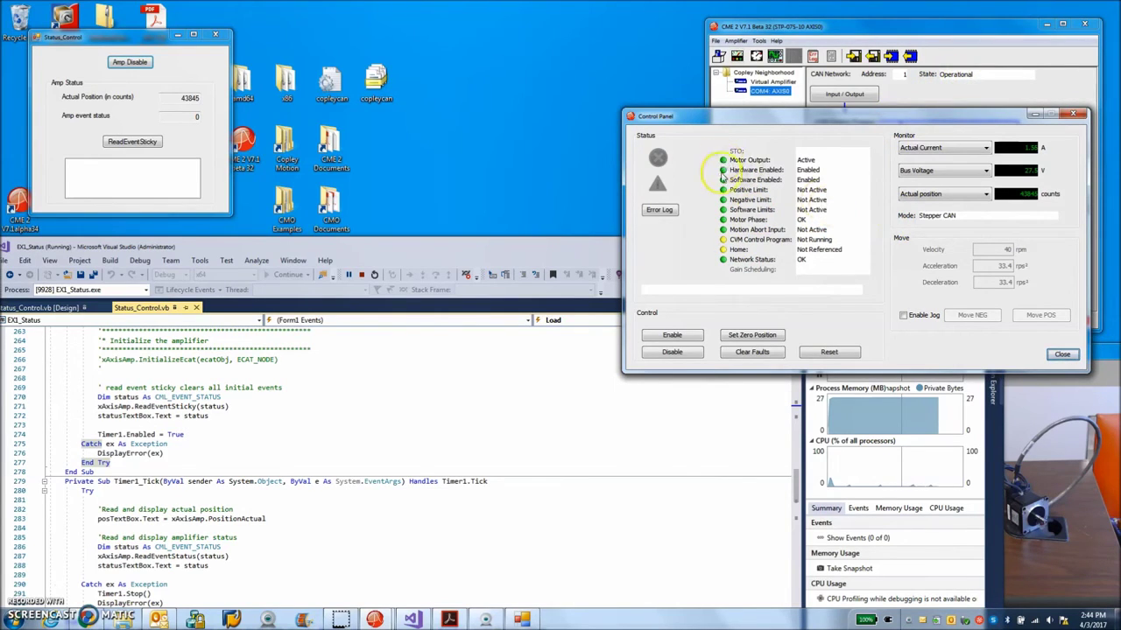
# Step: Toggle the amplifier between disabled and enabled in the Status_Control form, reading the sticky event status after each change
pyautogui.click(129, 62)
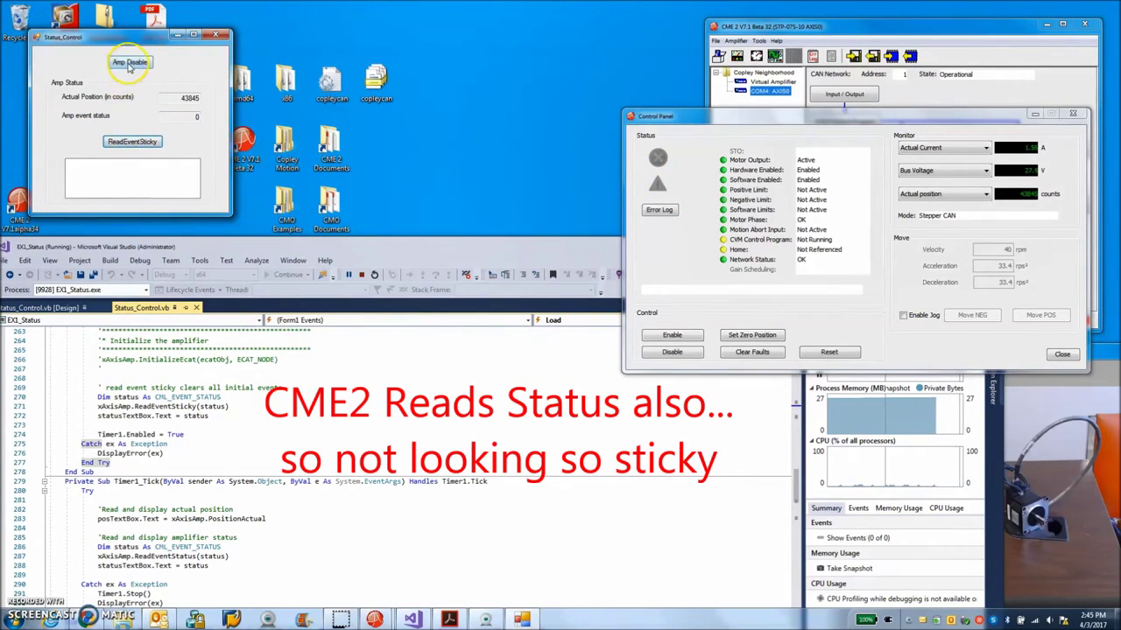
pyautogui.click(133, 143)
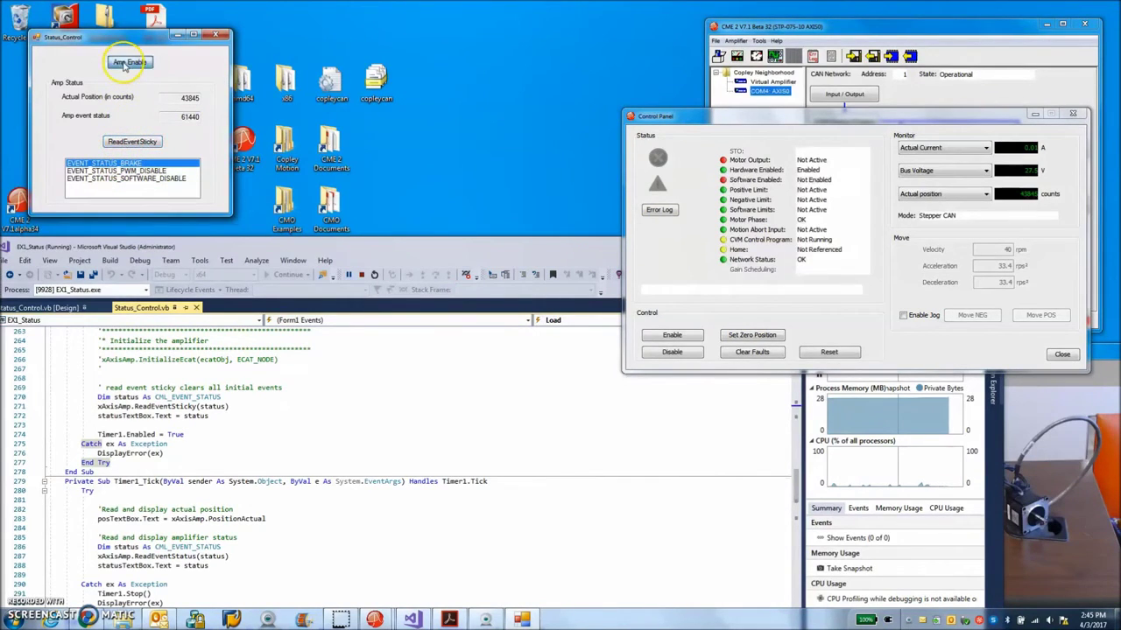
pyautogui.click(129, 143)
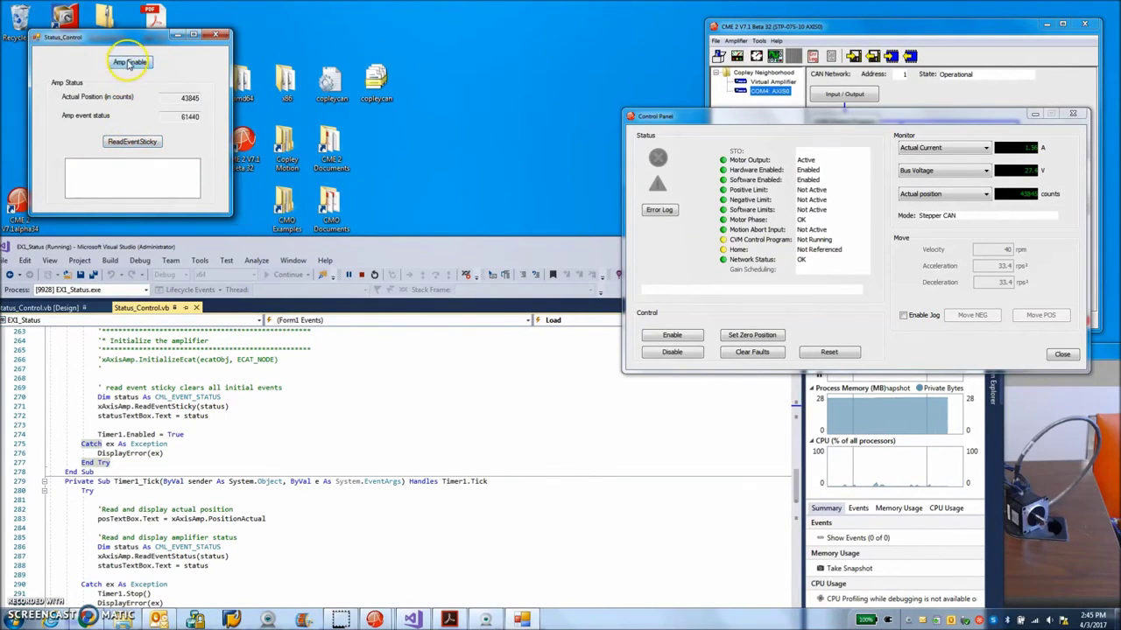
pyautogui.click(127, 143)
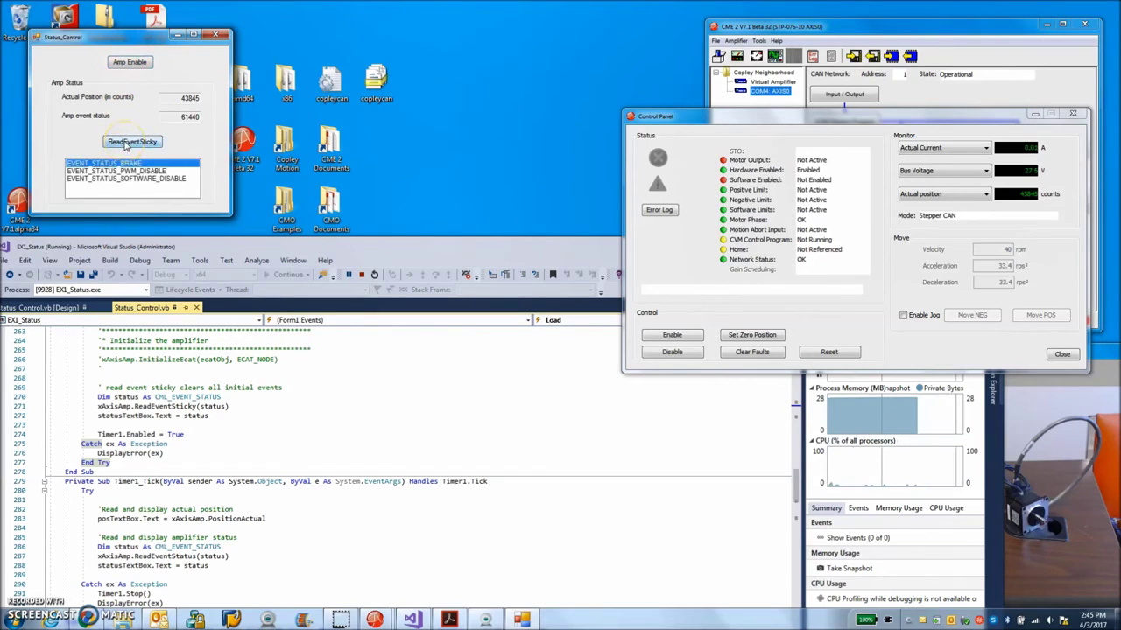
pyautogui.click(305, 210)
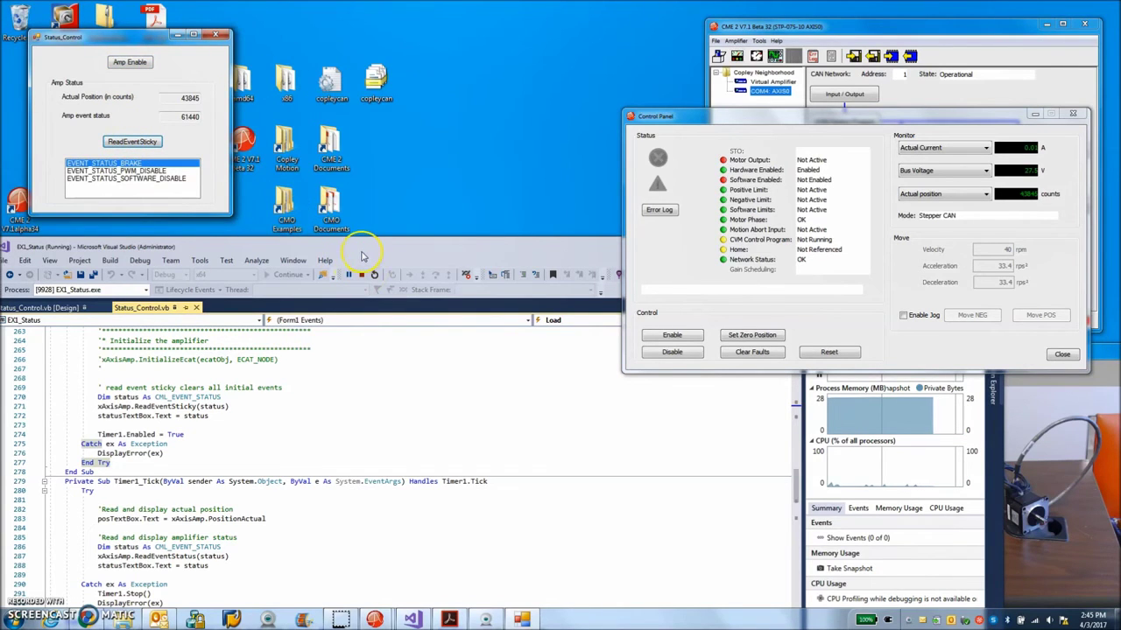
pyautogui.moveTo(364, 255); pyautogui.dragTo(390, 221)
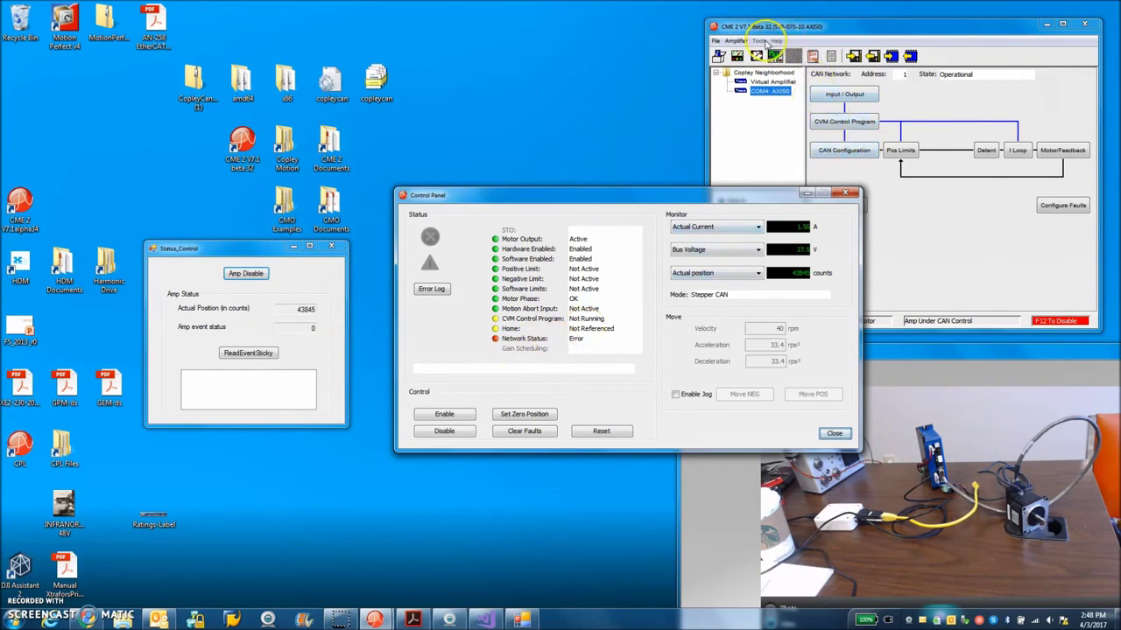
# Step: Open CME 2's Error Log, review its history, frequency and network status, and move the log window clear of the main window's toolbar
pyautogui.click(814, 57)
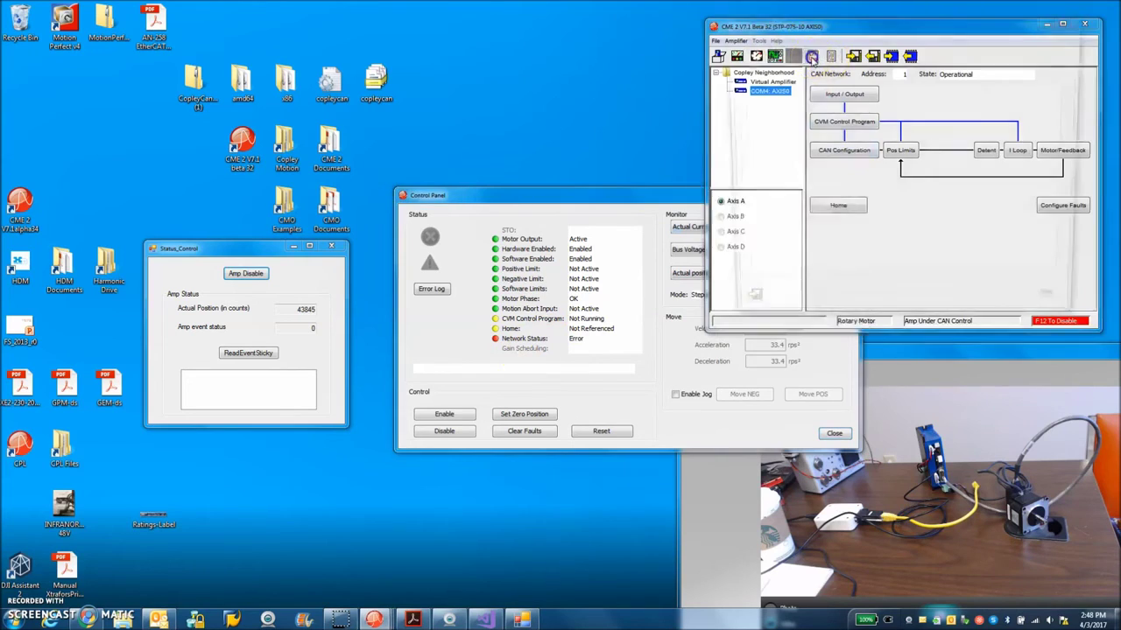
pyautogui.click(765, 48)
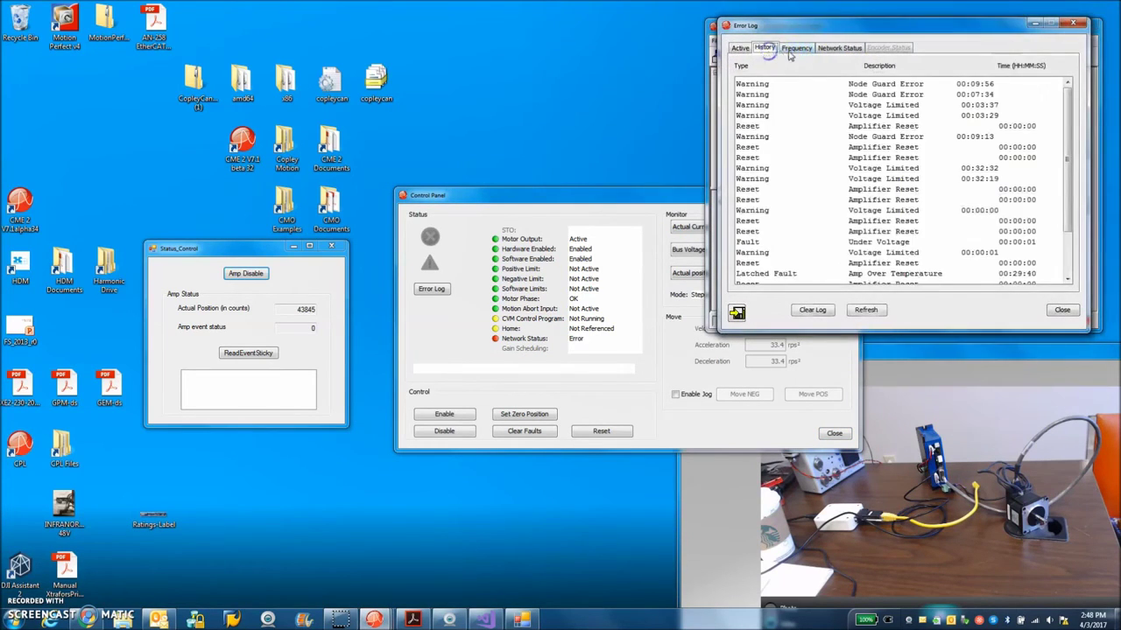
pyautogui.click(796, 47)
pyautogui.click(830, 47)
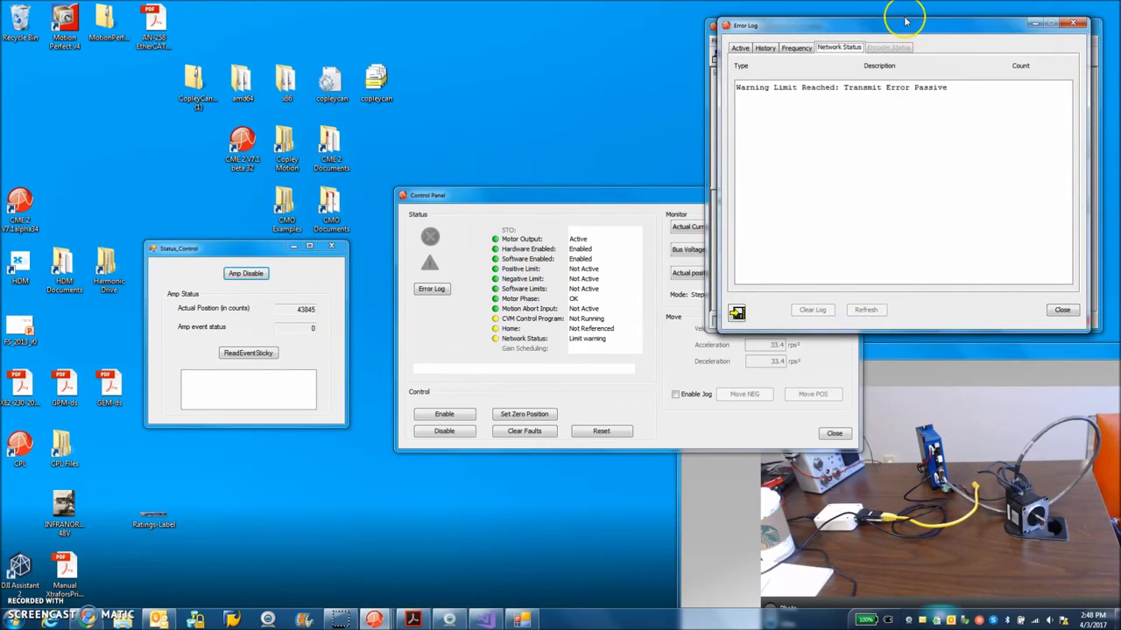
pyautogui.moveTo(906, 21); pyautogui.dragTo(929, 123)
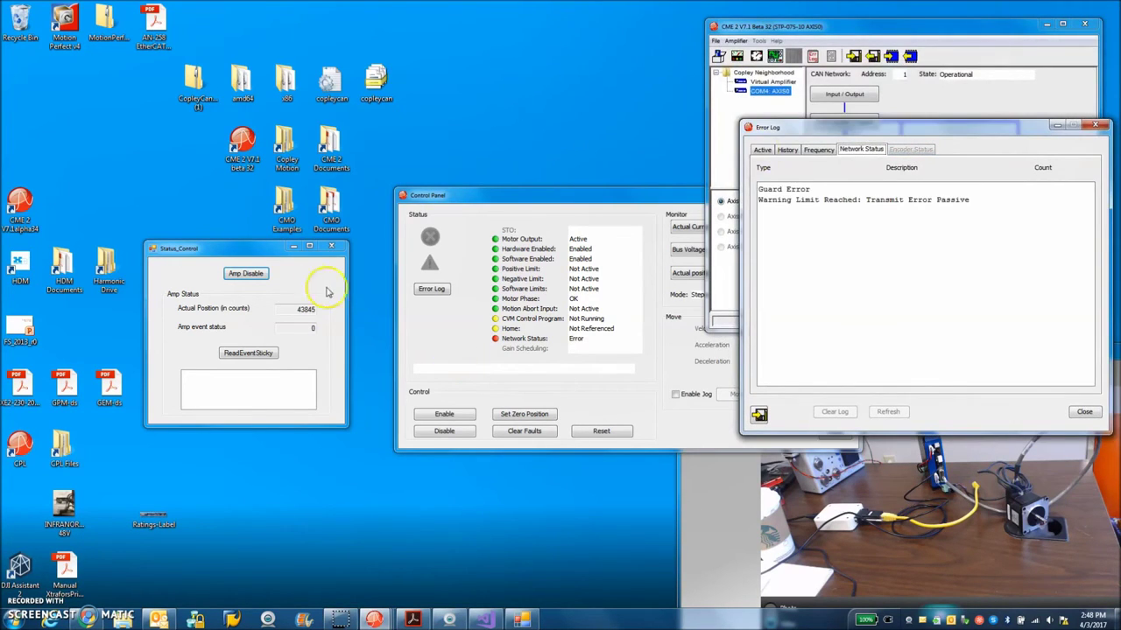
# Step: Try to disable the amplifier from the Status_Control form, retry after the communication timeout, and dismiss the scheduled hardware scan reminder
pyautogui.click(245, 274)
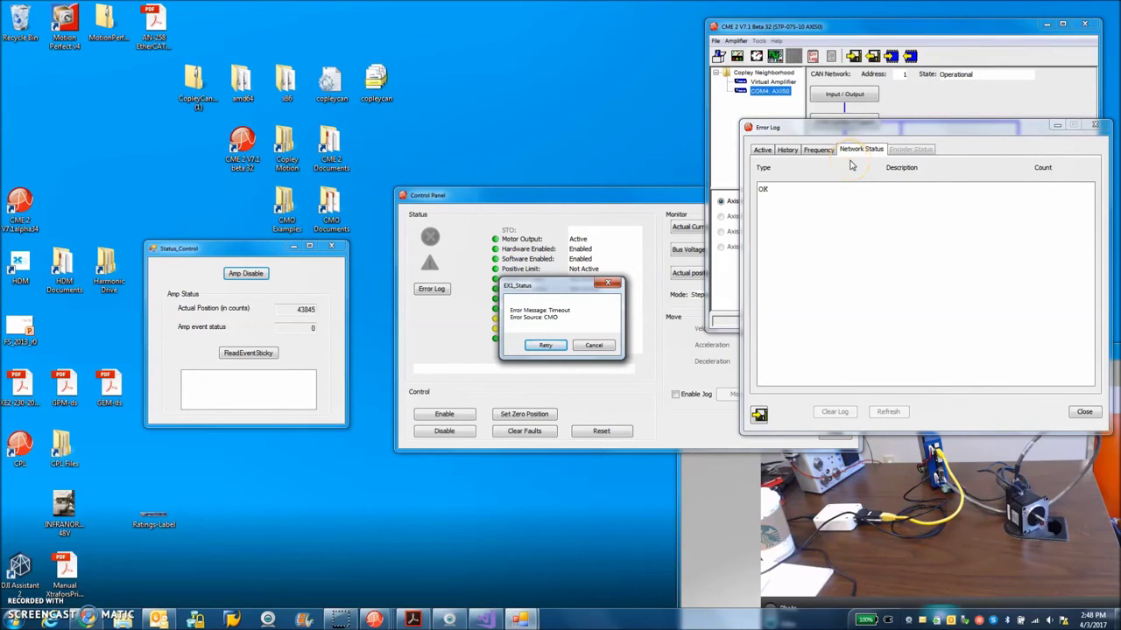
pyautogui.click(545, 347)
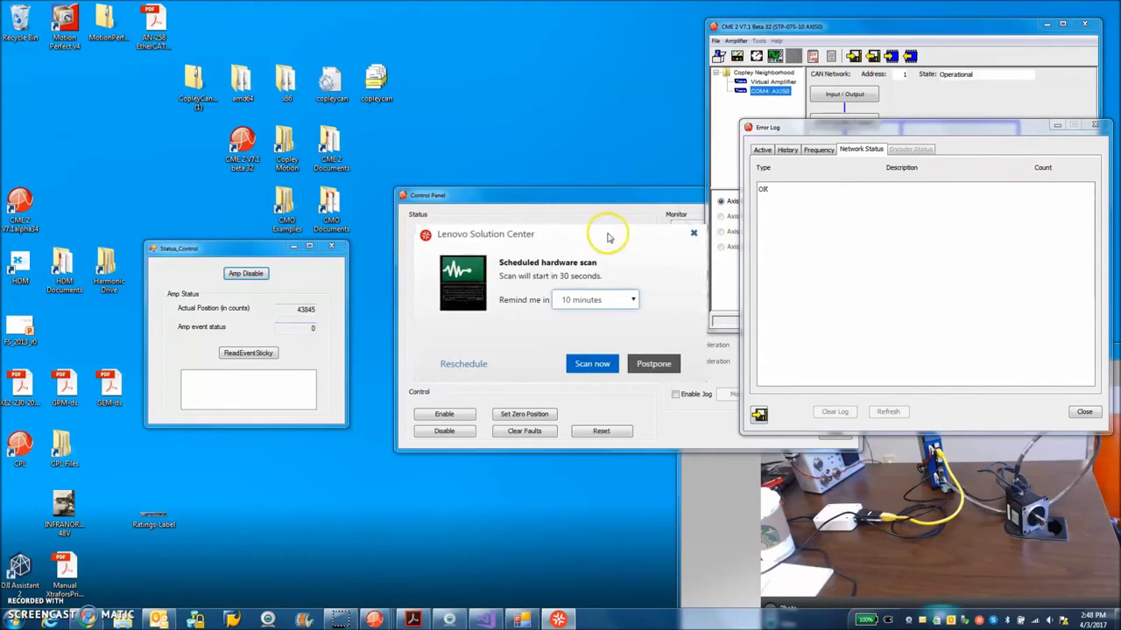
pyautogui.click(679, 220)
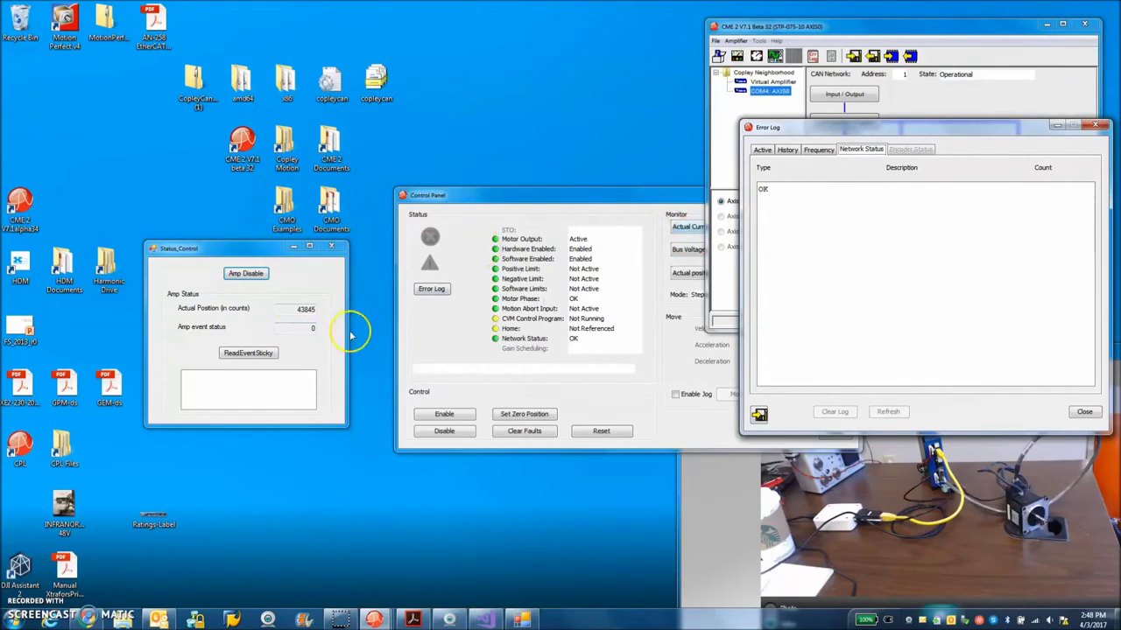
# Step: Disable the amplifier from the Status_Control form, bring the Control Panel forward, and enable the amplifier again
pyautogui.click(246, 273)
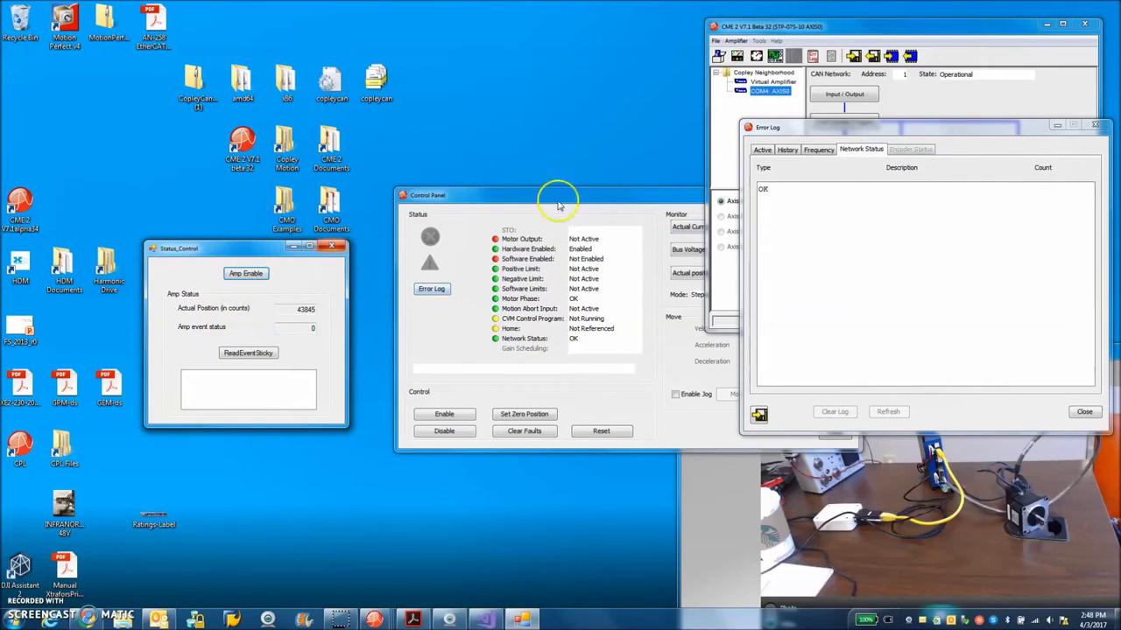
pyautogui.click(578, 193)
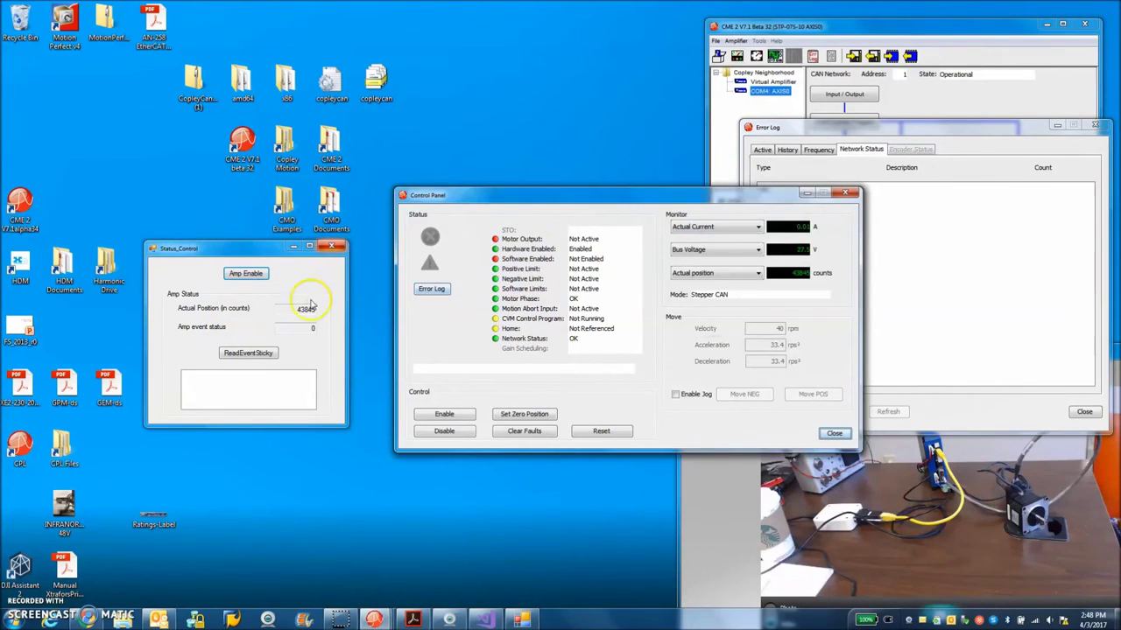
pyautogui.click(244, 274)
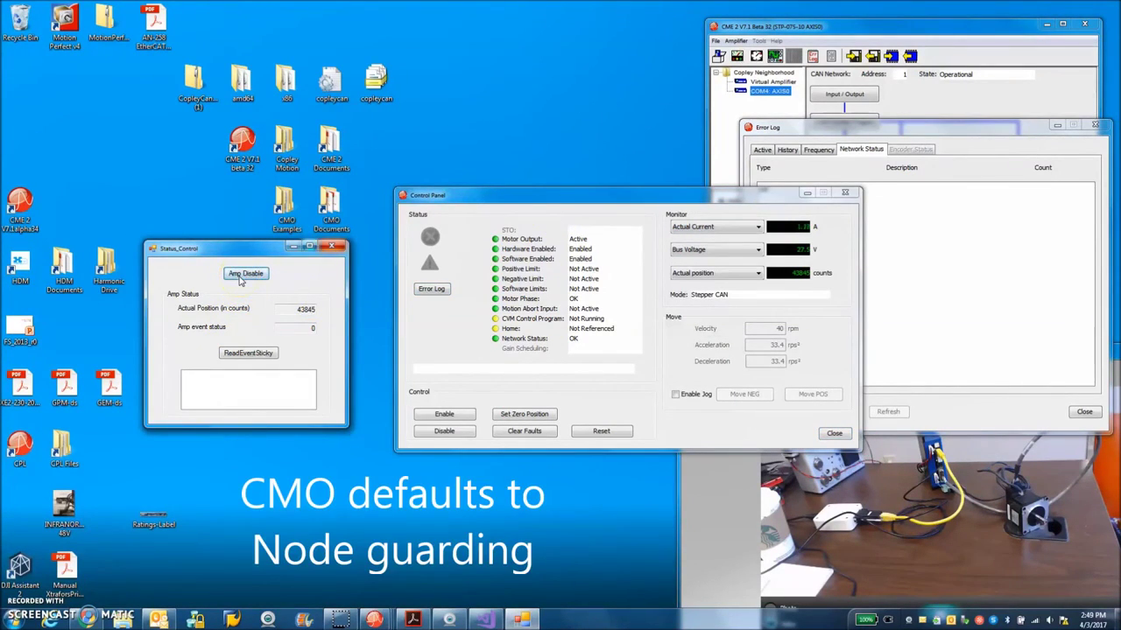
# Step: Bring the Error Log's network status forward, try reading the sticky event status from the Status_Control form, and move the log aside
pyautogui.click(826, 129)
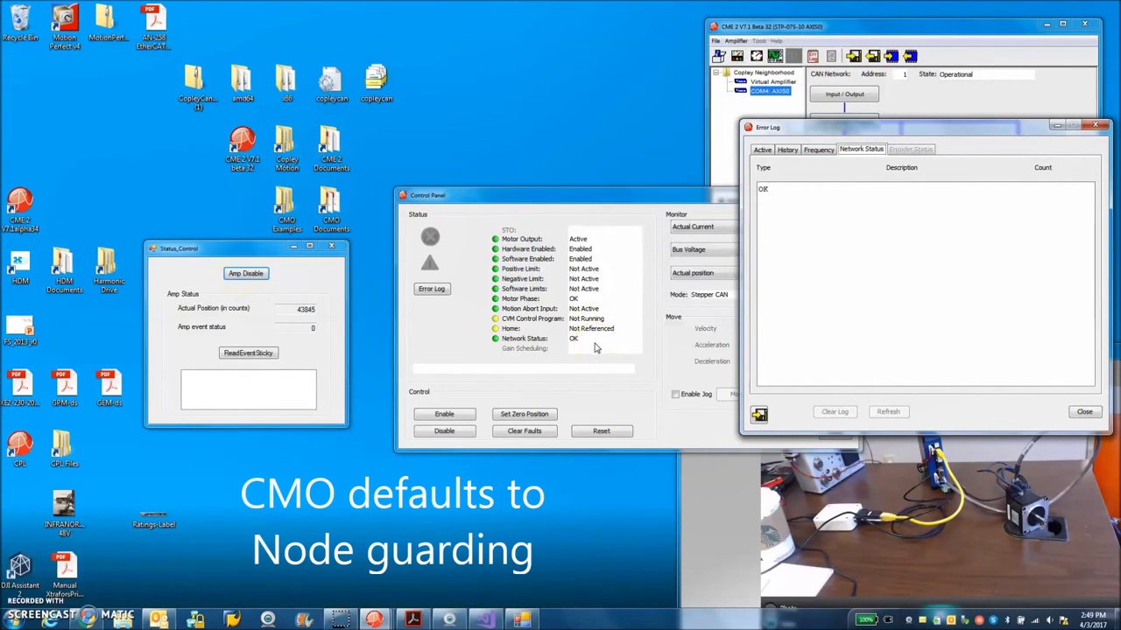
pyautogui.click(273, 355)
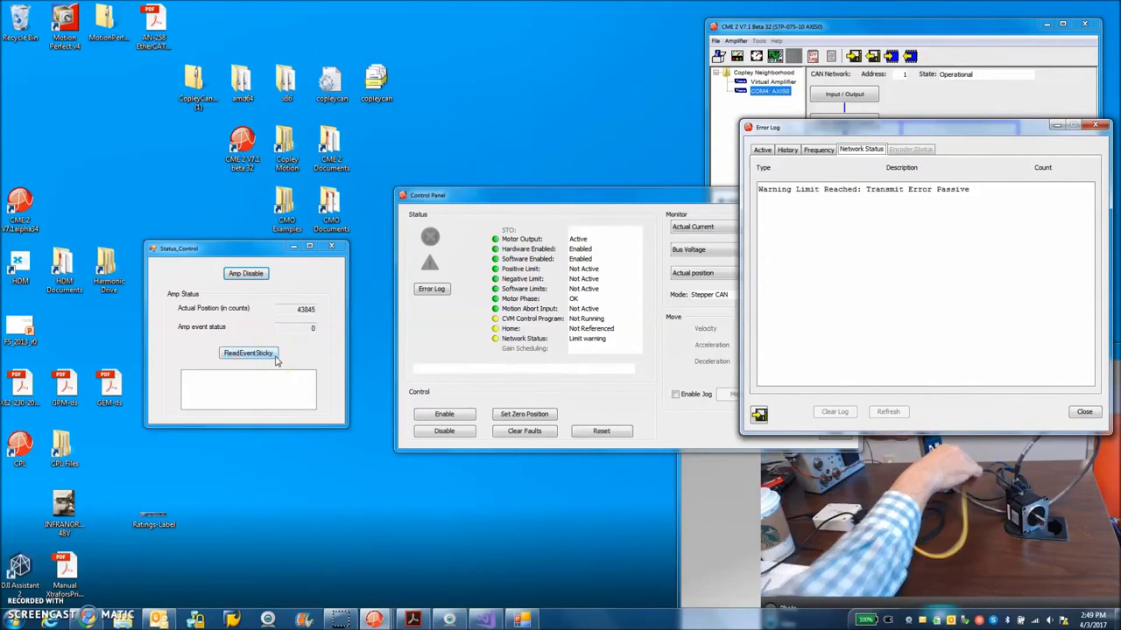
pyautogui.click(786, 130)
# Step: Read the drive's node guarding variables through CME 2's ASCII Command Line with the commands g r0x10d and g r0x10e
pyautogui.click(762, 41)
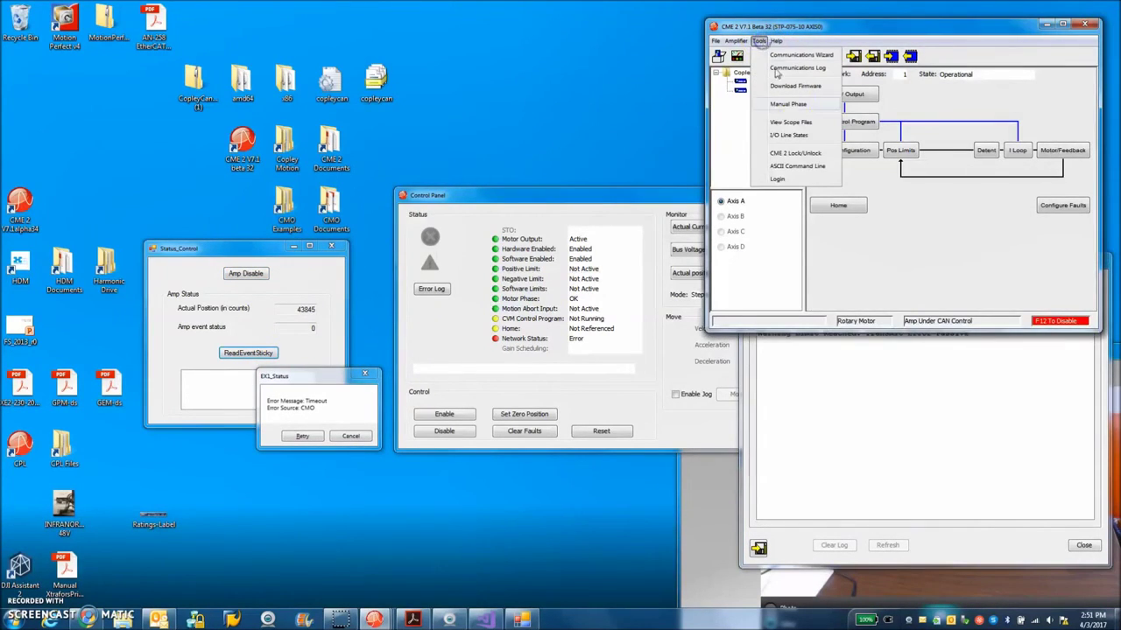
pyautogui.click(786, 166)
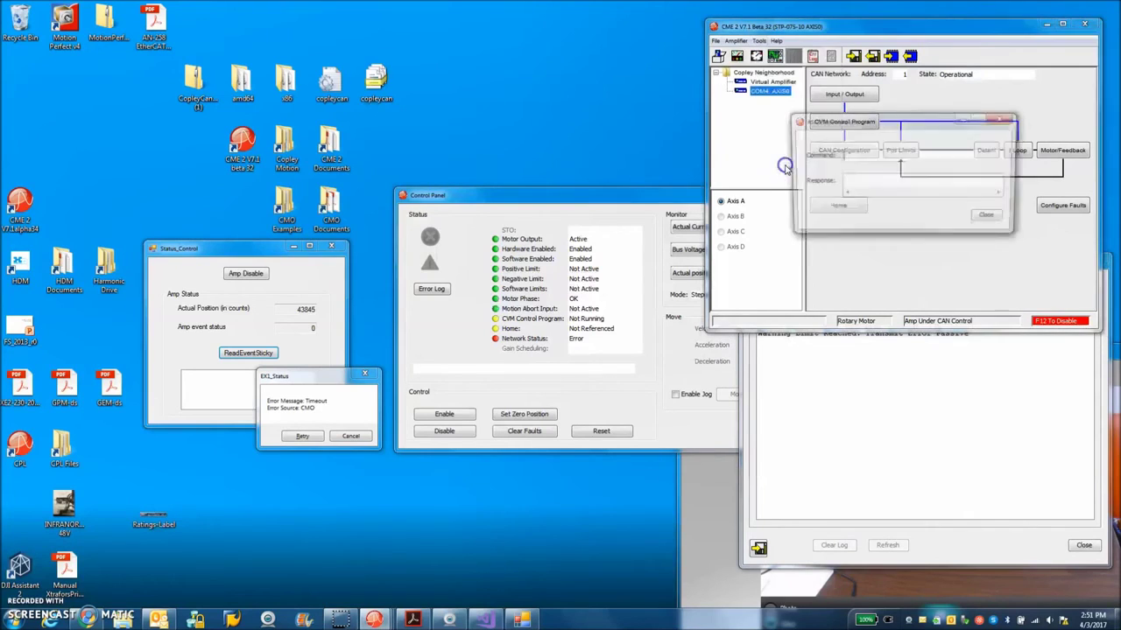
pyautogui.click(854, 154)
pyautogui.write('g r0x10ed')
pyautogui.press('Return')
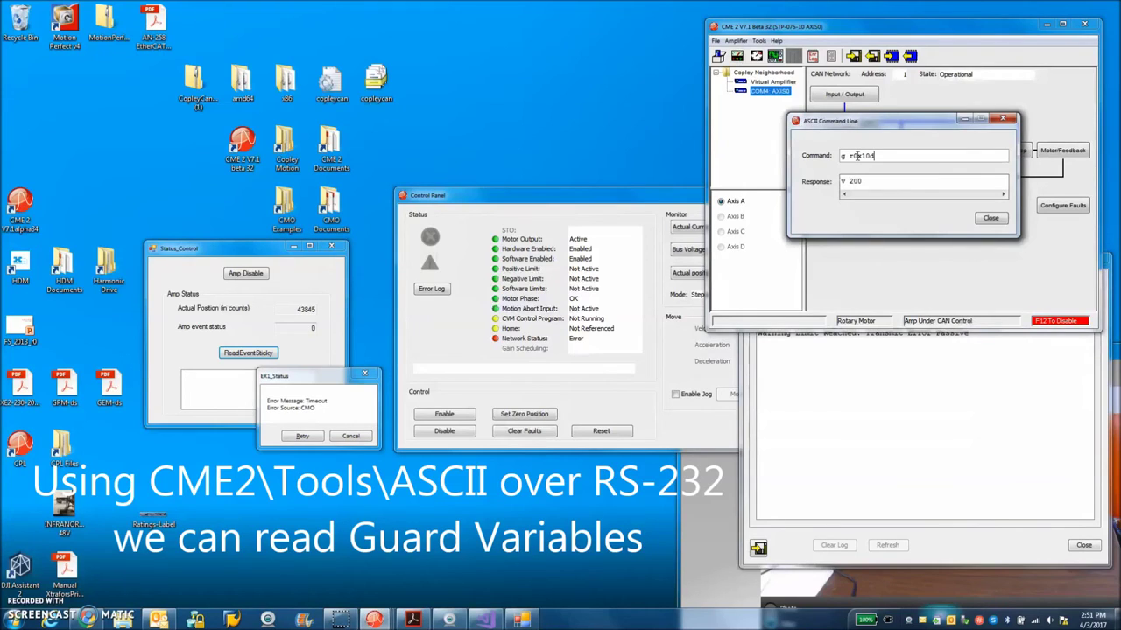
pyautogui.press('BackSpace')
pyautogui.write('e')
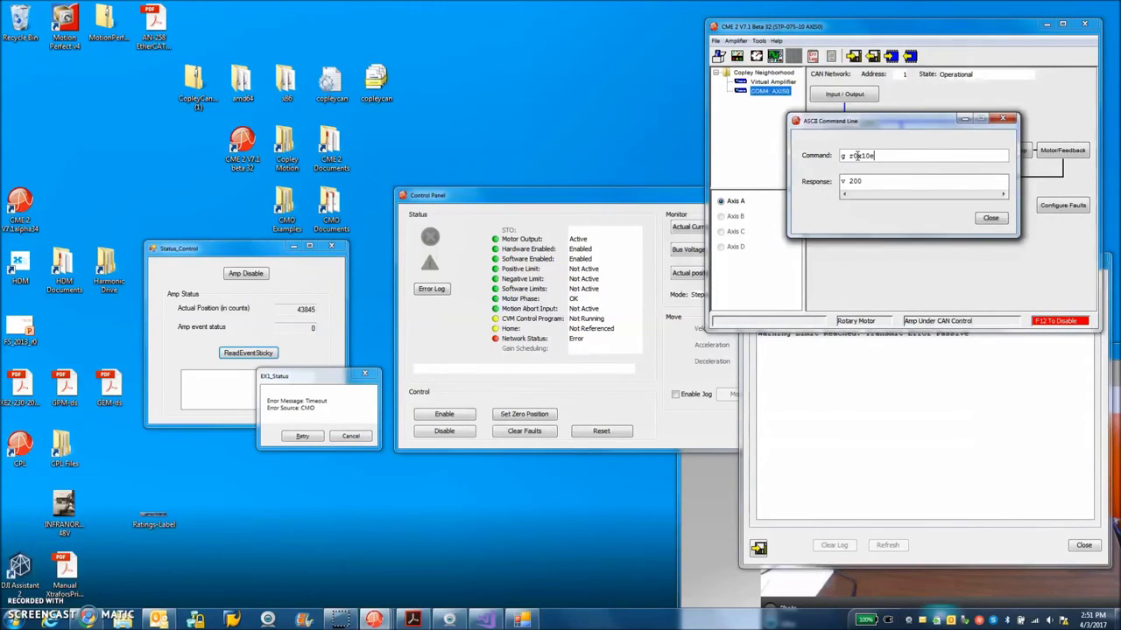
pyautogui.press('Return')
# Step: Switch to the CMO Programmer's Guide in Acrobat Reader and examine the ampSettingsObj guardTime, heartbeatPeriod and heartbeatTimeout properties
pyautogui.hotkey('alt', 'Tab')
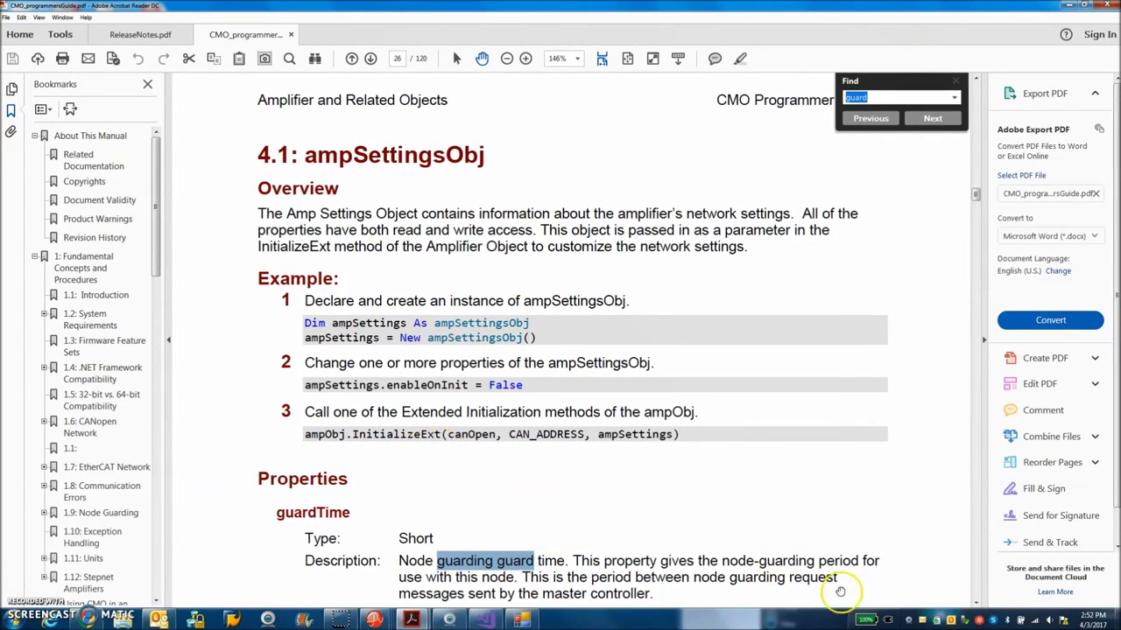
pyautogui.click(977, 603)
pyautogui.click(977, 603)
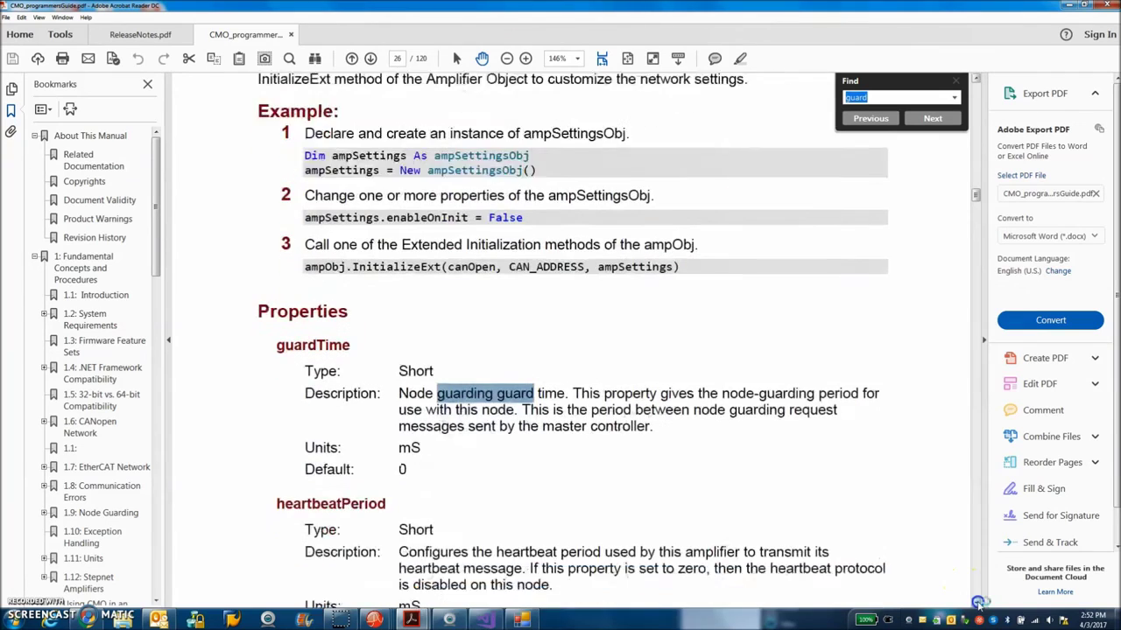
pyautogui.click(977, 603)
pyautogui.click(977, 604)
pyautogui.click(977, 604)
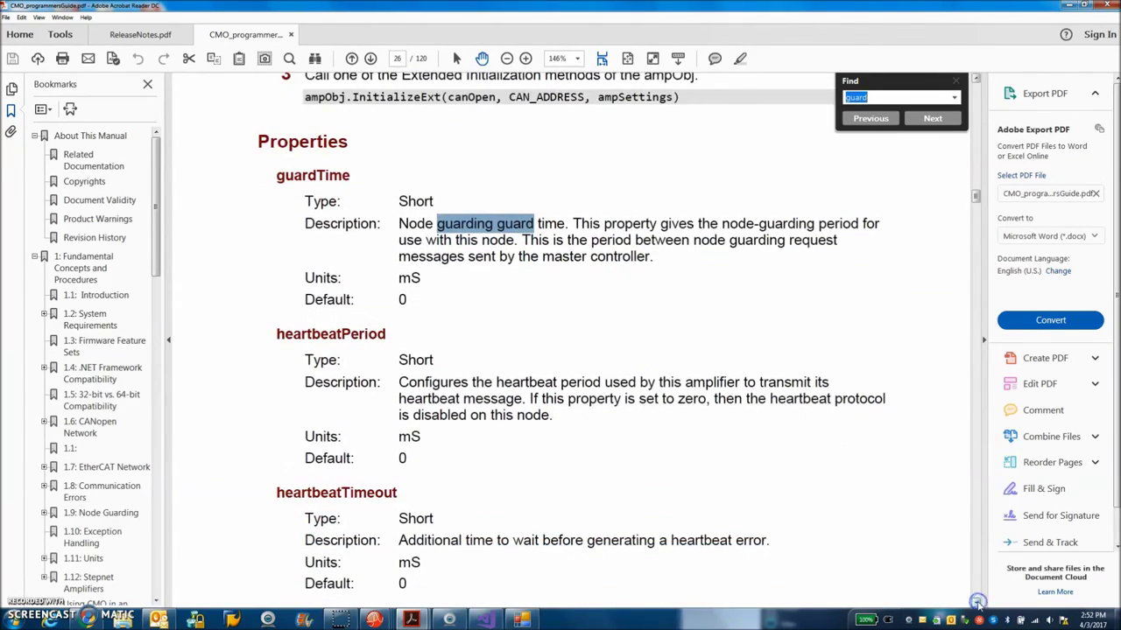
pyautogui.click(977, 603)
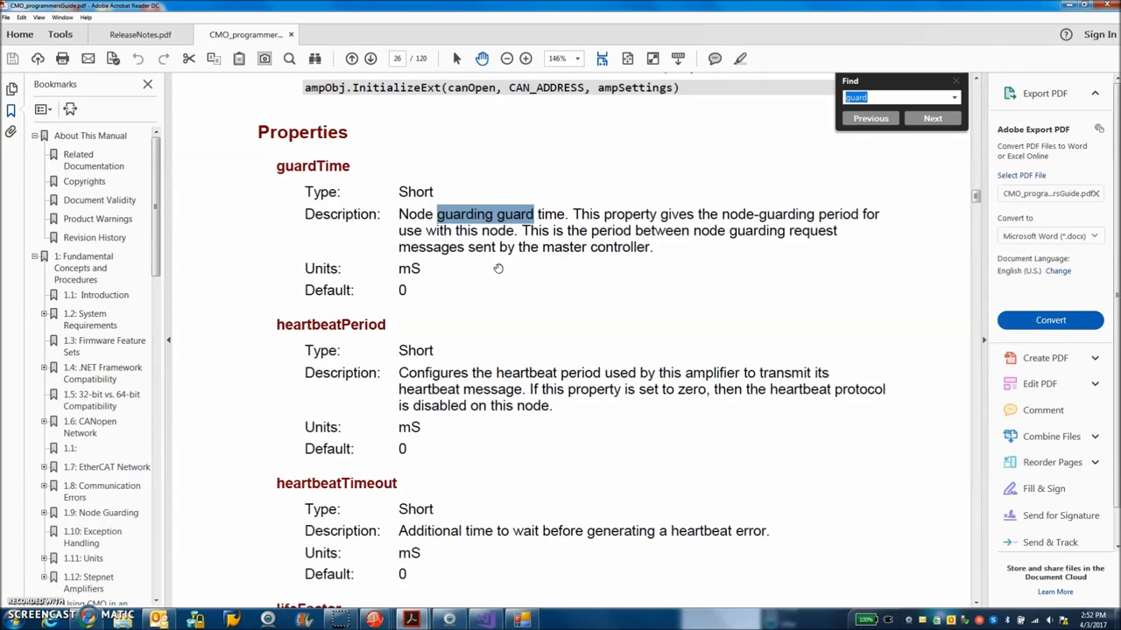
pyautogui.click(481, 288)
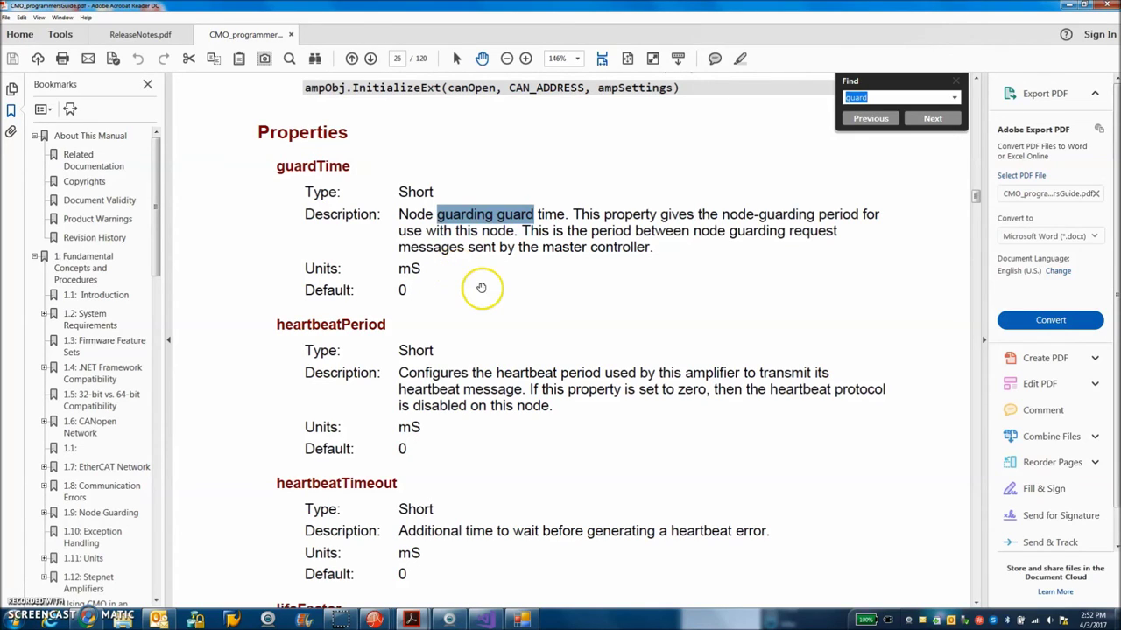